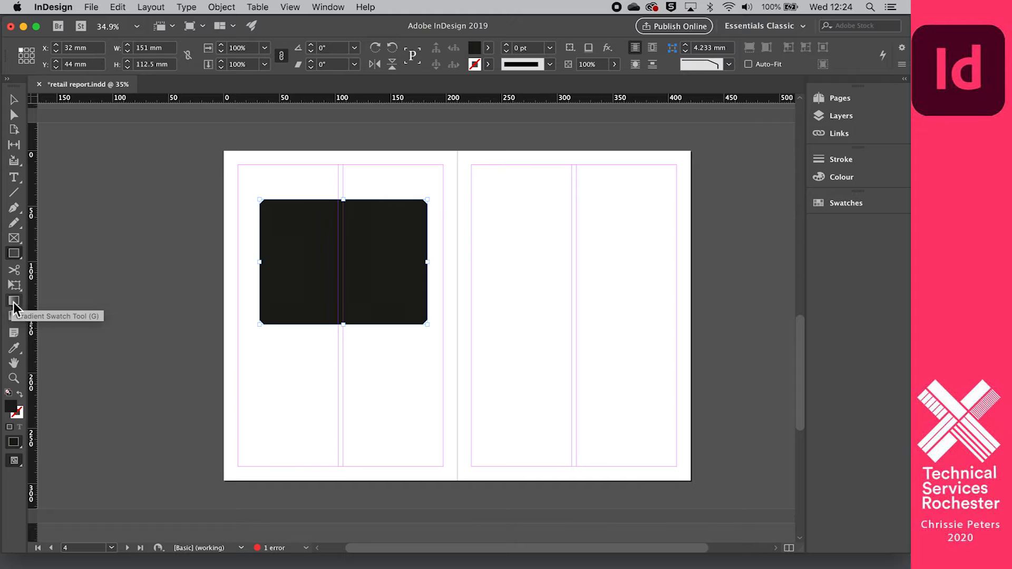
- Fill the selected black rectangle with a gradient, trying the Linear type first and then Radial
double_click(13, 301)
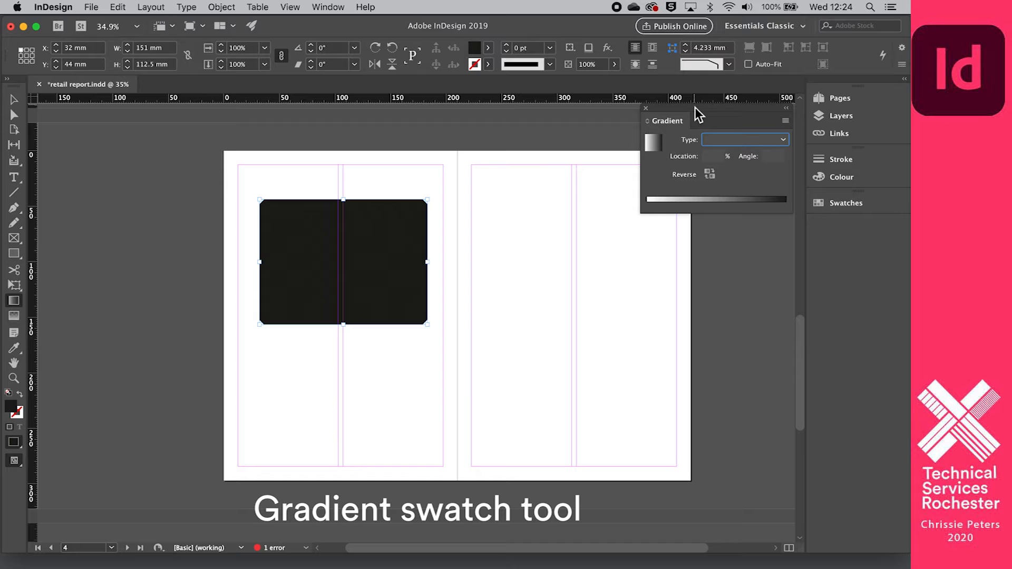
left_click(784, 140)
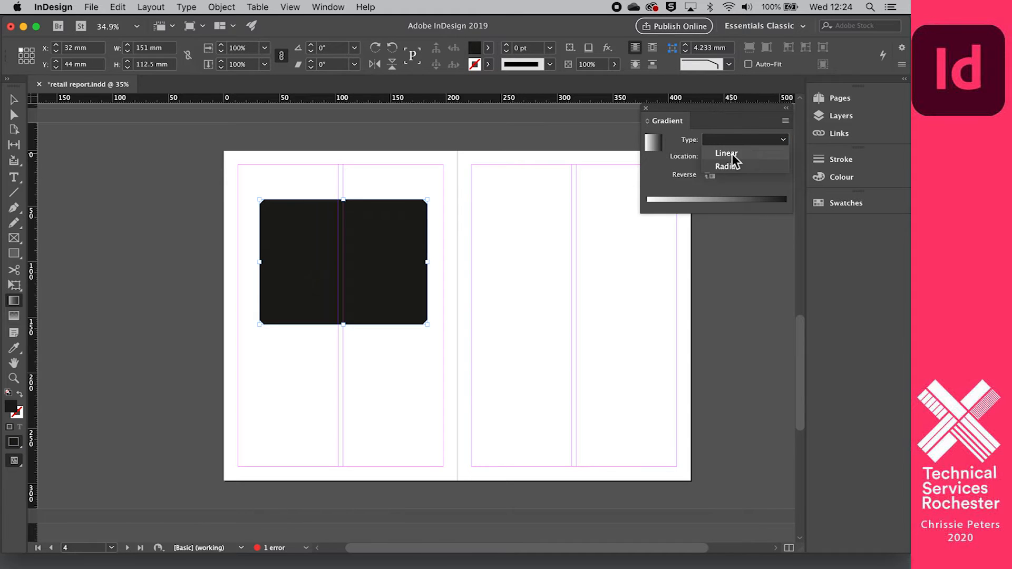
left_click(732, 154)
left_click(784, 140)
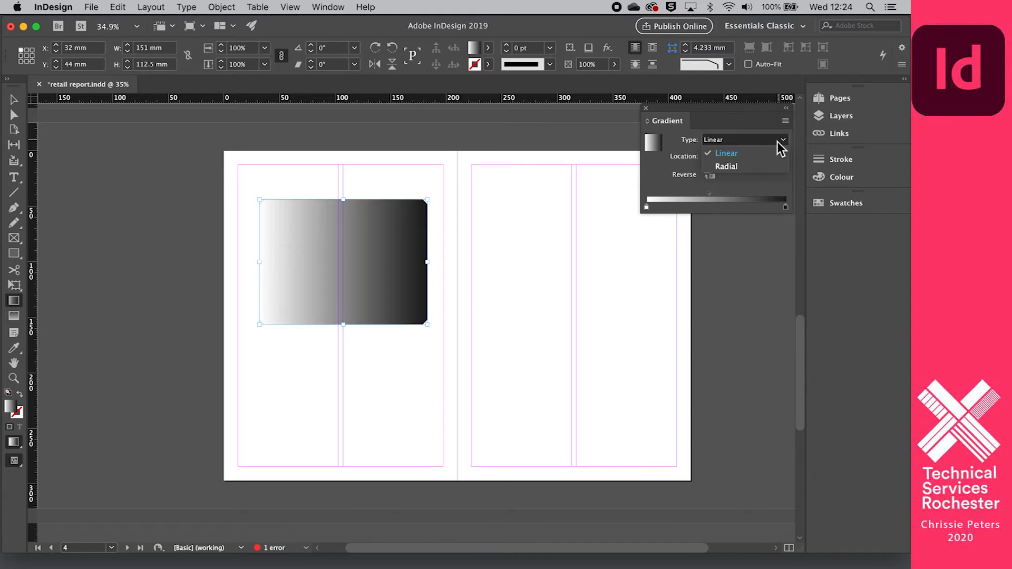
left_click(750, 168)
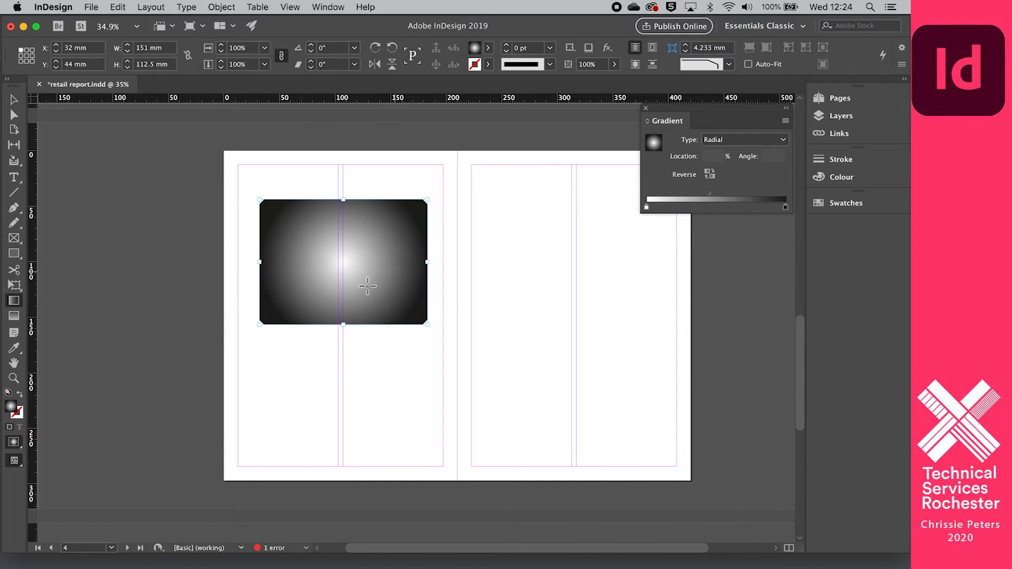
- Switch the rectangle's gradient type back to Linear
left_click(15, 101)
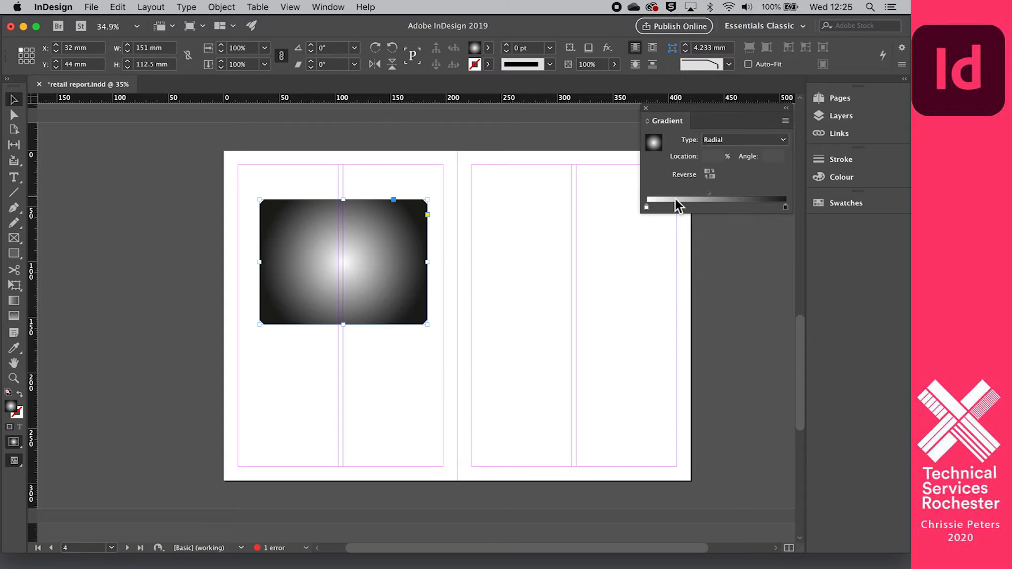
left_click(745, 140)
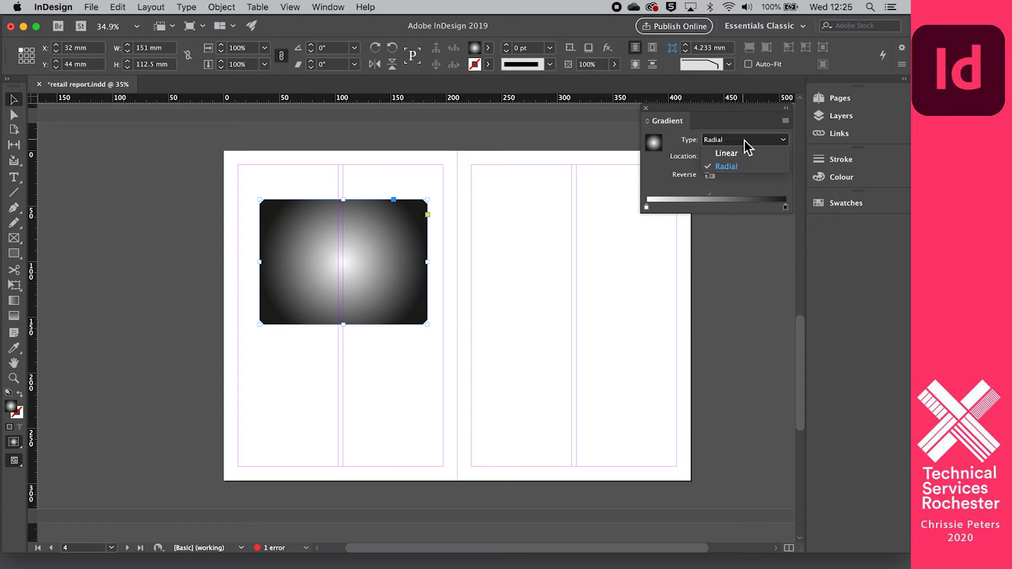
left_click(725, 153)
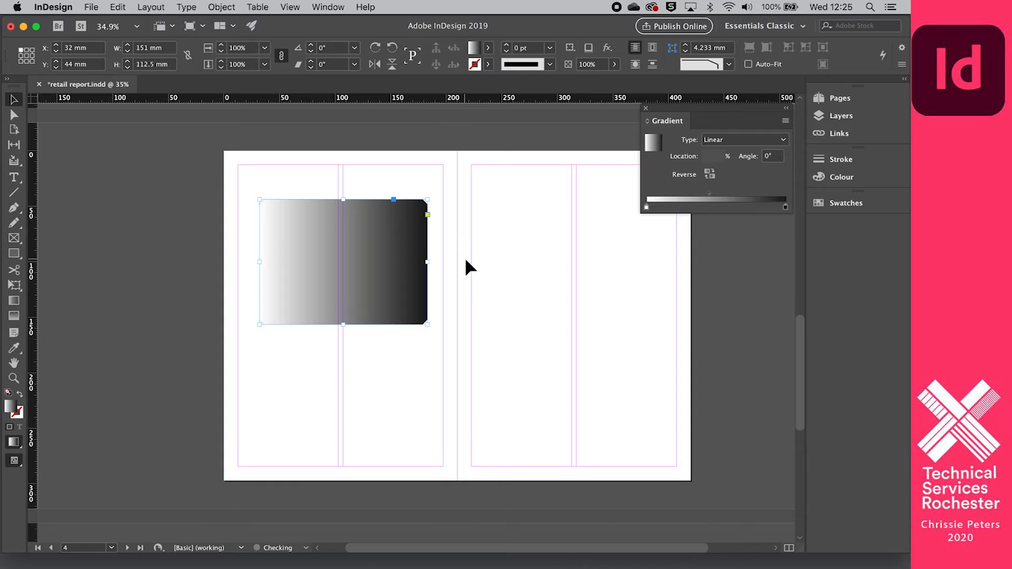
- Redraw the linear gradient across the rectangle in several directions and lengths, ending with a gentle downward diagonal from its left edge to its right edge
left_click(16, 302)
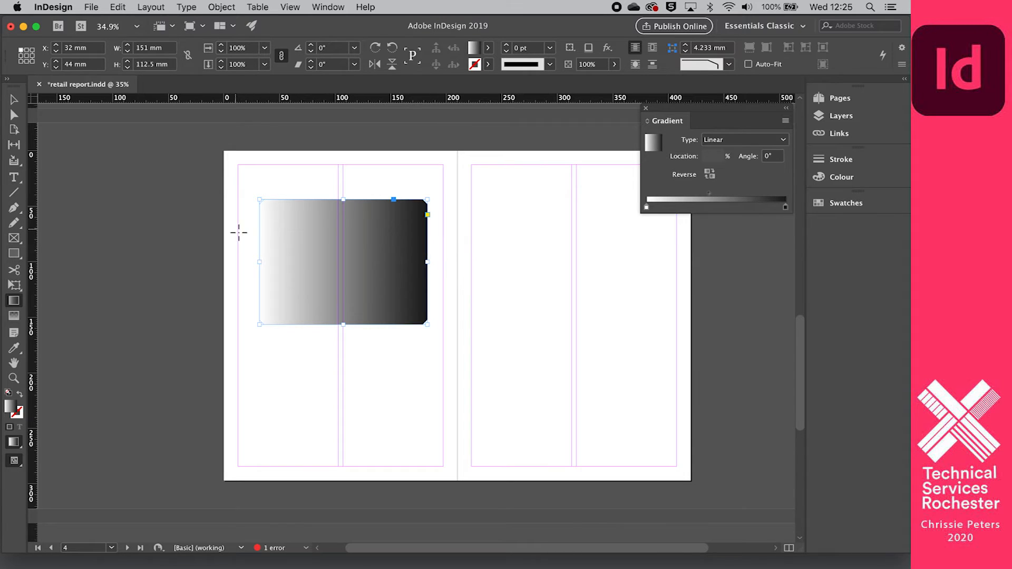
left_click_drag(253, 179, 394, 350)
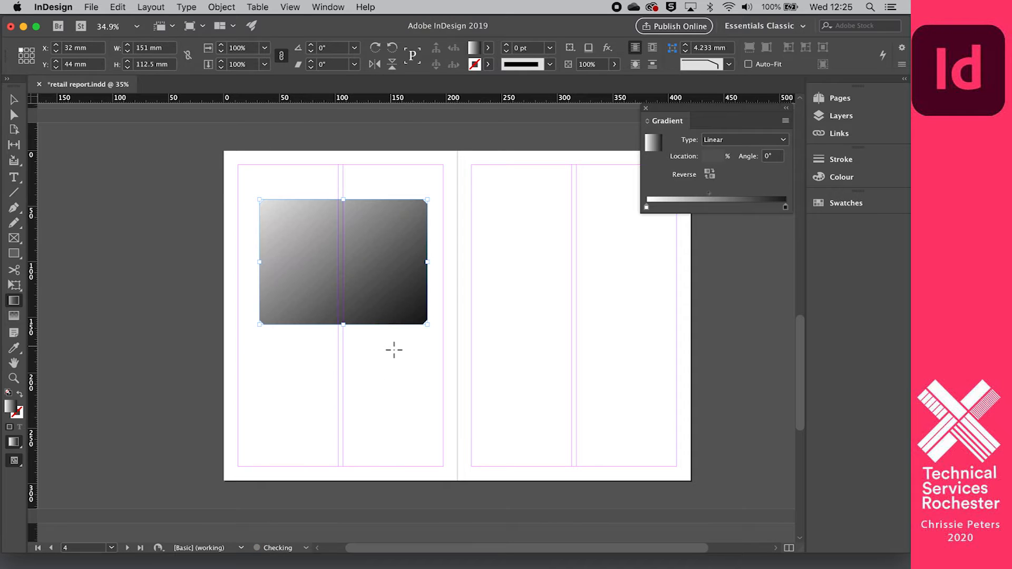
left_click_drag(374, 453, 334, 180)
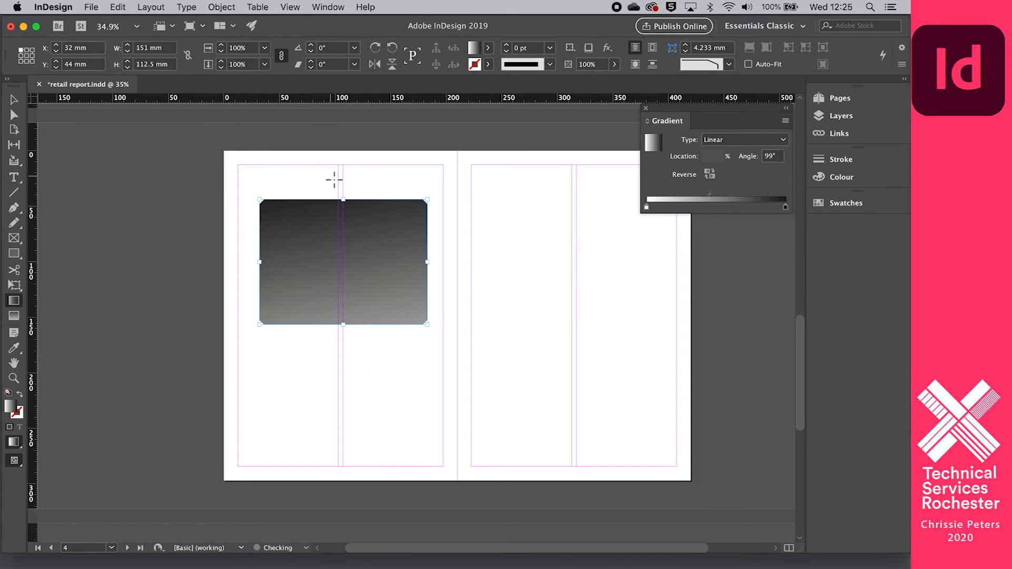
left_click_drag(319, 221, 315, 269)
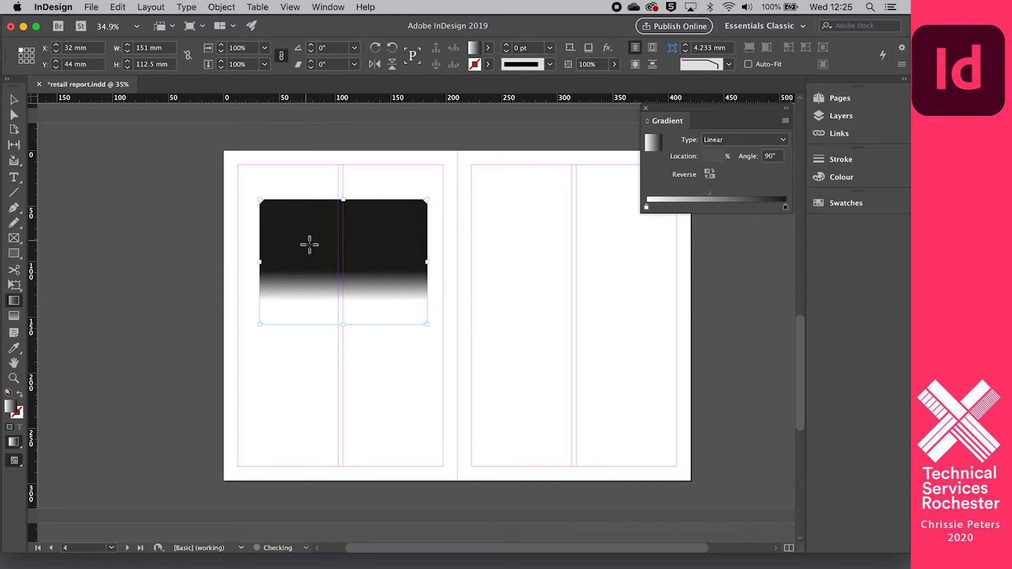
left_click_drag(255, 219, 443, 278)
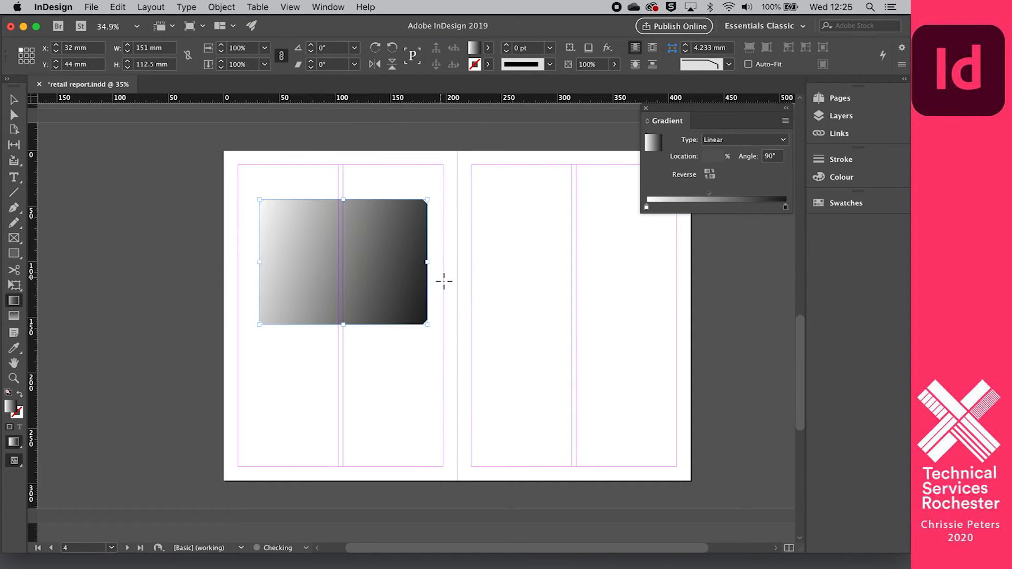
- Change the gradient to Radial and redraw it from the rectangle's upper-right corner towards its lower-left corner
left_click(783, 141)
left_click(738, 167)
left_click_drag(363, 173, 424, 311)
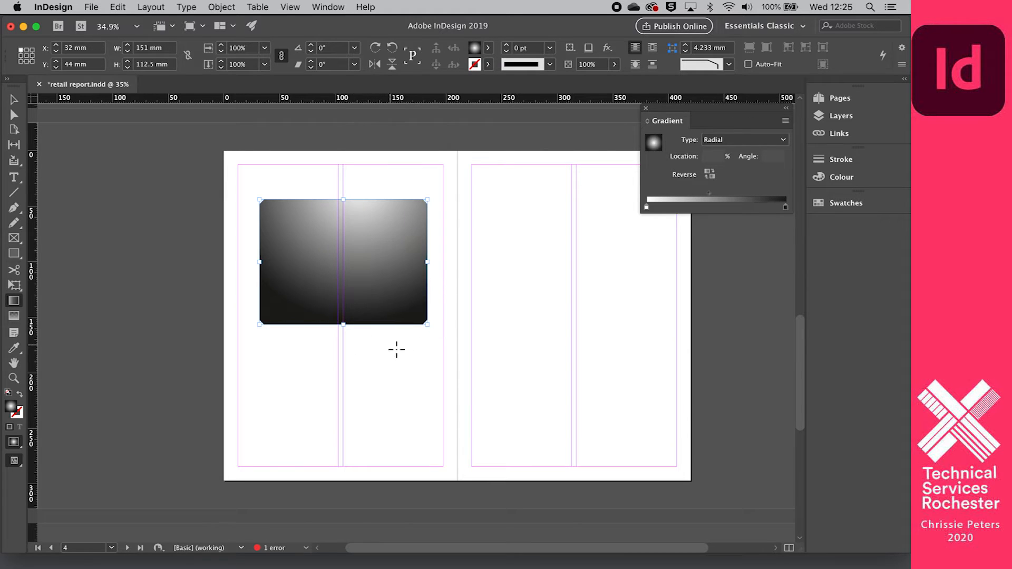
left_click_drag(425, 195, 270, 342)
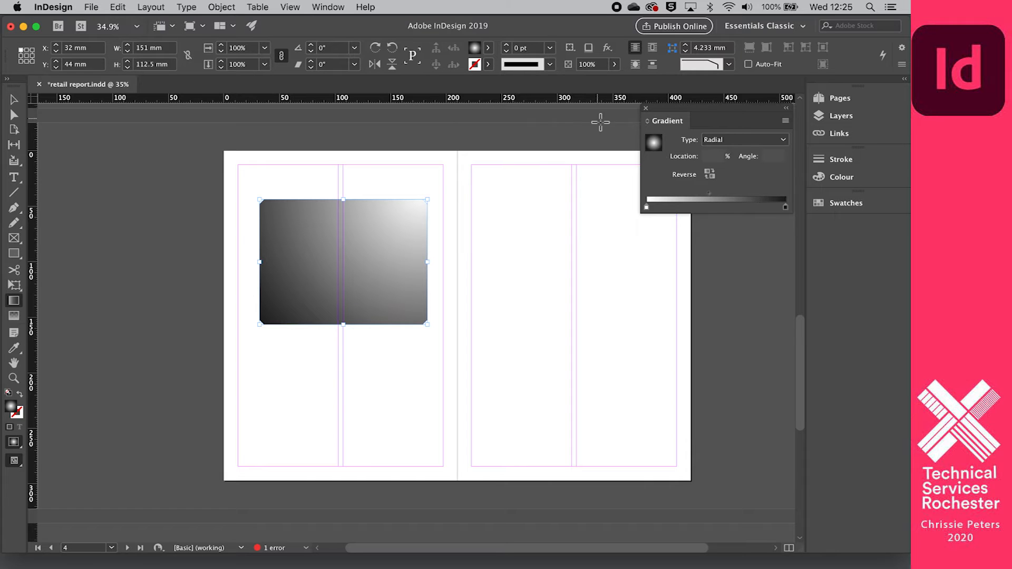
- Recolour the gradient's white starting stop with the cyan swatch C=100 M=0 Y=0 K=0
left_click(488, 49)
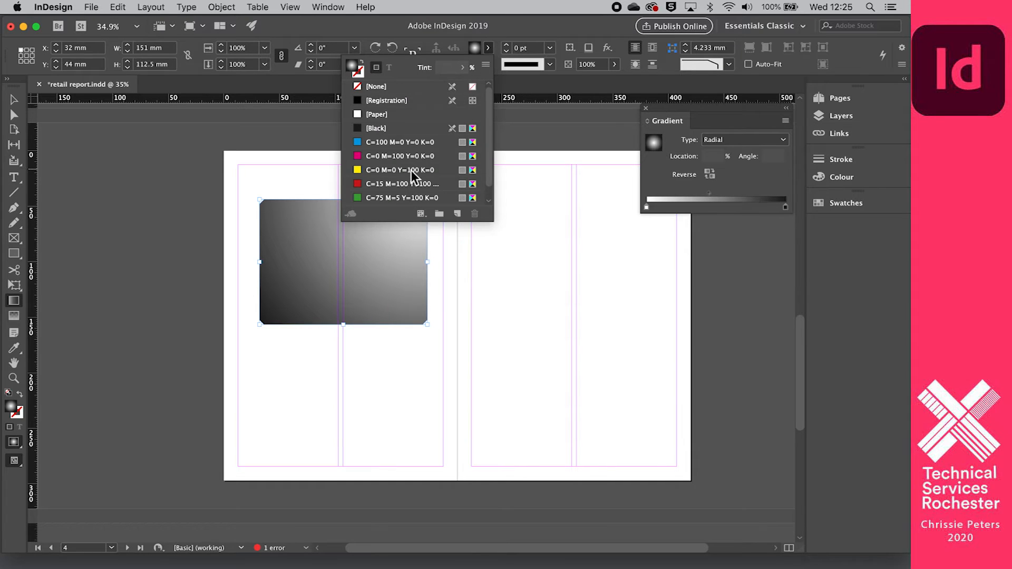
scroll(411, 169, "down", 1)
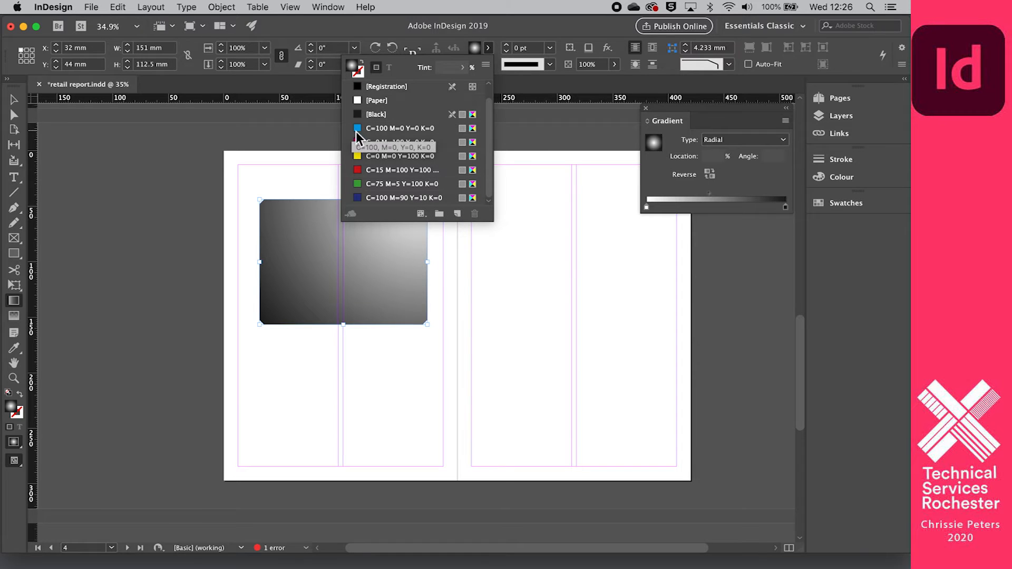
left_click_drag(358, 132, 647, 206)
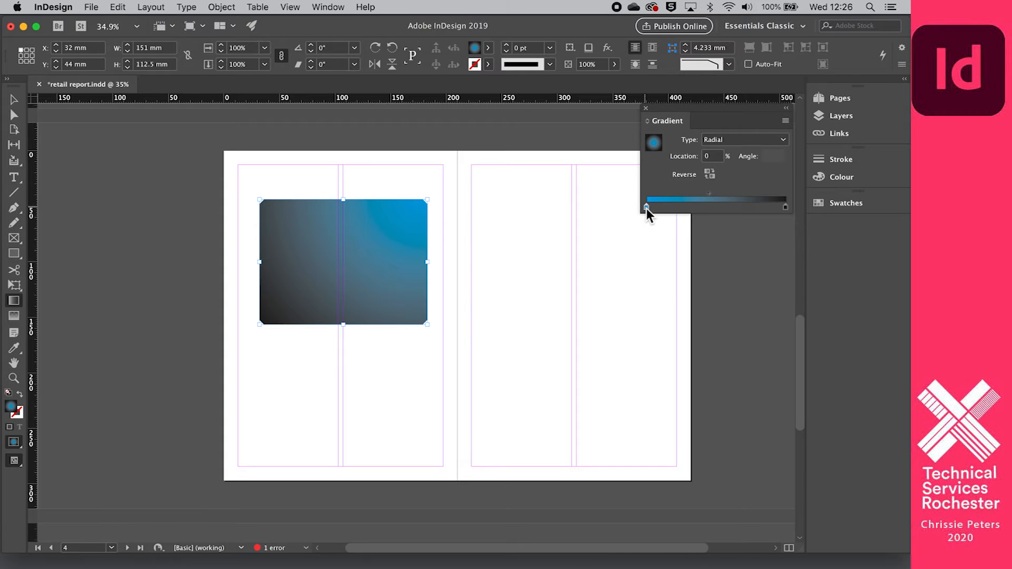
- Add a stop in the magenta swatch C=0 M=100 Y=0 K=0 at 97.27% near the gradient's dark end
left_click(489, 48)
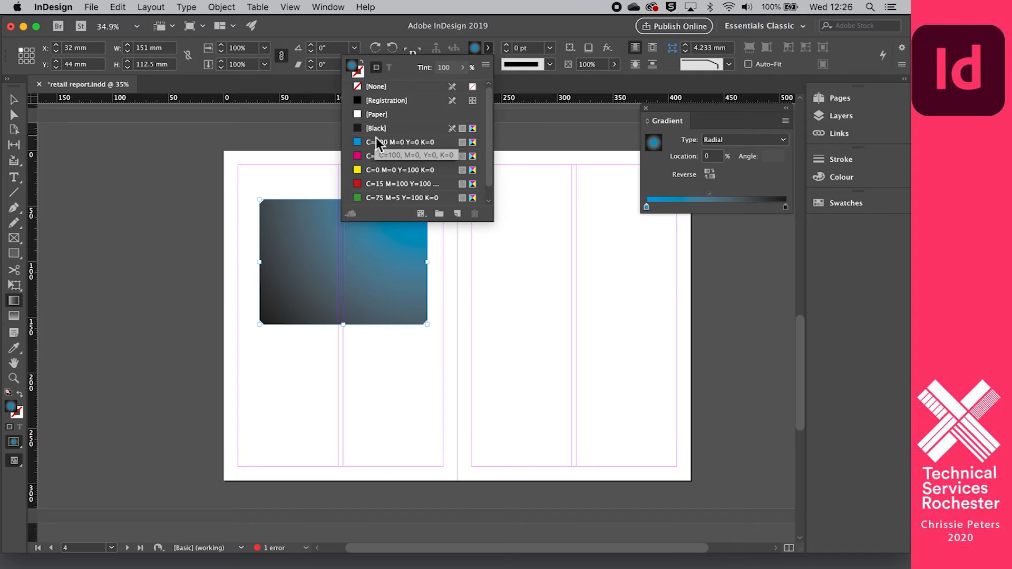
left_click_drag(358, 157, 788, 210)
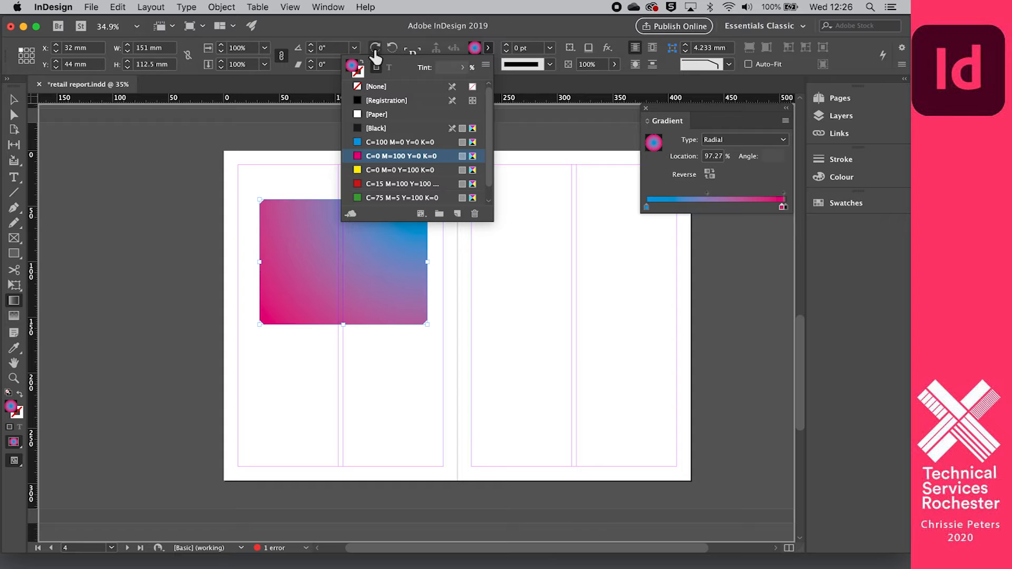
left_click(262, 154)
scroll(262, 155, "up", 2)
scroll(261, 157, "down", 2)
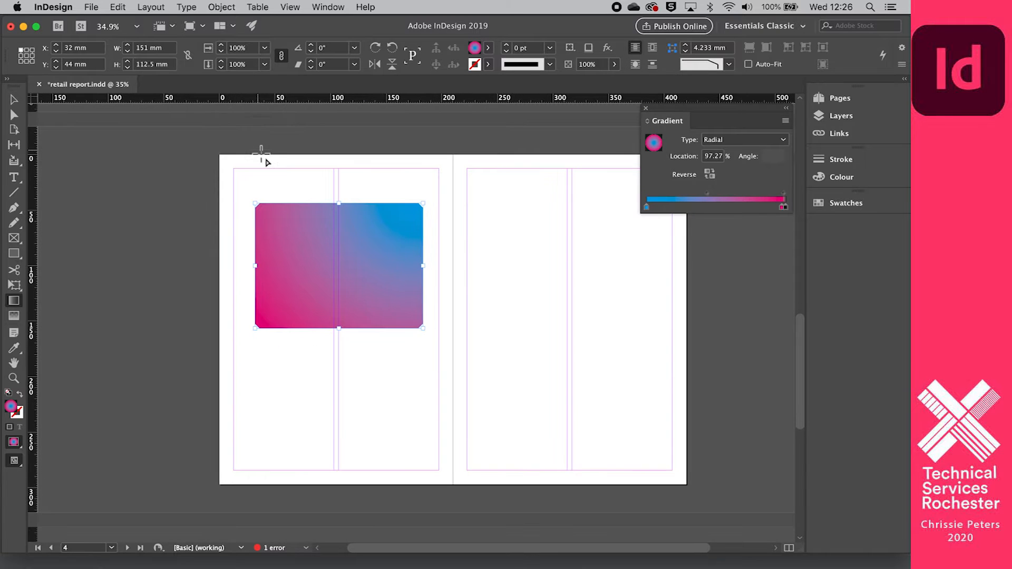
- Set the gradient type to Linear and redraw it across the rectangle in several directions, ending nearly horizontal at about 3.7°
left_click(784, 140)
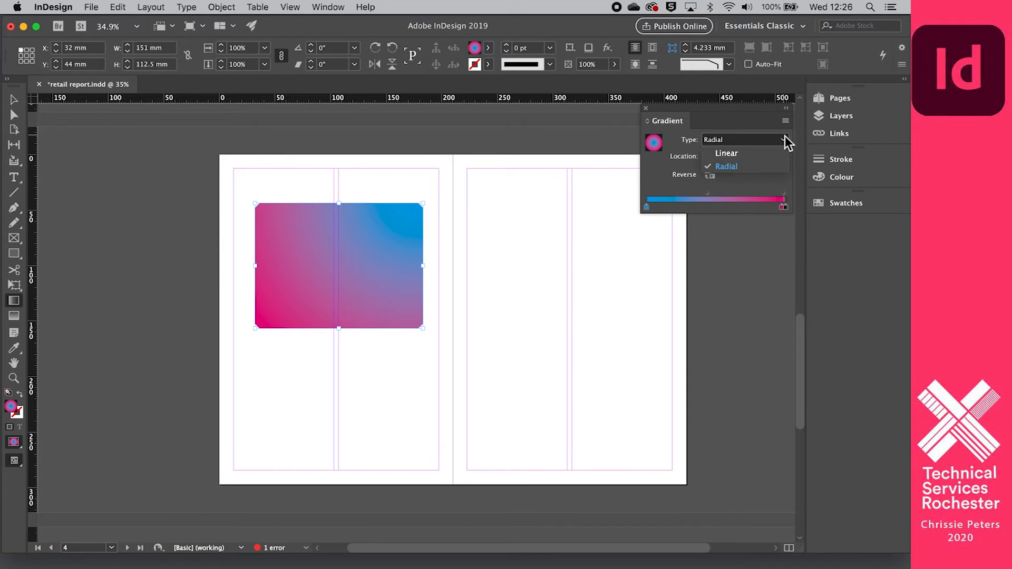
left_click(719, 151)
left_click_drag(307, 185, 375, 388)
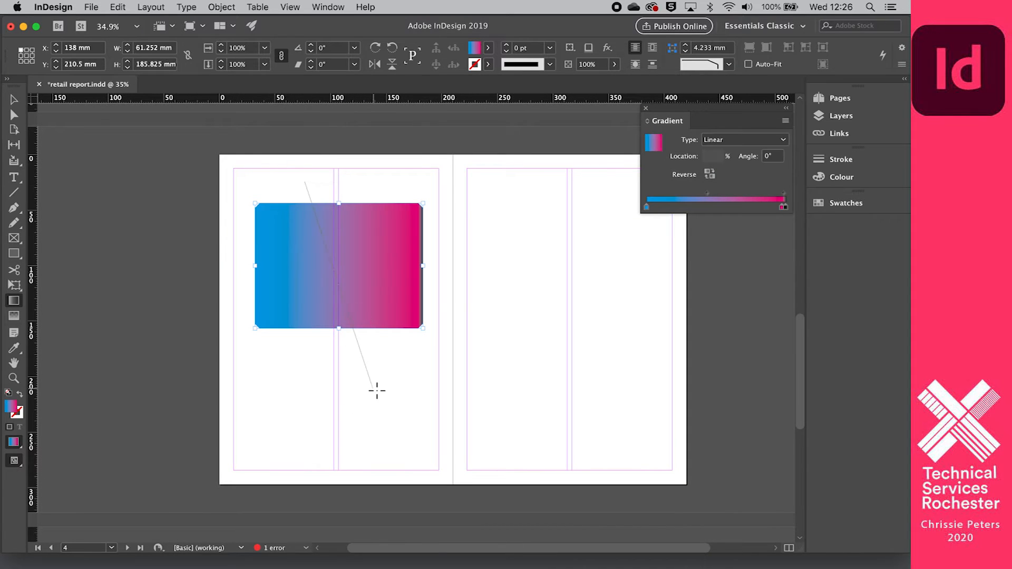
left_click_drag(272, 367, 496, 221)
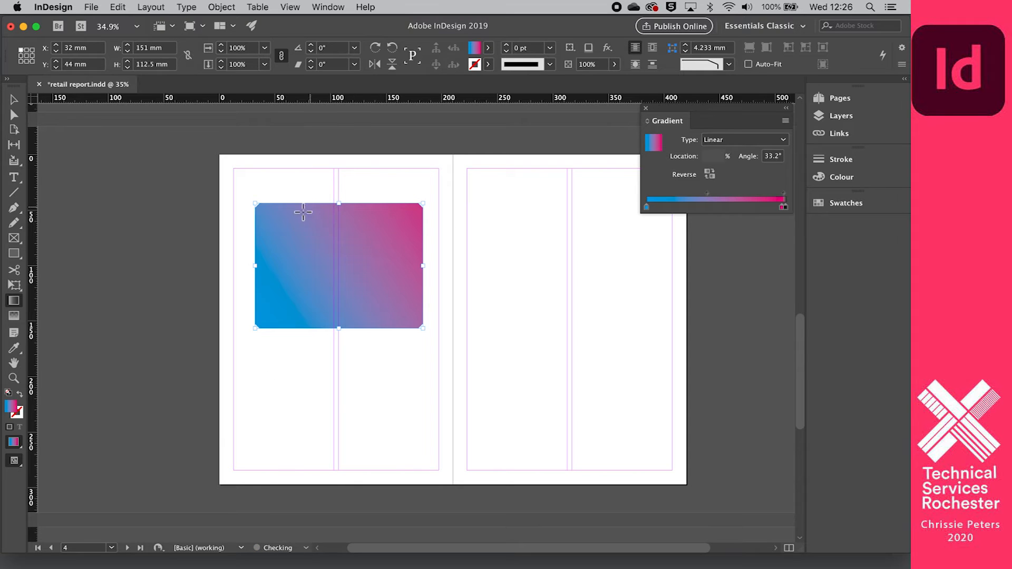
left_click_drag(253, 248, 407, 240)
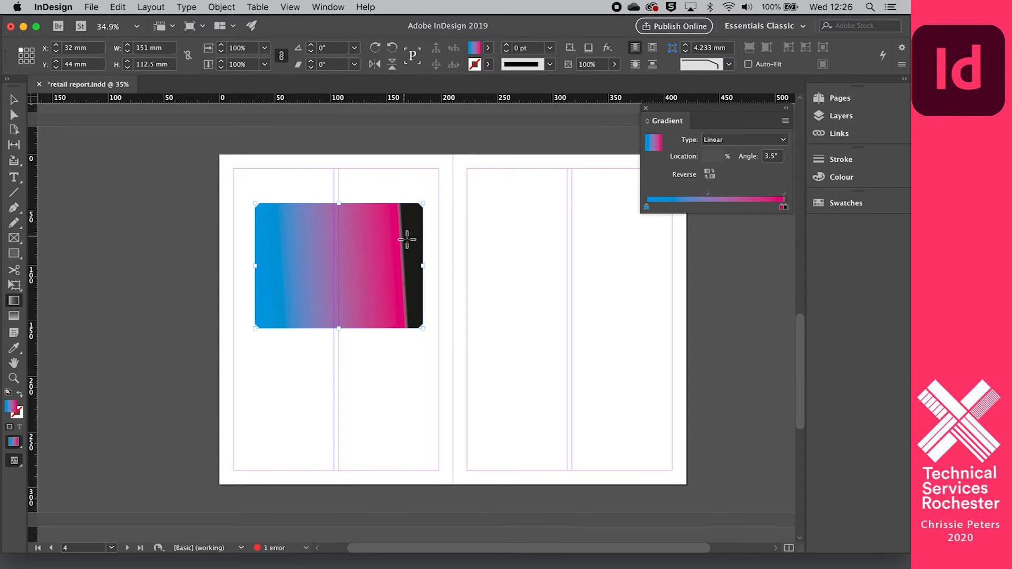
left_click_drag(230, 280, 470, 266)
- Move the gradient's magenta stop to location 100%, replacing the black end stop
left_click(785, 208)
left_click_drag(784, 208, 791, 215)
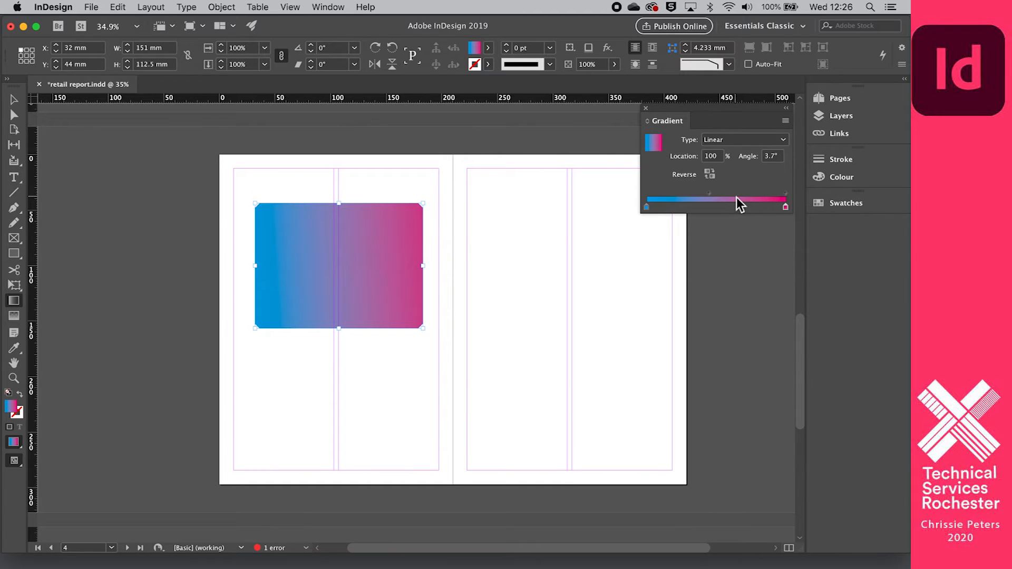
left_click(710, 193)
- Add a red C=15 M=100 Y=100 stop at about 44% and a yellow C=0 M=0 Y=100 K=0 stop at about 64% of the gradient
left_click(490, 48)
left_click_drag(358, 185, 707, 205)
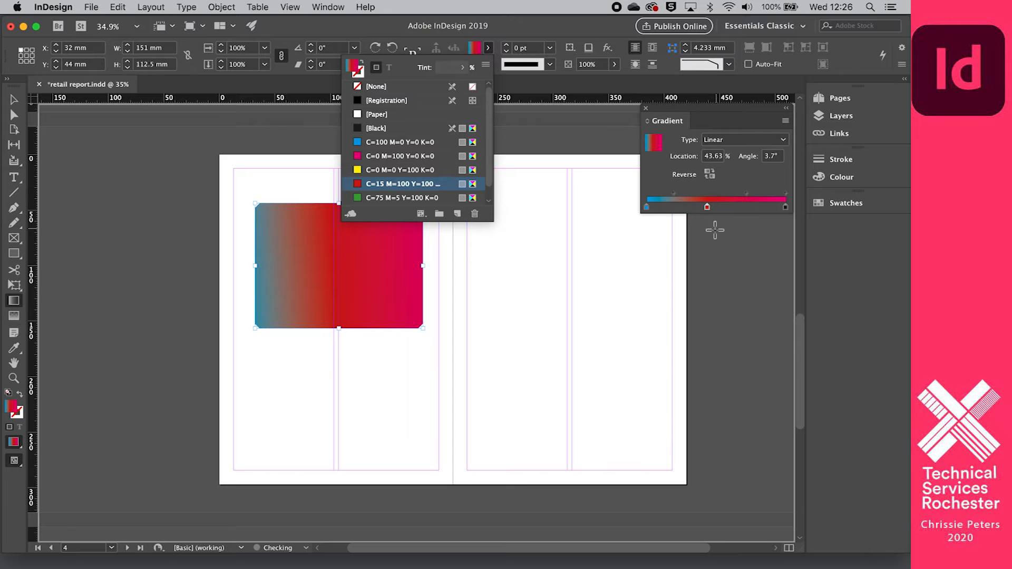
left_click_drag(358, 172, 735, 206)
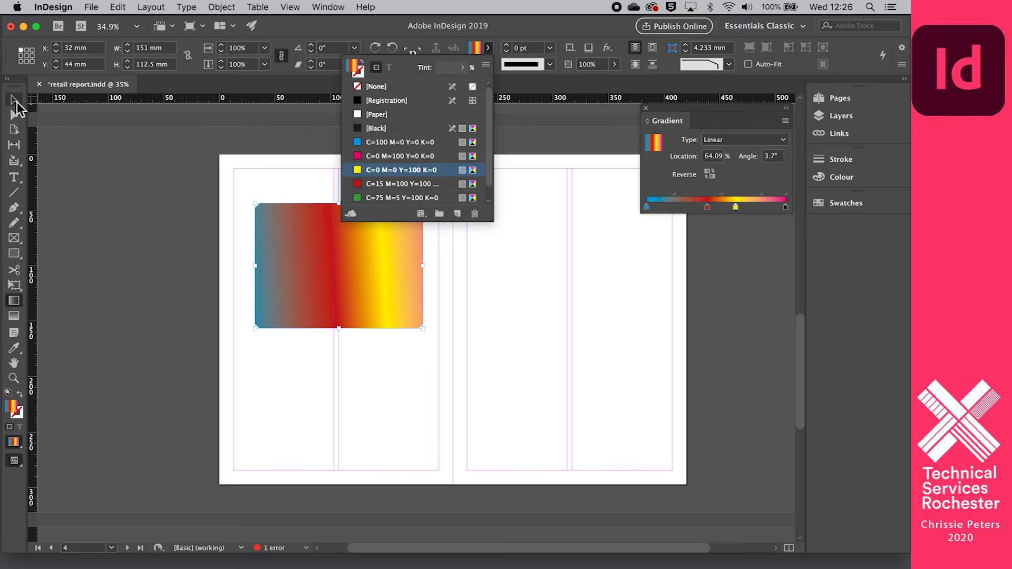
- Delete the gradient-filled rectangle from the left page
left_click(19, 103)
left_click(109, 165)
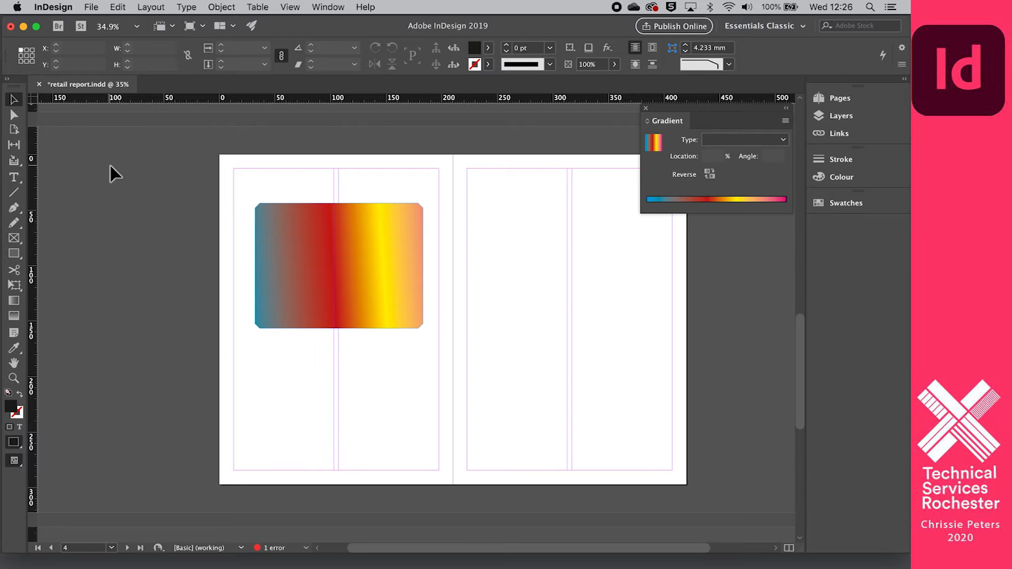
scroll(110, 166, "down", 2)
scroll(278, 243, "up", 2)
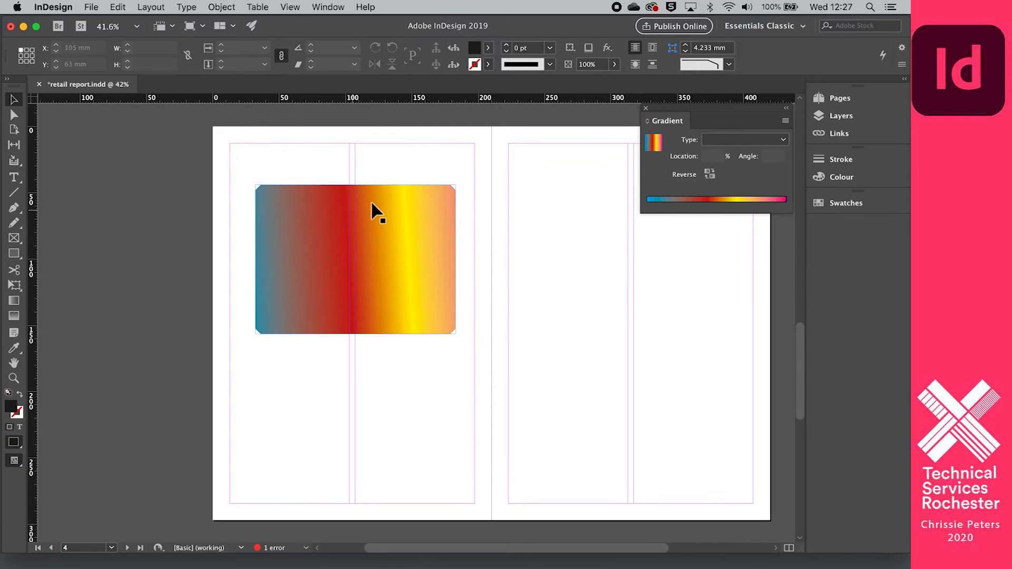
left_click(324, 230)
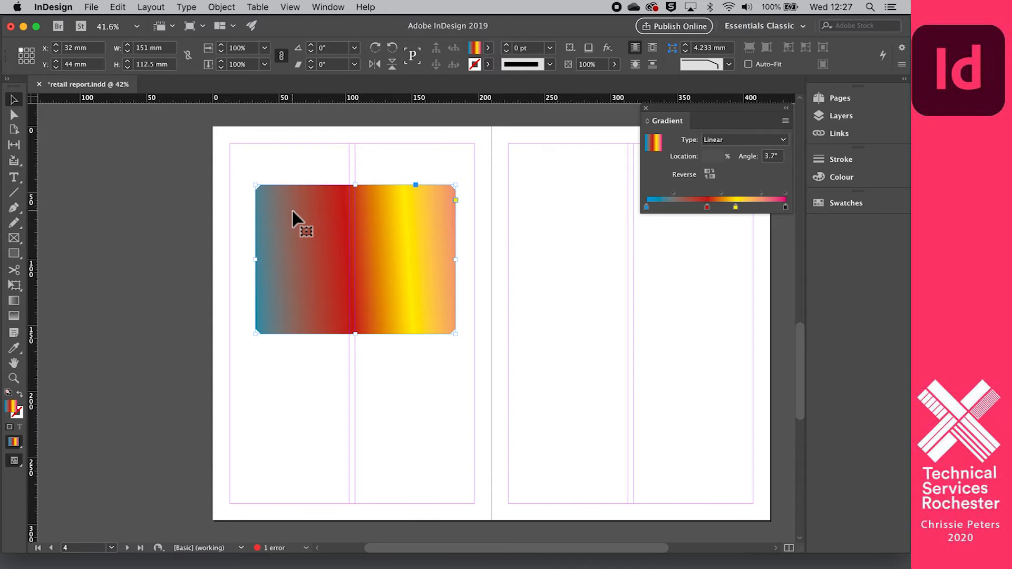
key("Delete")
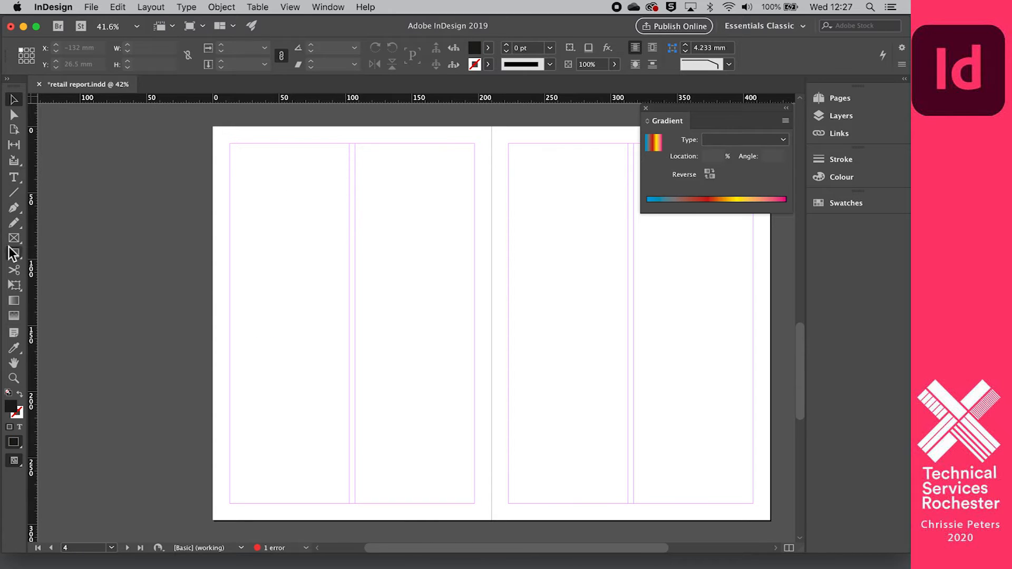
- Draw a 210 × 297 mm rectangle covering the whole left page and remove its corner effect so the corners are square
left_click(15, 254)
left_click_drag(214, 127, 492, 522)
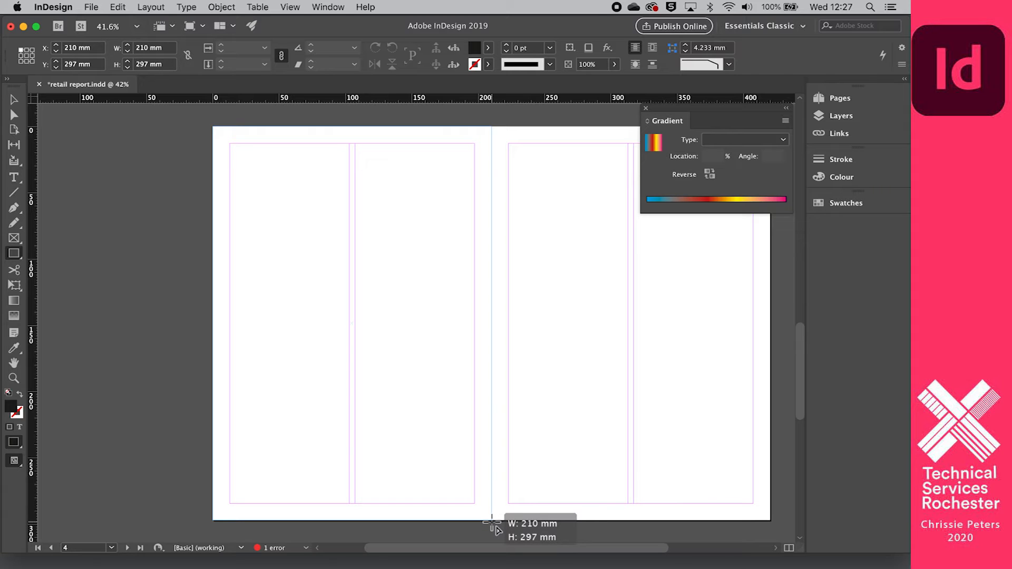
left_click_drag(492, 522, 492, 523)
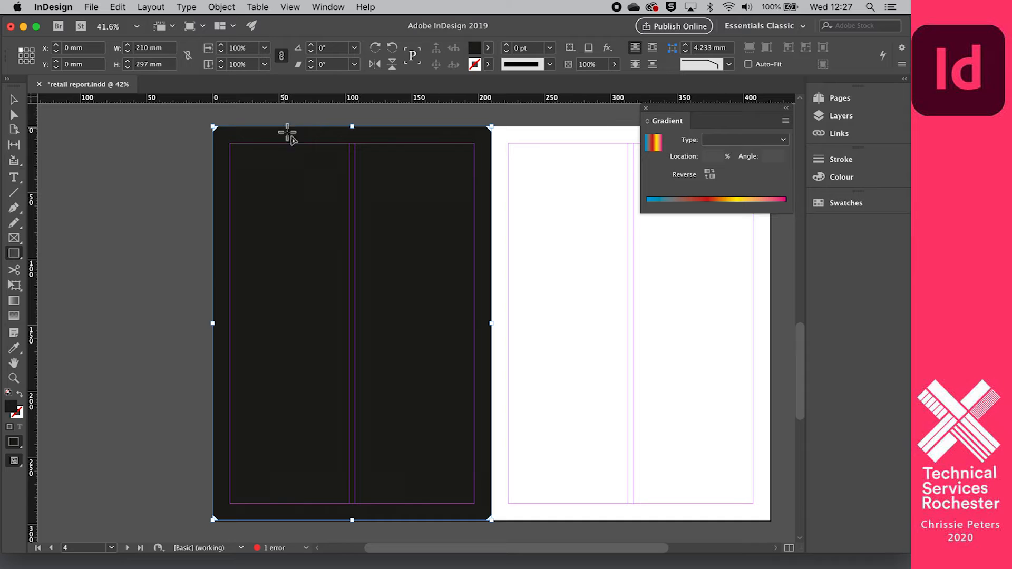
left_click(730, 64)
left_click(707, 80)
- Apply the multicolour linear gradient horizontally across the page-sized rectangle at 0°, from near its left edge to near its right edge
left_click(17, 303)
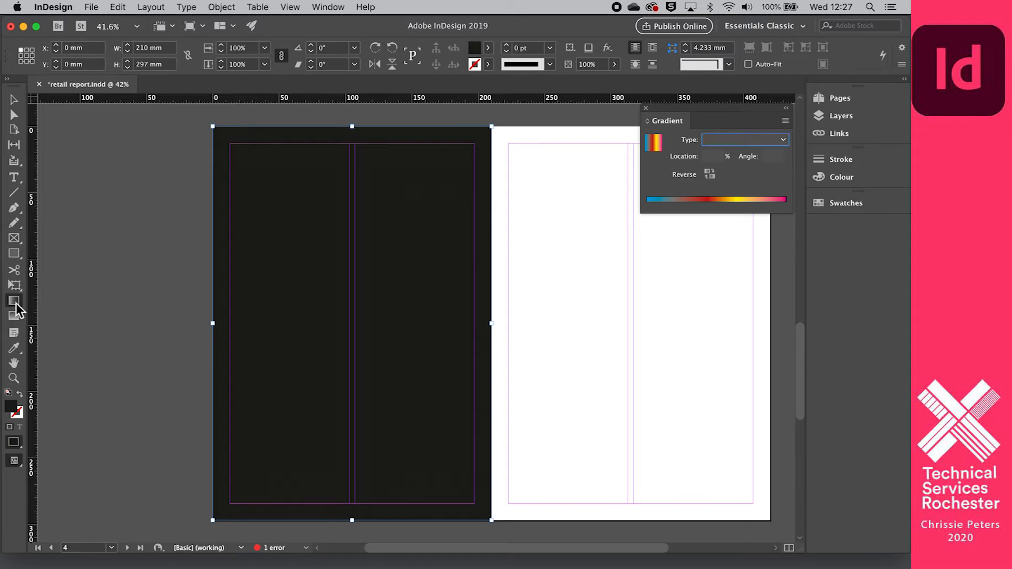
left_click_drag(247, 287, 477, 290)
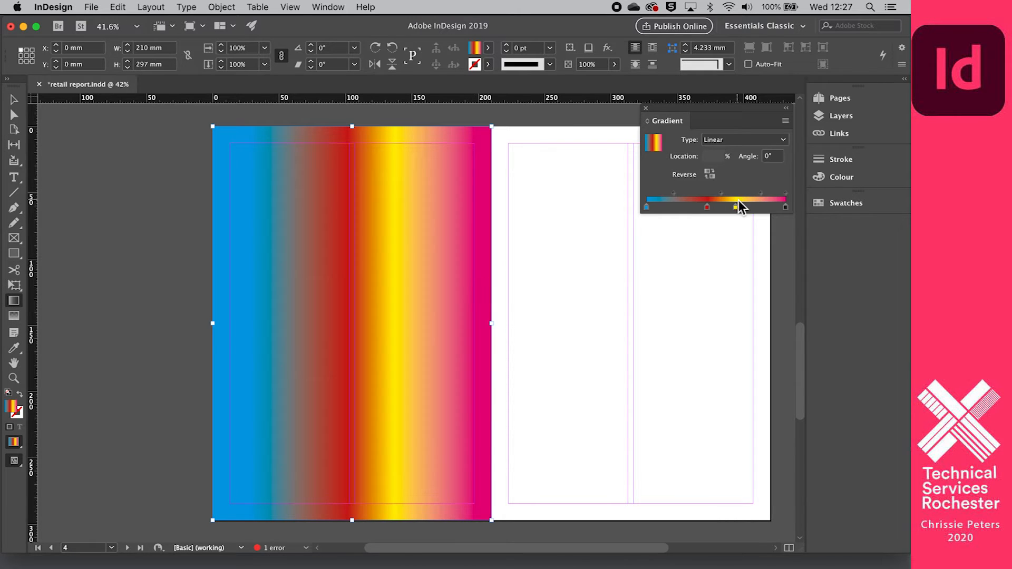
- Delete the page-sized gradient rectangle and remove the red and yellow stops from the gradient
key("Delete")
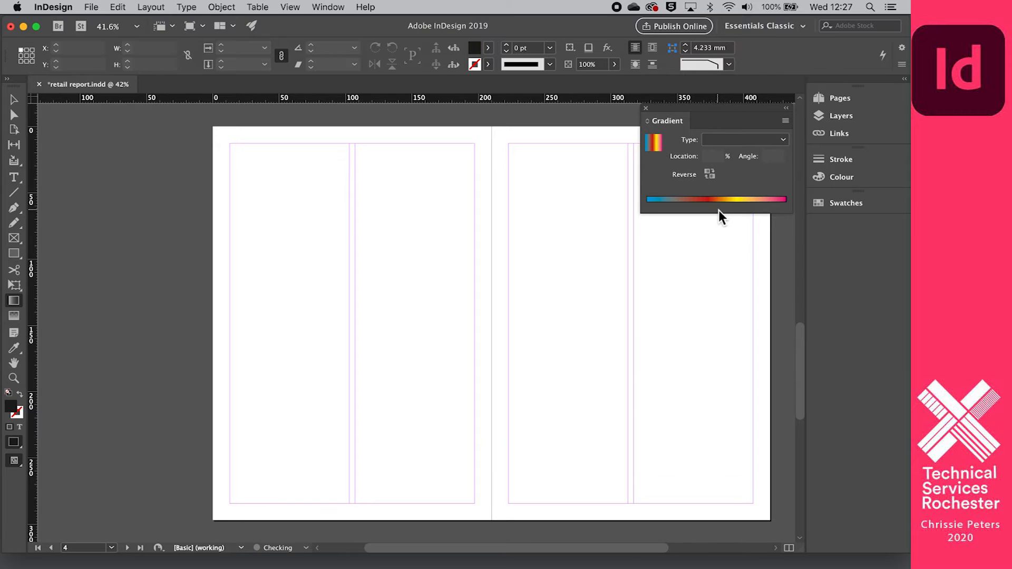
left_click(716, 209)
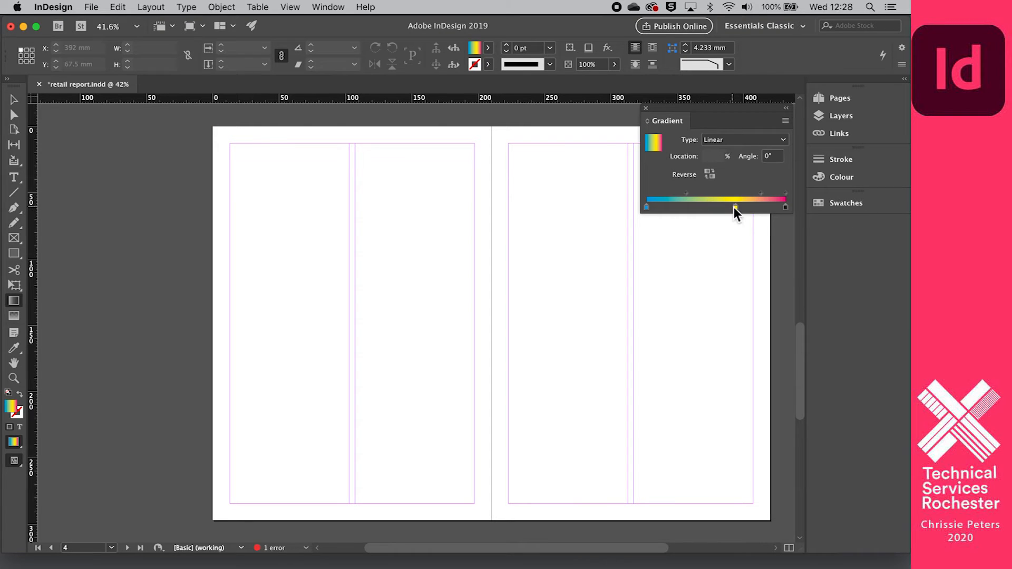
left_click_drag(736, 208, 781, 237)
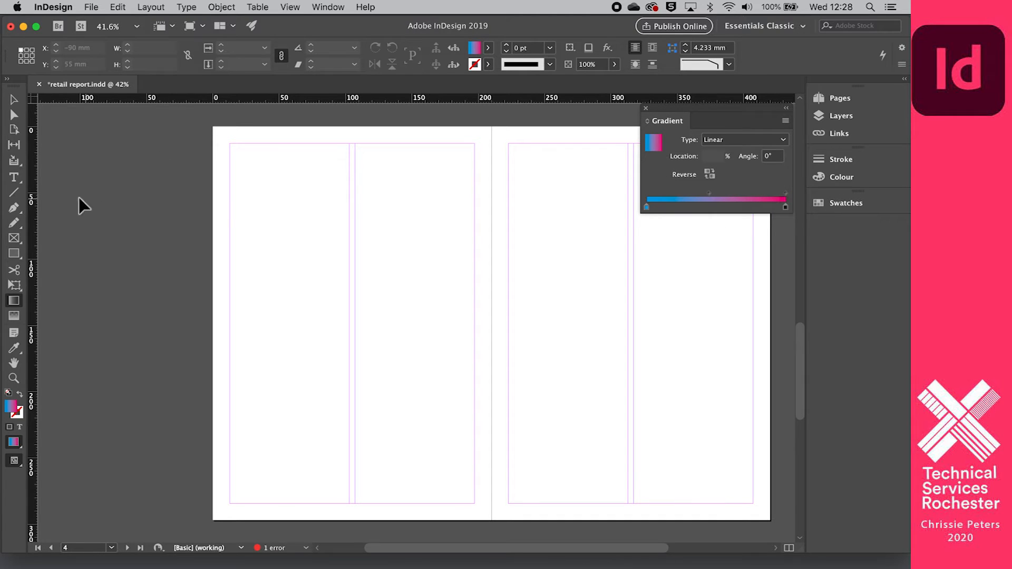
left_click(13, 99)
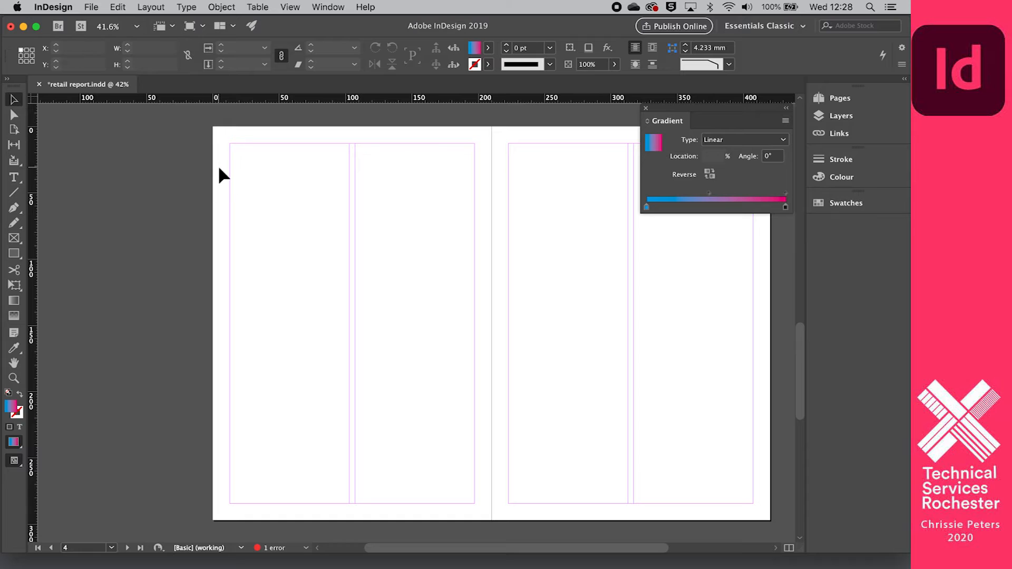
left_click(13, 302)
left_click_drag(162, 257, 499, 286)
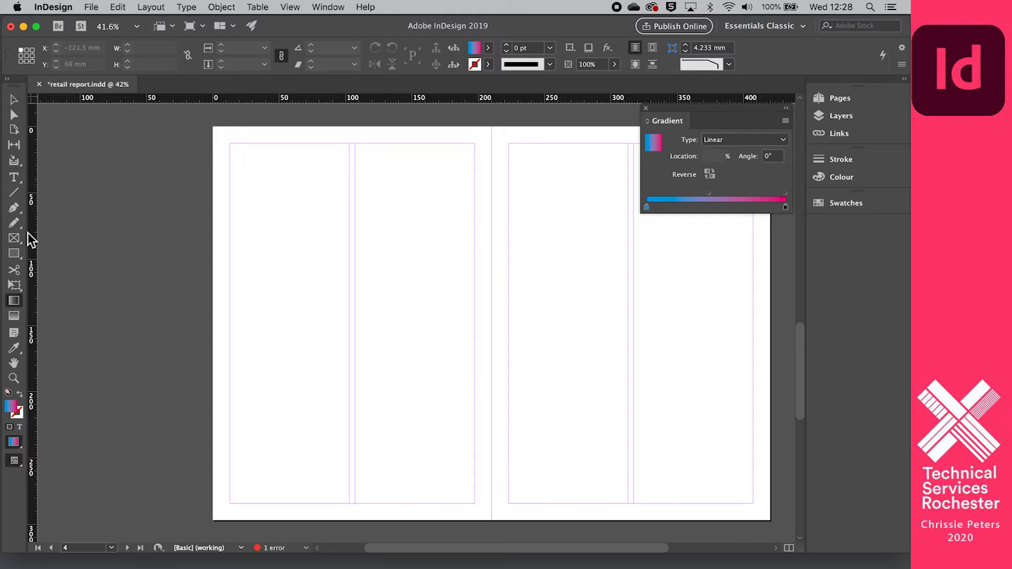
- Draw a blue-to-magenta gradient rectangle of about 217.5 × 305.5 mm over the left page, extending past its outer, upper and lower edges
left_click(14, 253)
mouse_move(204, 121)
left_mouse_down()
mouse_move(508, 501)
mouse_move(481, 501)
mouse_move(492, 526)
left_mouse_up()
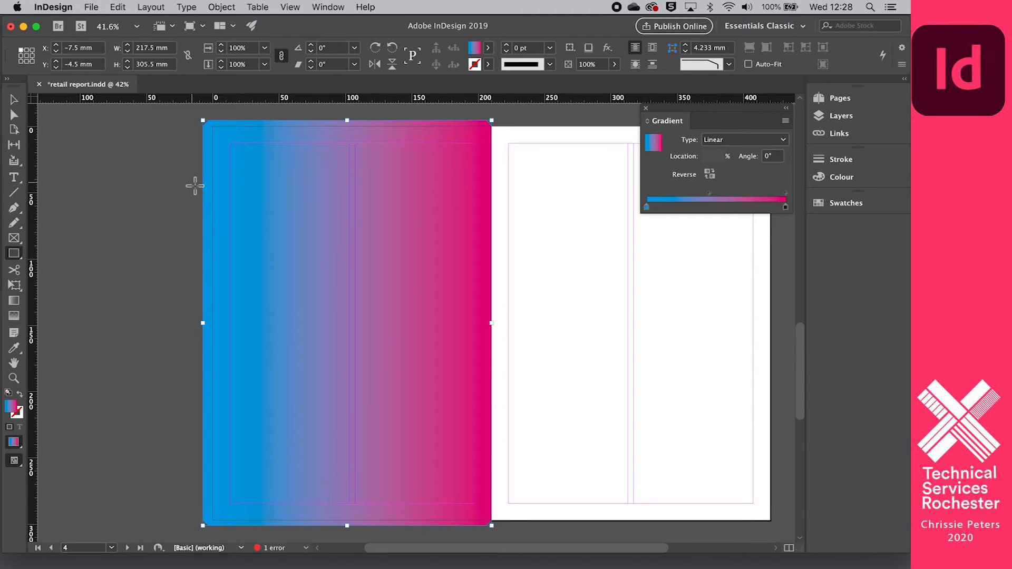
scroll(195, 186, "down", 2)
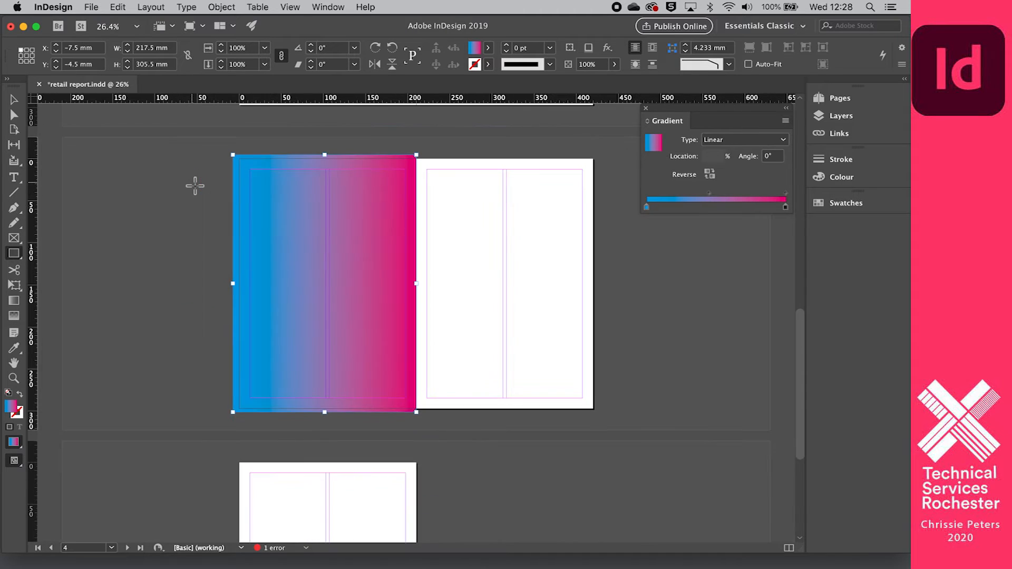
left_click(14, 100)
left_click(120, 204)
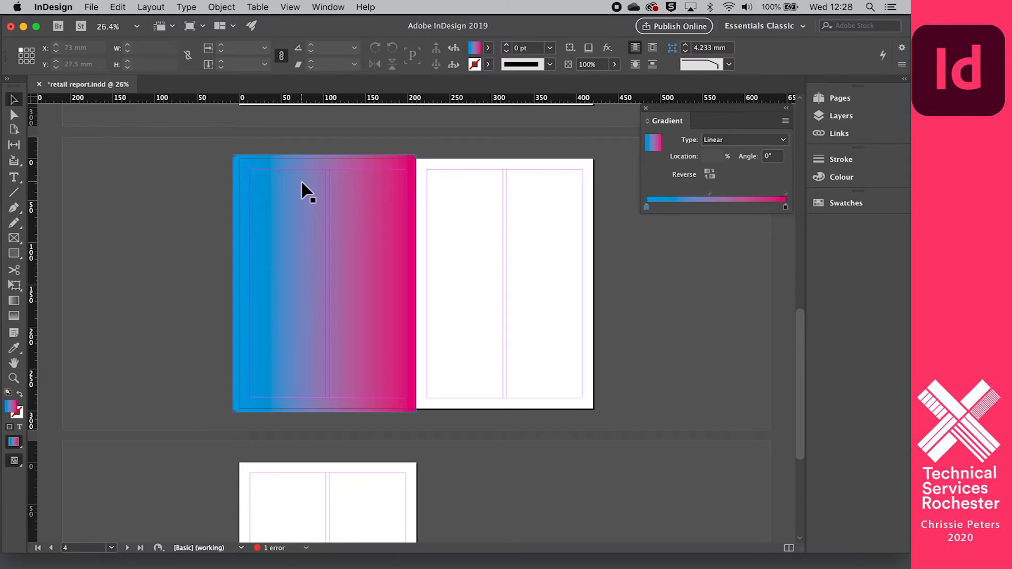
- Copy the magenta body text frame from page 2 and paste it onto the gradient-covered page 4
scroll(304, 191, "up", 2)
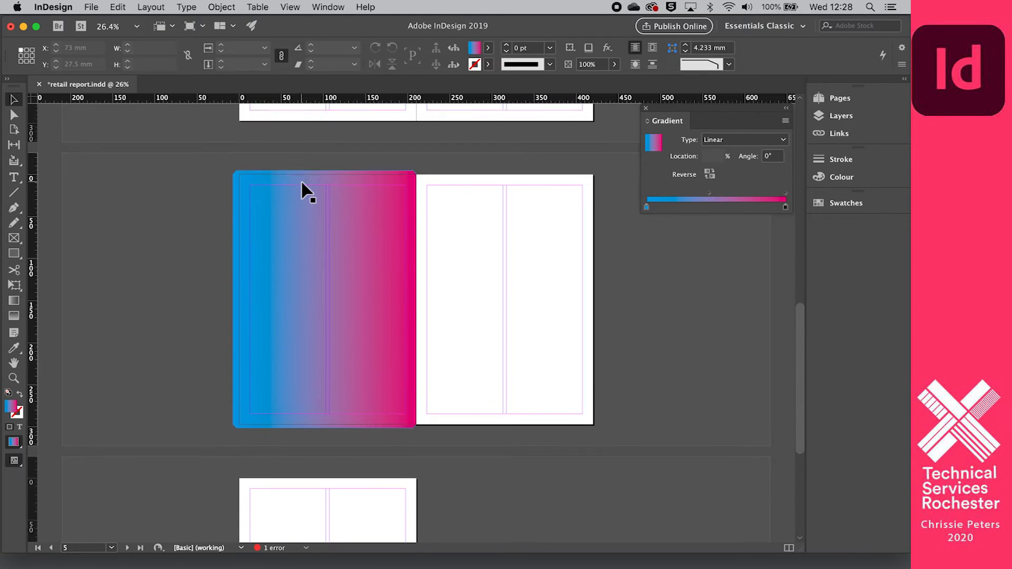
scroll(303, 185, "down", 1)
scroll(306, 191, "up", 1)
scroll(213, 169, "up", 5)
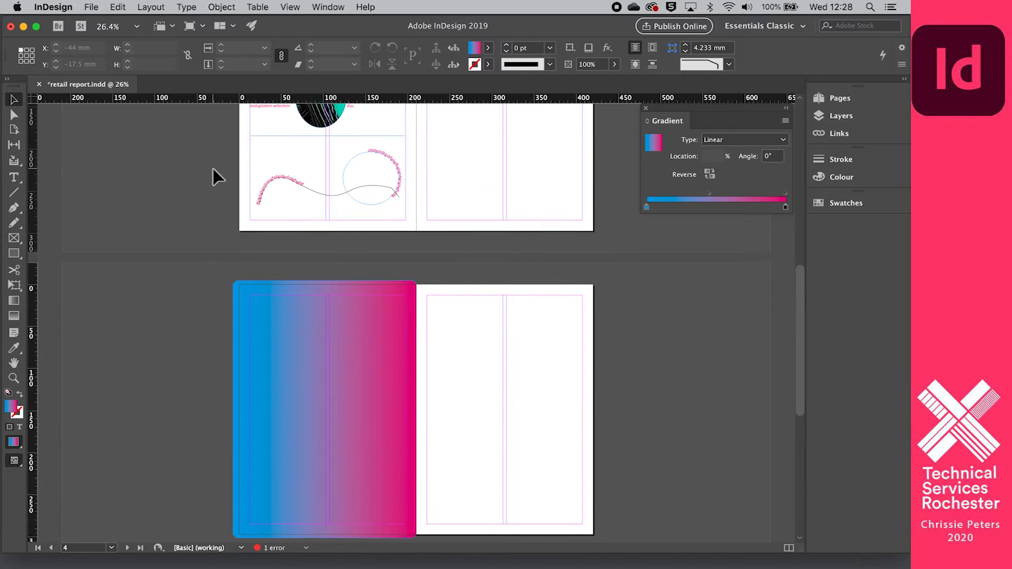
scroll(213, 168, "down", 4)
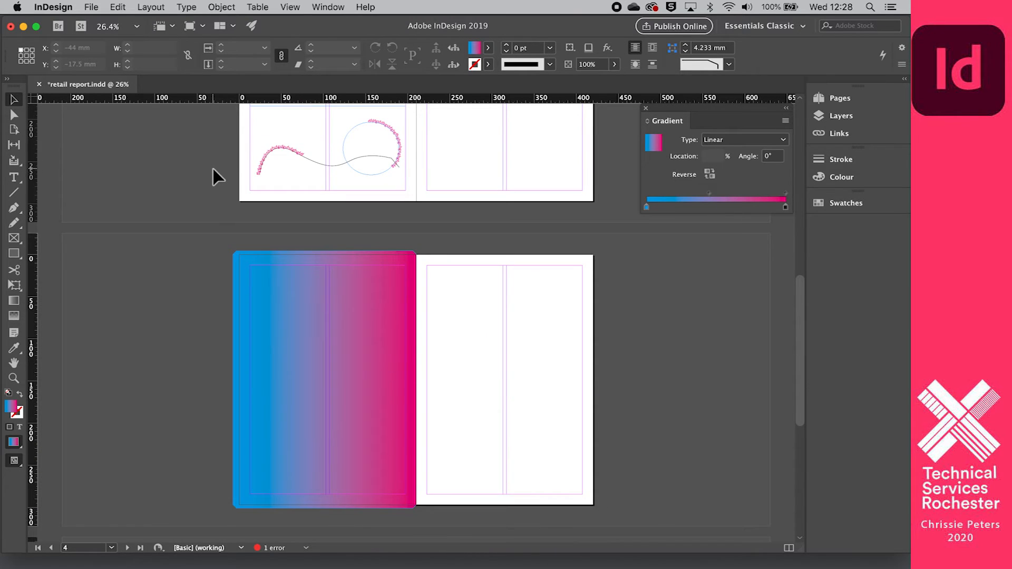
scroll(213, 169, "up", 5)
scroll(213, 168, "down", 5)
scroll(213, 169, "up", 3)
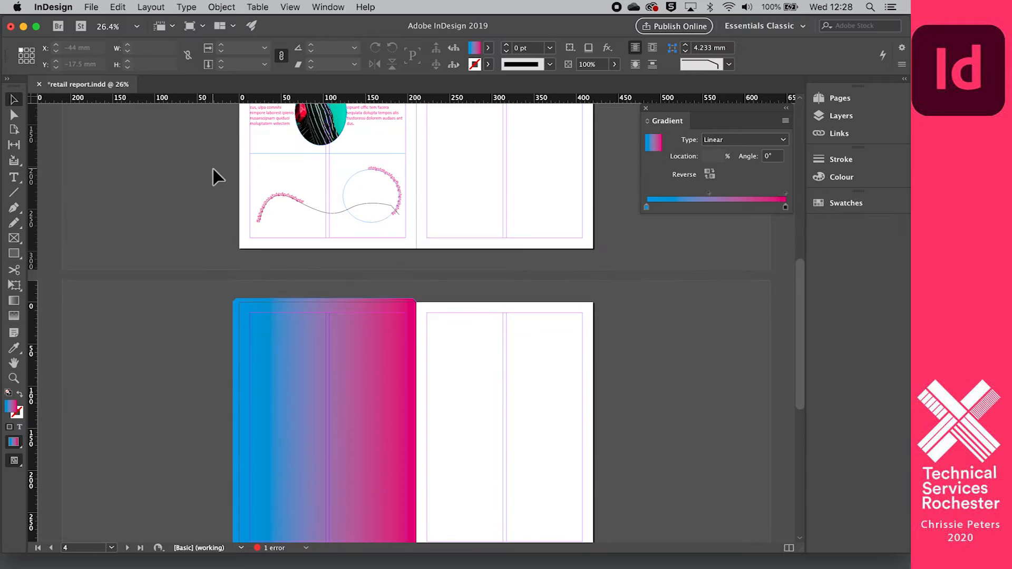
scroll(212, 168, "down", 3)
scroll(213, 168, "up", 10)
scroll(213, 168, "up", 5)
scroll(213, 168, "down", 8)
scroll(232, 205, "down", 2)
left_click(327, 150)
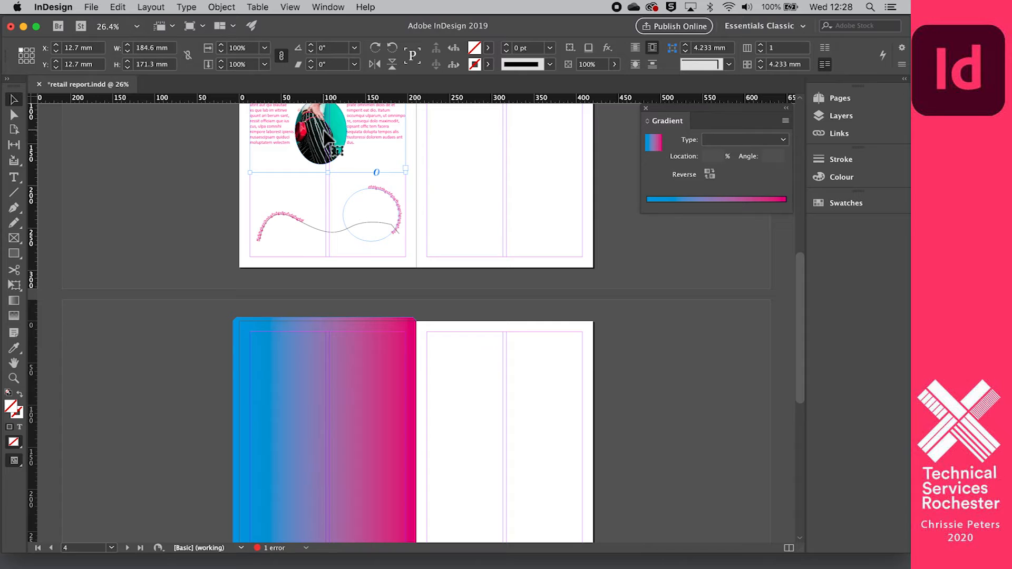
scroll(322, 132, "up", 3)
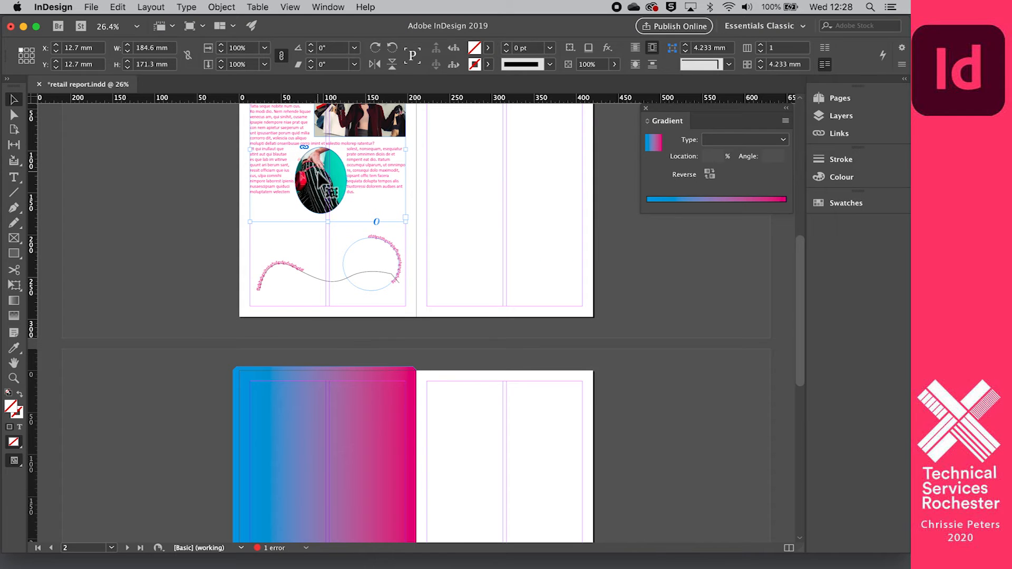
left_click(285, 428)
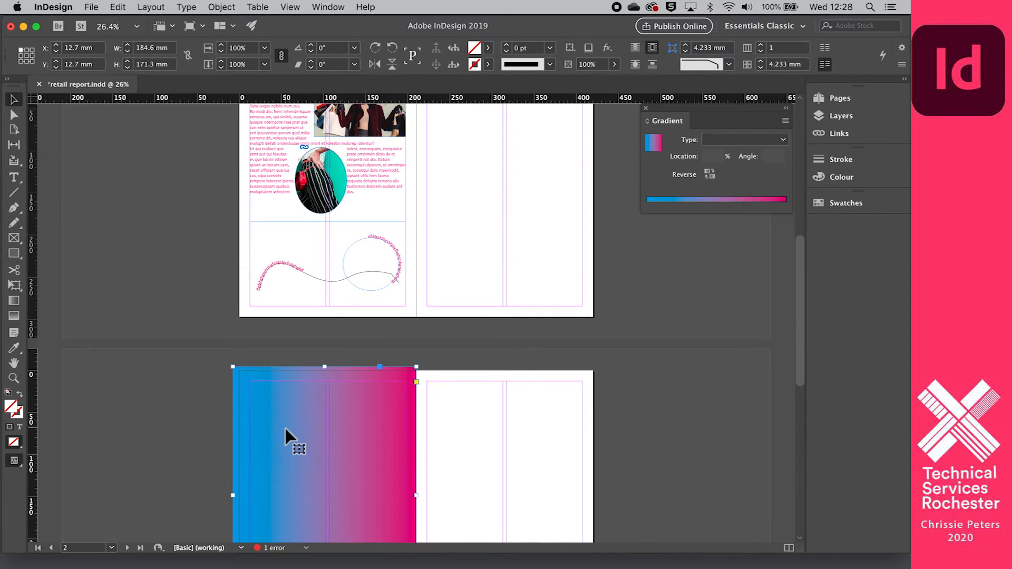
key("super+v")
scroll(285, 428, "down", 10)
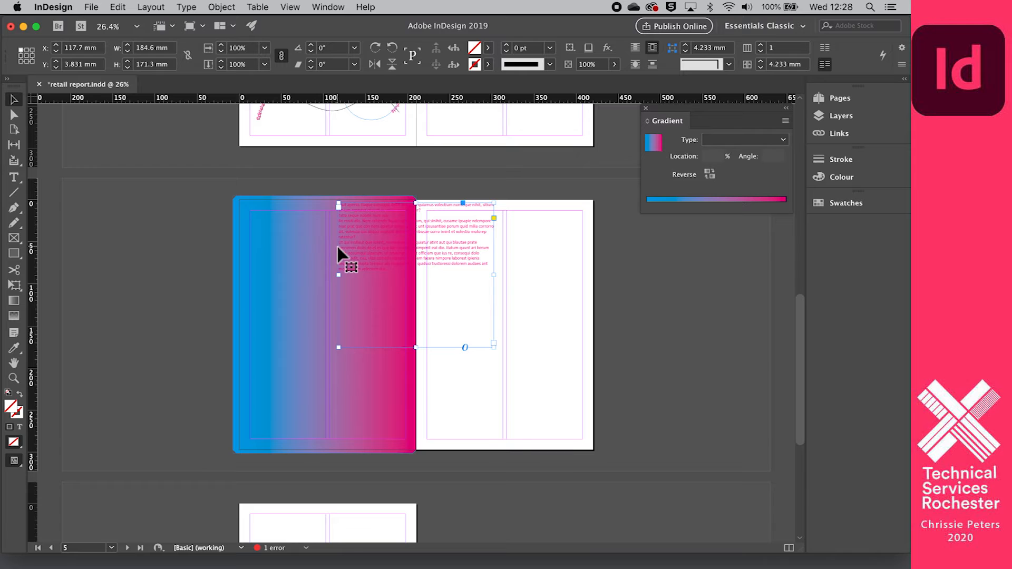
- Place the pasted text frame at the upper-left margin corner, X 12.7 mm and Y 12.7 mm, and narrow it to about 76.4 mm wide
left_click_drag(346, 235, 265, 243)
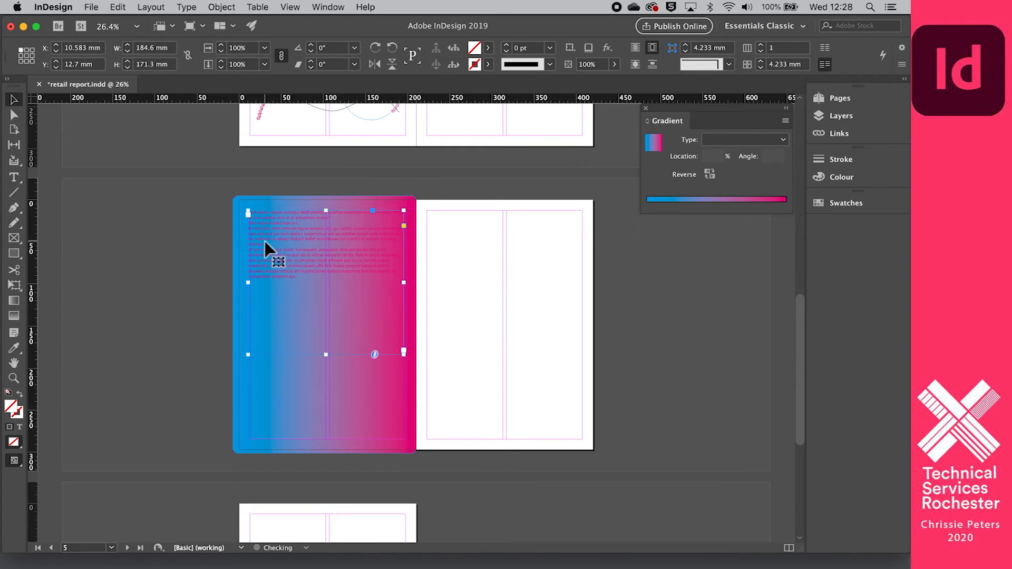
left_click_drag(404, 285, 313, 290)
left_click_drag(267, 210, 268, 216)
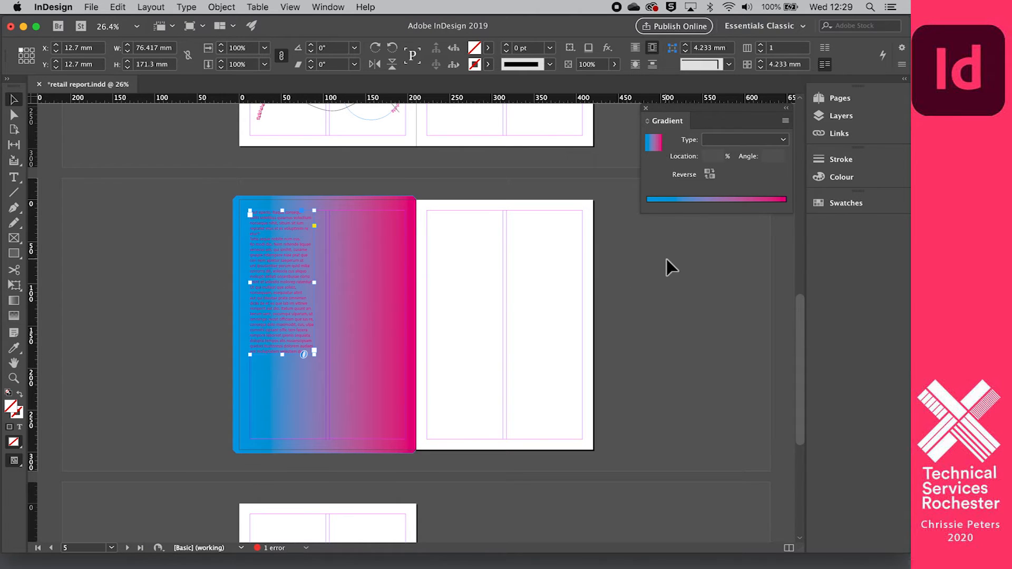
- Move the midpoint of the background rectangle's blue-to-magenta gradient to about 64.76%
left_click(680, 199)
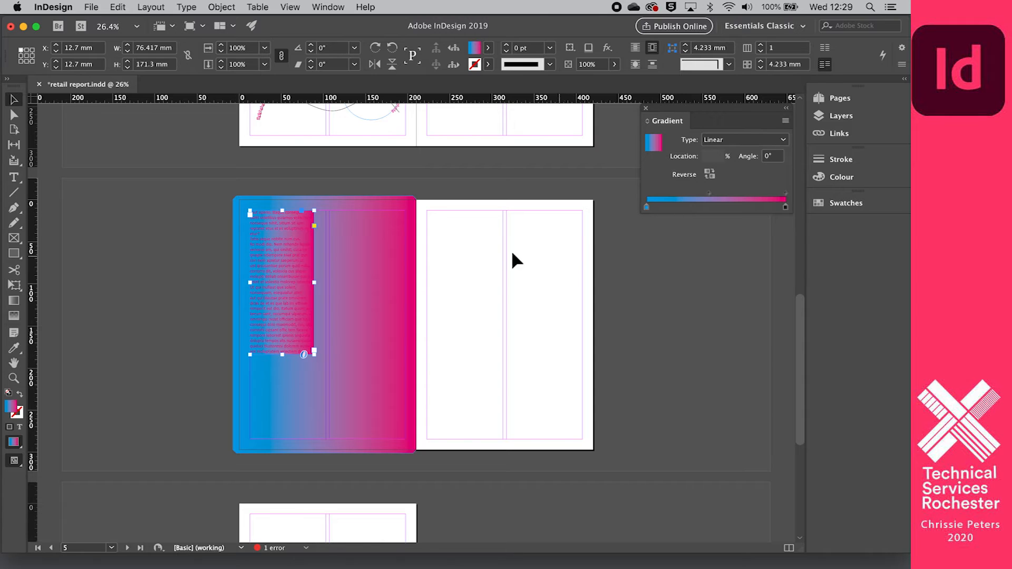
key("slash")
left_click(418, 422)
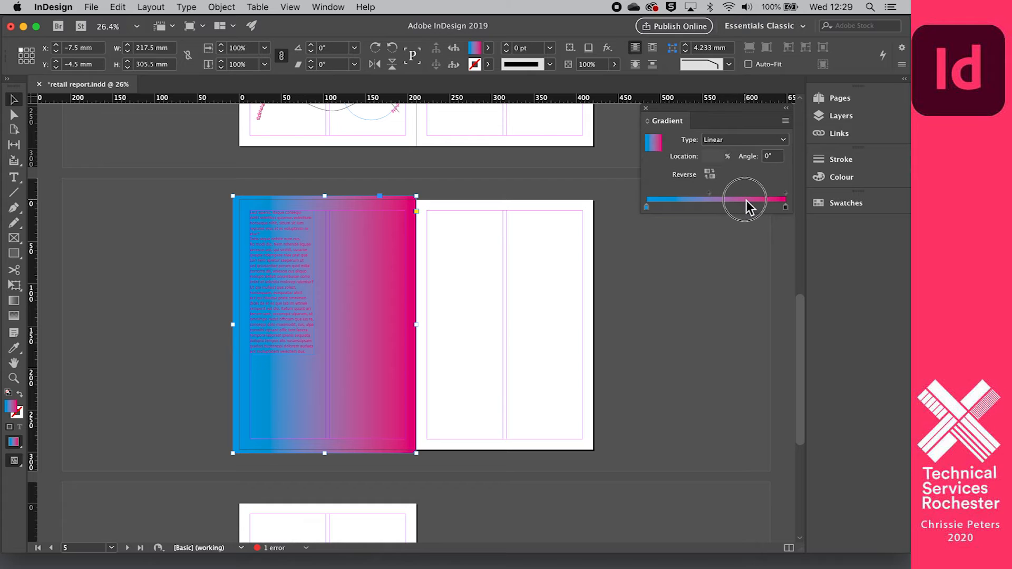
left_click(711, 193)
left_click_drag(720, 194, 739, 194)
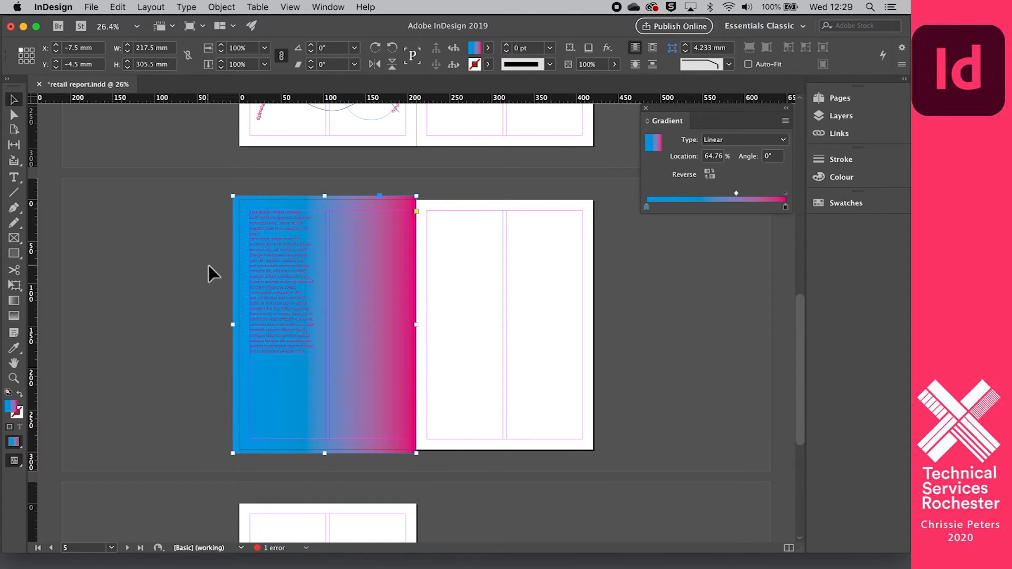
- Copy the circular photo from page 1 and paste it onto the gradient-covered page 4
key("super+minus")
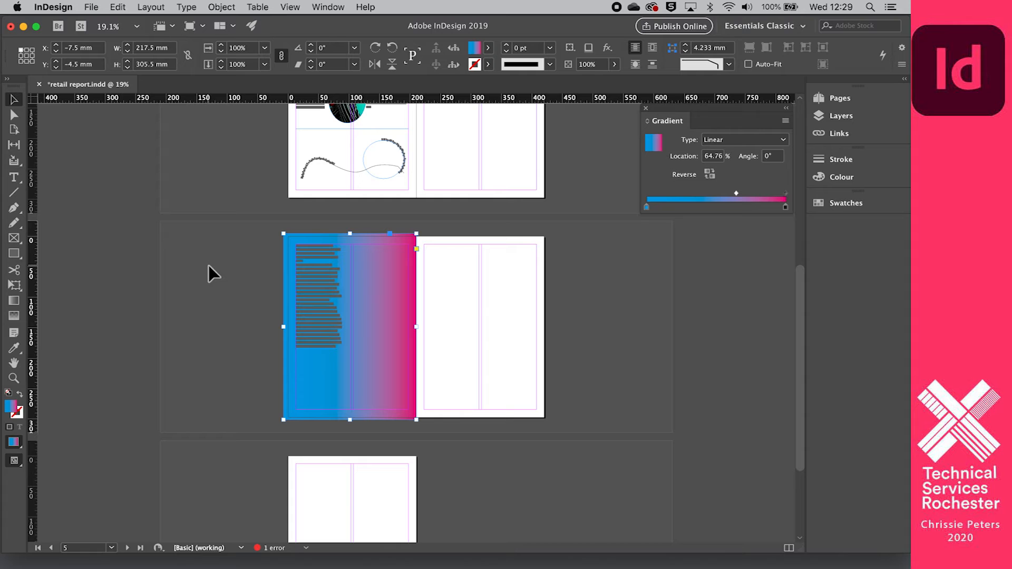
left_click(347, 122)
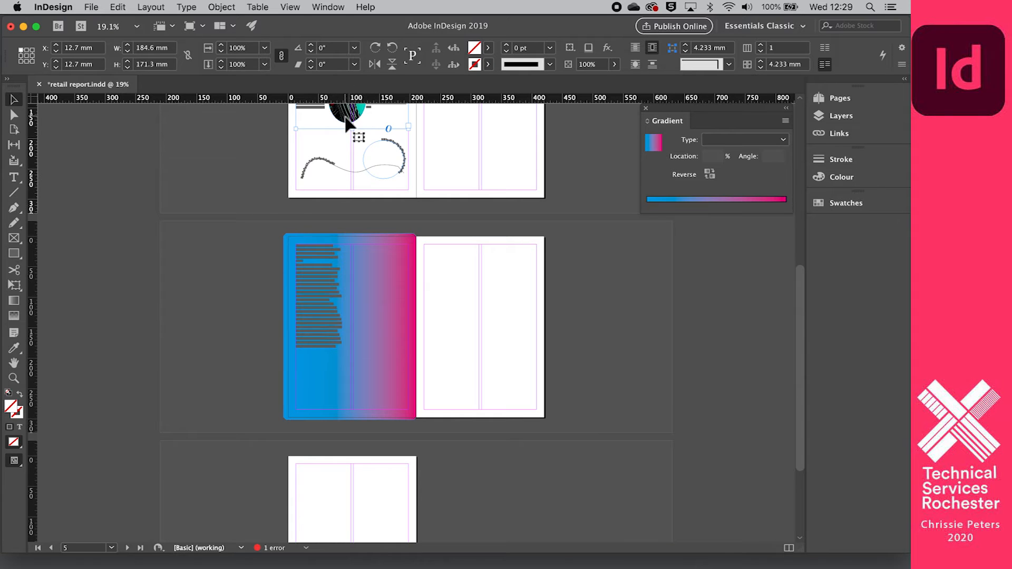
scroll(346, 118, "up", 2)
key("super+equal")
scroll(347, 120, "down", 2)
scroll(346, 116, "up", 10)
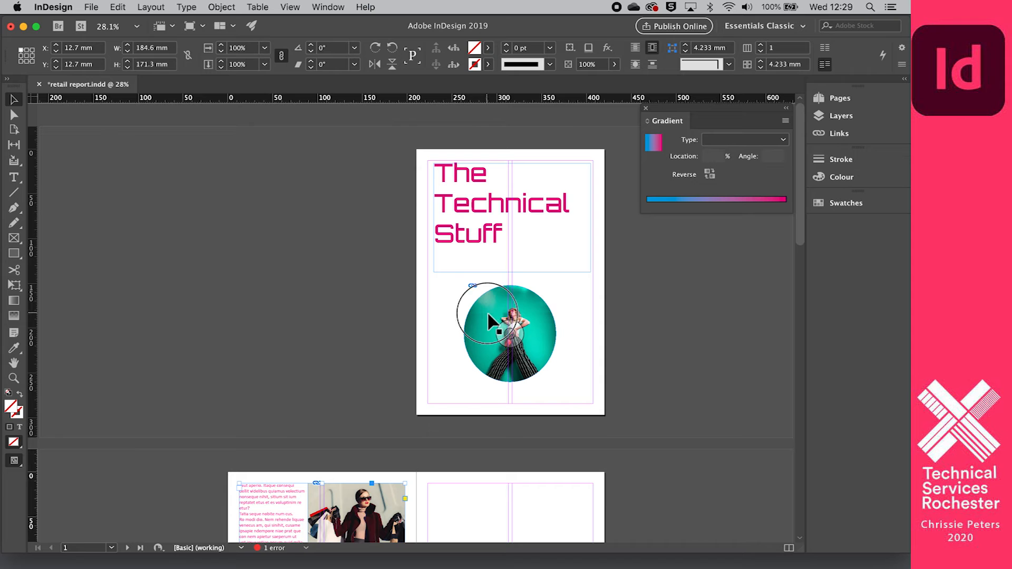
left_click(487, 312)
scroll(477, 316, "down", 10)
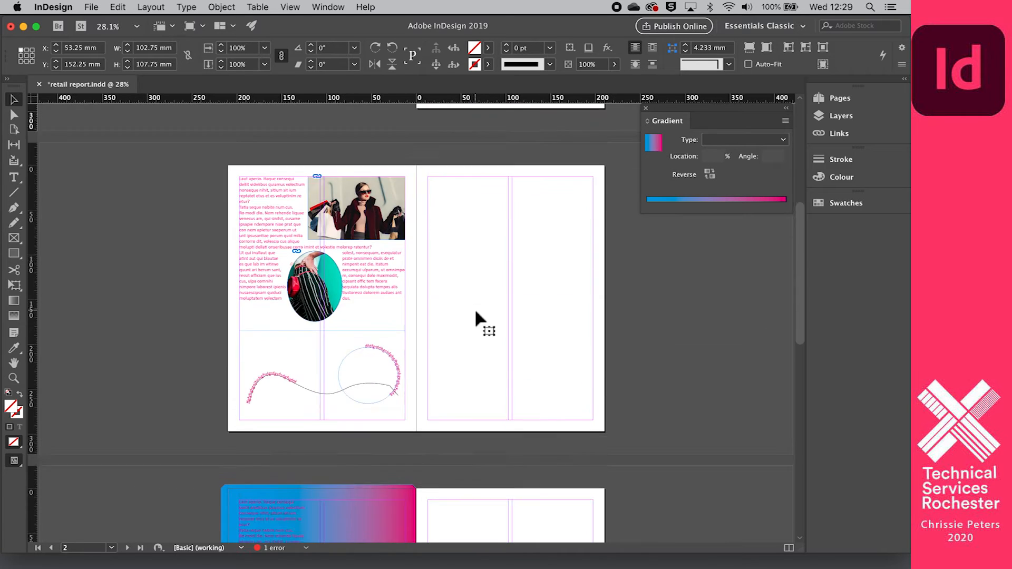
left_click(350, 293)
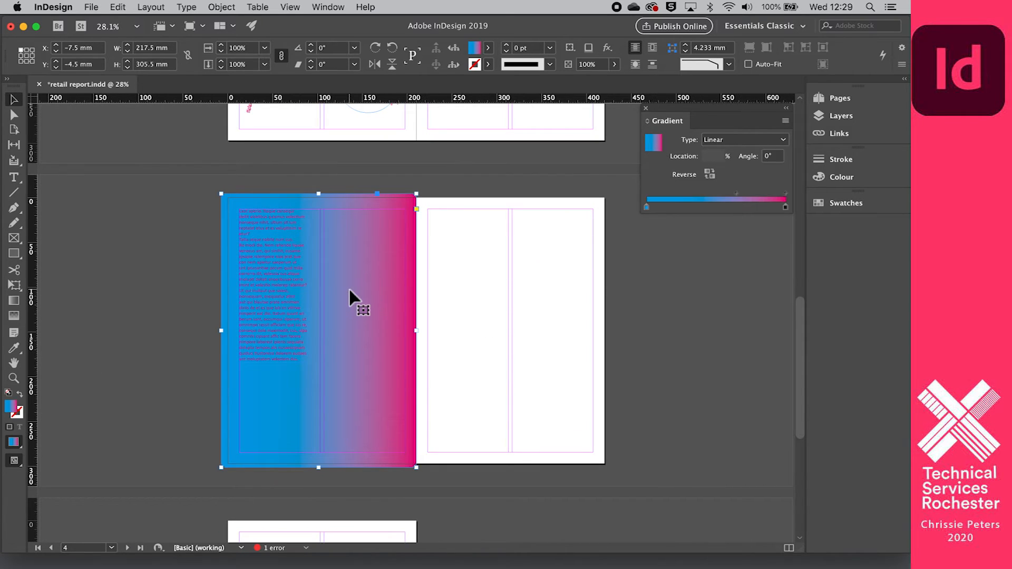
key("super+v")
- Position the circular photo at X 74.25 mm, Y 38 mm, enlarge its frame to about 123 × 122 mm, and fill the frame proportionally
left_click_drag(386, 312, 329, 279)
left_click_drag(313, 244, 294, 232)
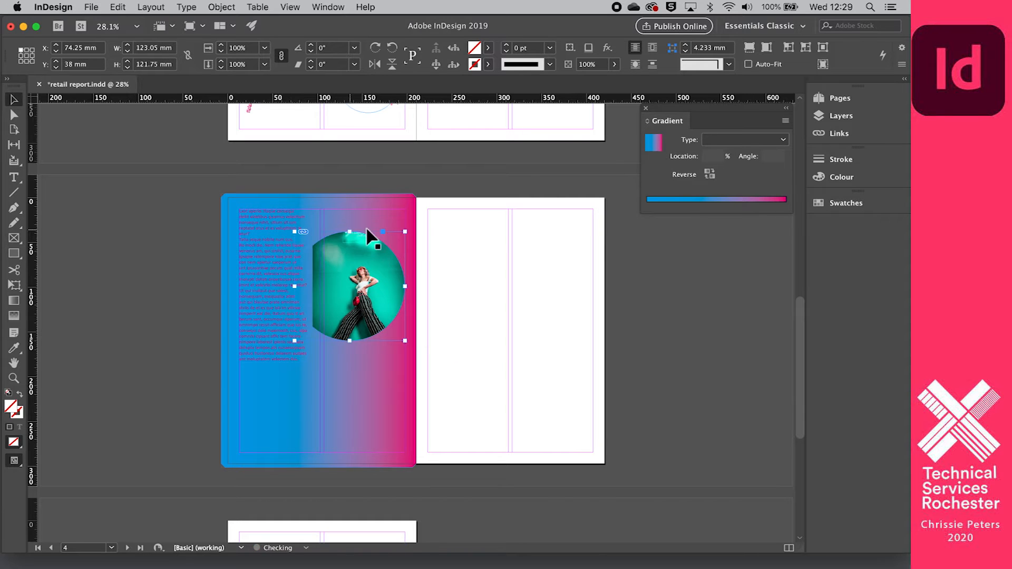
left_click(767, 47)
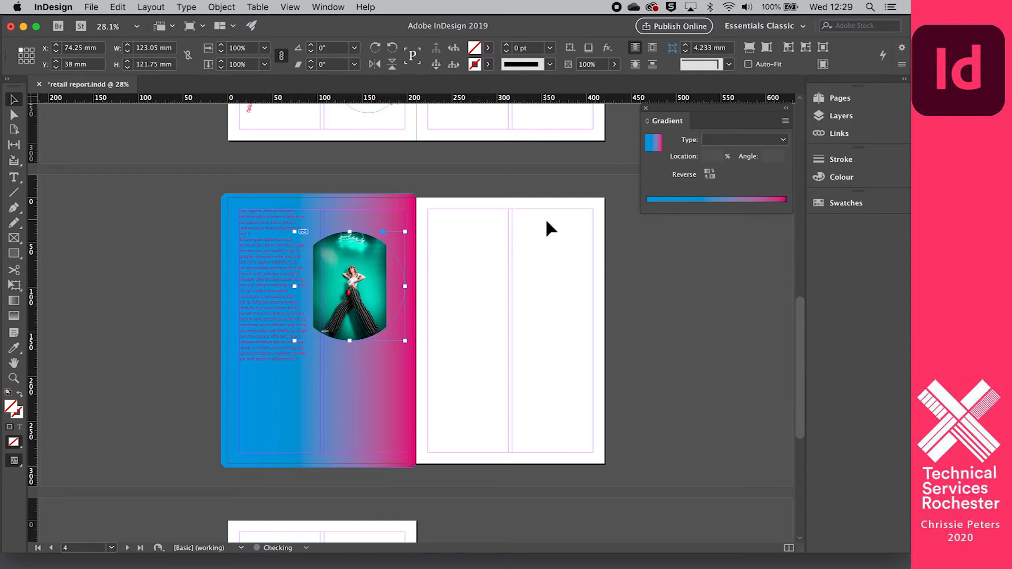
left_click(749, 48)
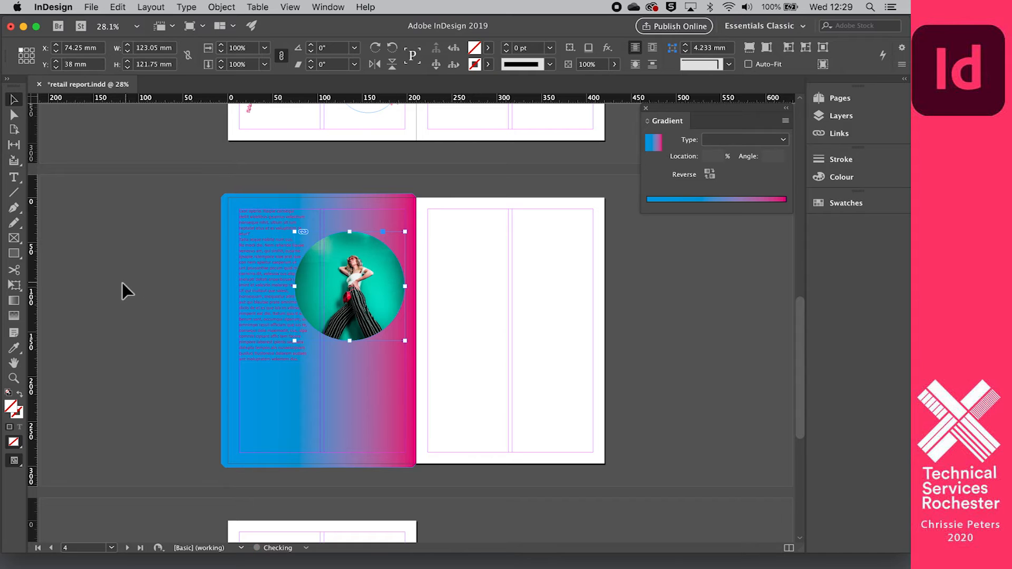
- Select the text frame together with the circular photo and apply text wrap around the object shape
left_click(253, 227)
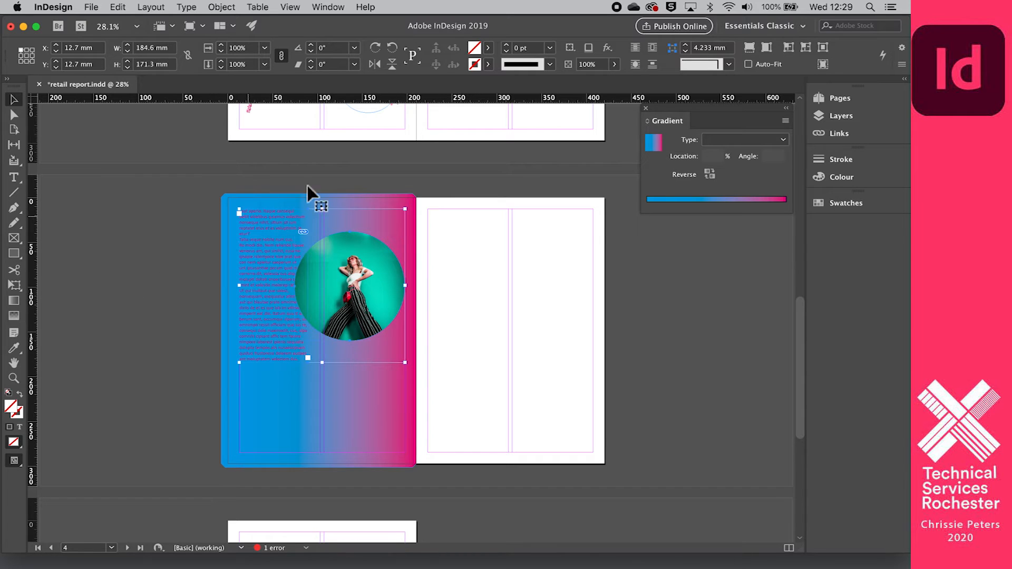
left_click(636, 64)
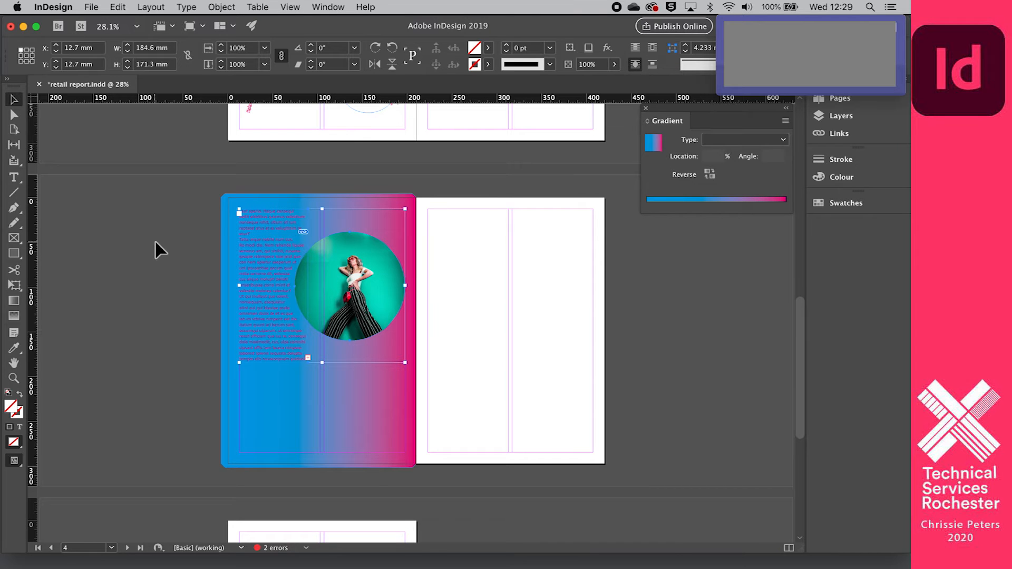
left_click(156, 271)
scroll(156, 271, "up", 2)
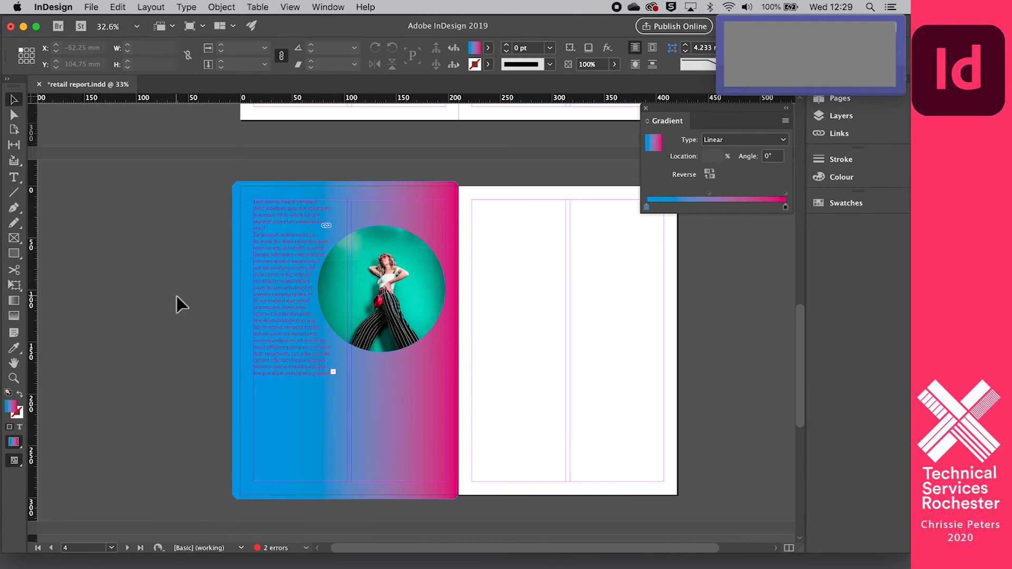
scroll(176, 295, "down", 1)
scroll(176, 295, "up", 3)
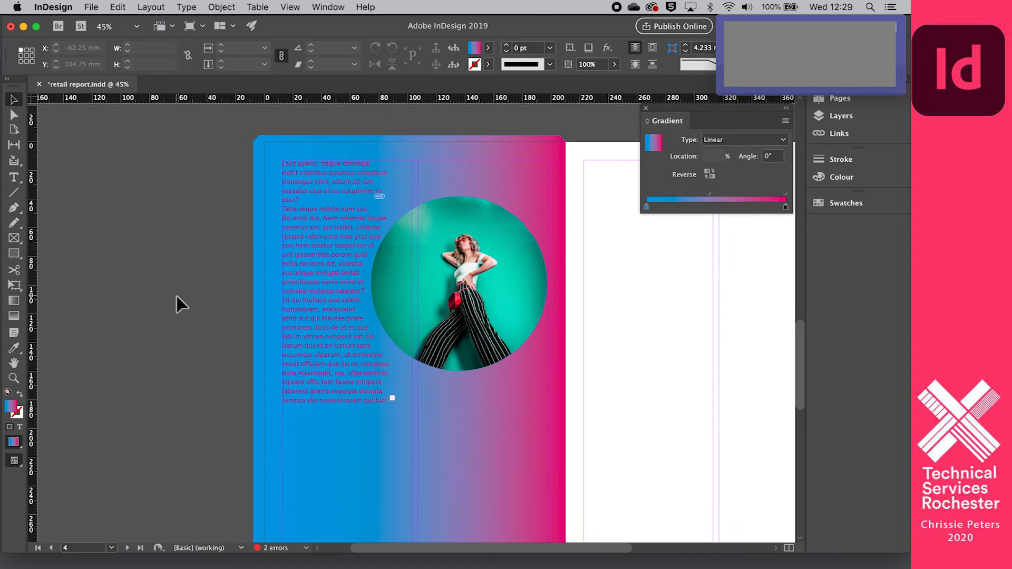
scroll(176, 295, "down", 2)
scroll(176, 296, "down", 3)
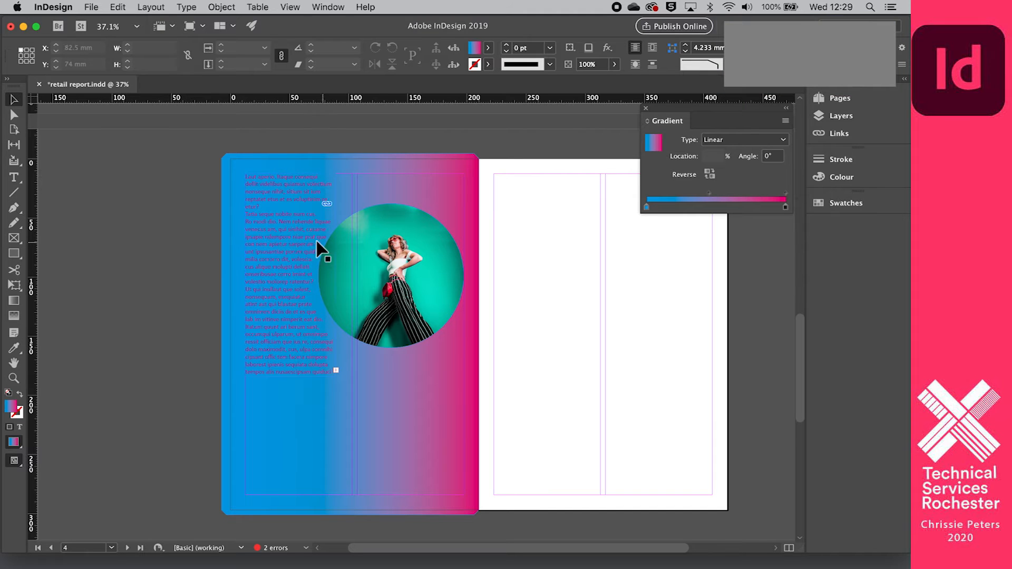
- Give the circular photo on page 4 a yellow C=0 M=0 Y=100 K=0 stroke, 15 pt wide
left_click(343, 279)
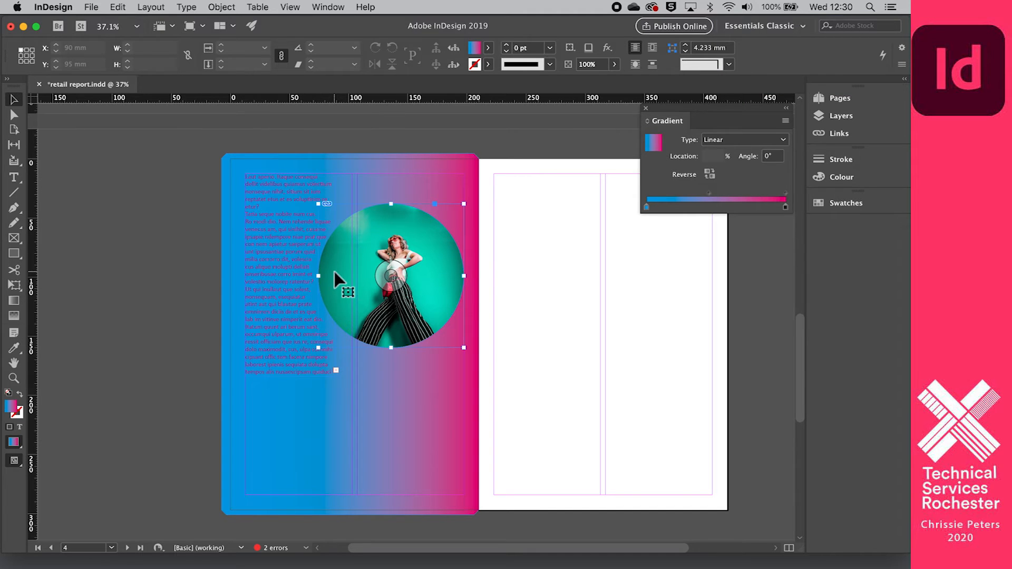
left_click(488, 64)
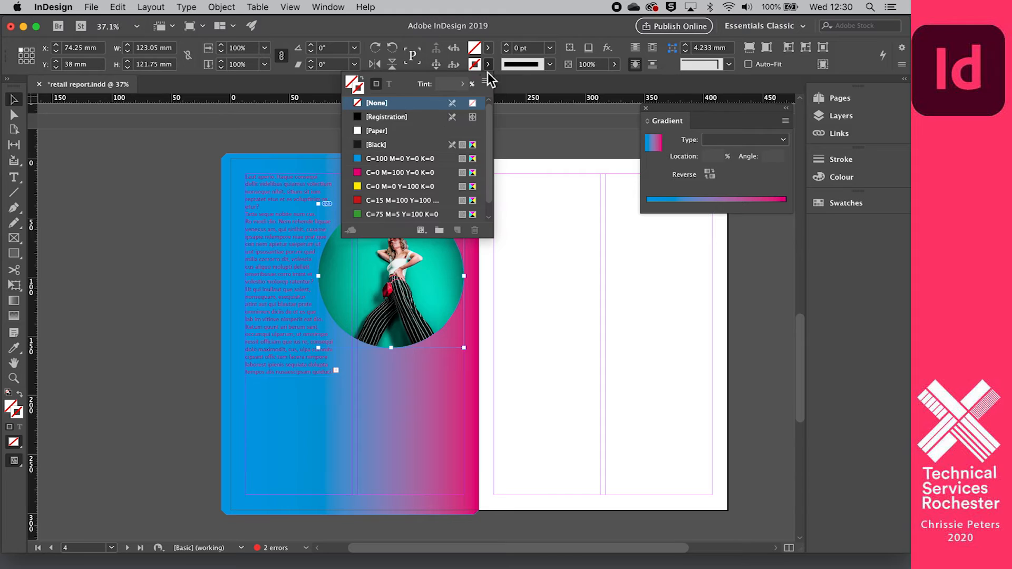
left_click(392, 188)
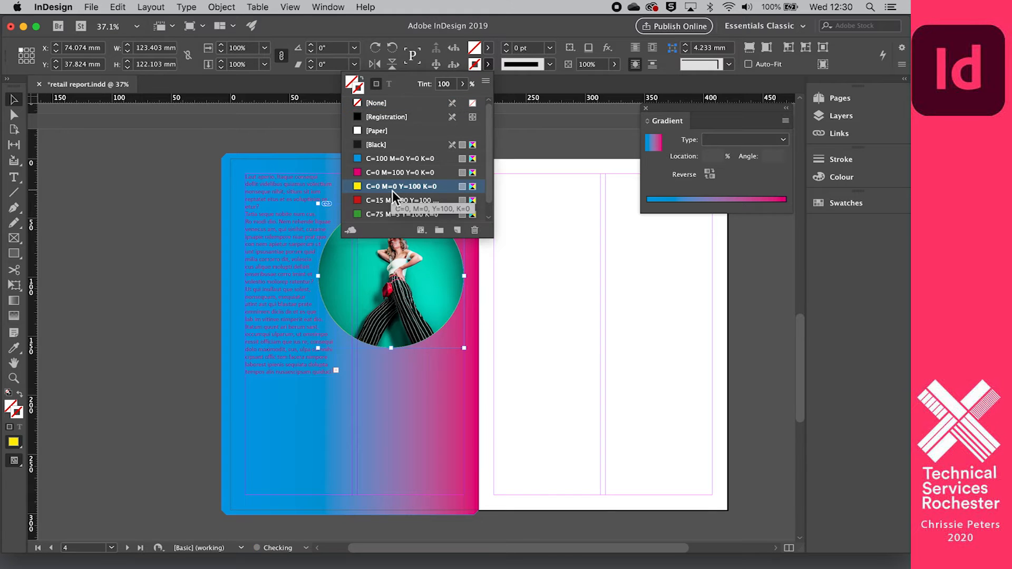
left_click(507, 46)
left_click(507, 46)
left_click(507, 46)
left_click(508, 46)
left_click(508, 45)
left_click(507, 46)
left_click(508, 46)
left_click(508, 46)
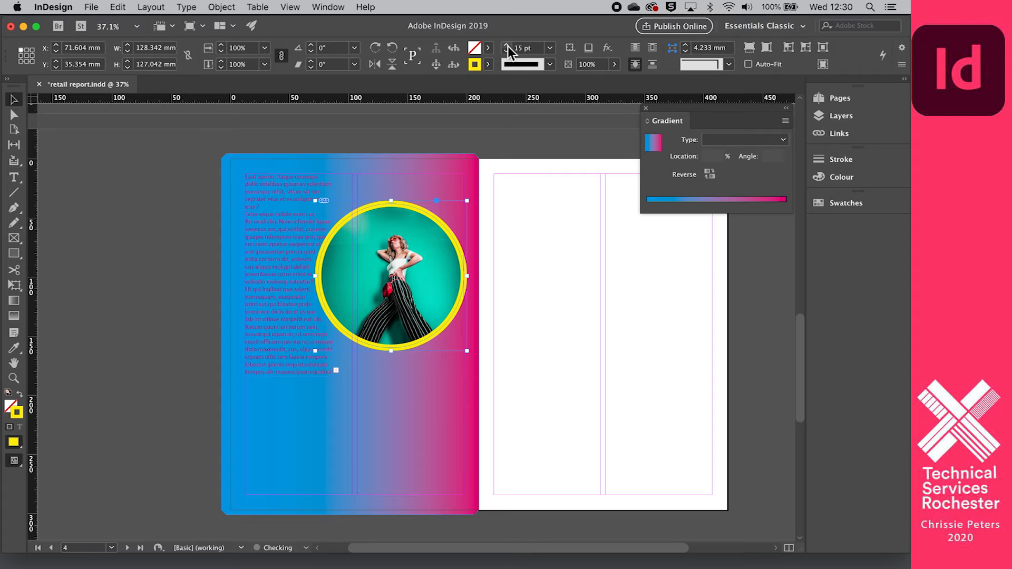
left_click(171, 243)
scroll(170, 242, "down", 2)
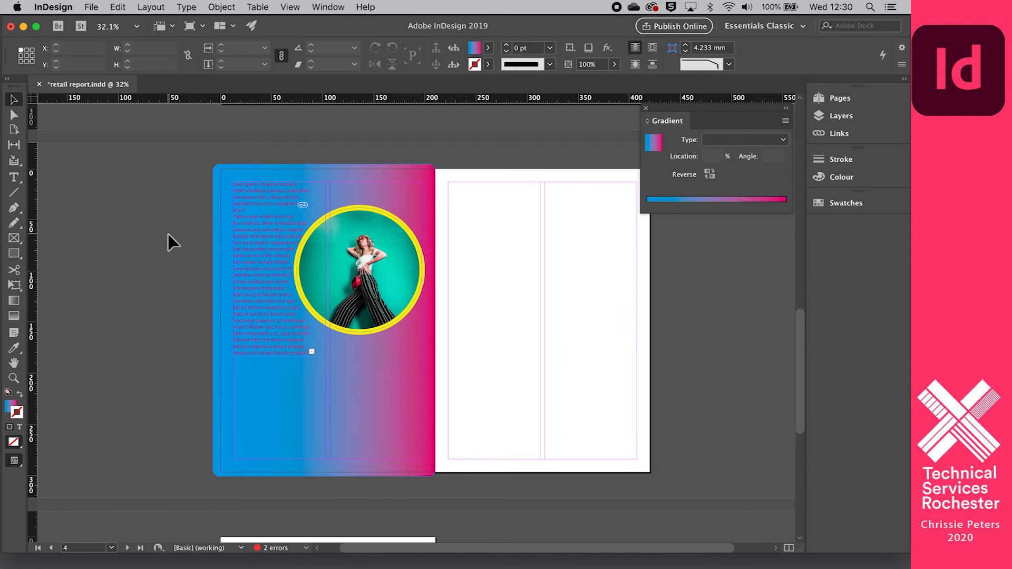
- Draw five rectangular picture frames on page 5: three staggered down the page and two side by side beneath, the last about 51 × 38 mm
scroll(168, 234, "down", 1)
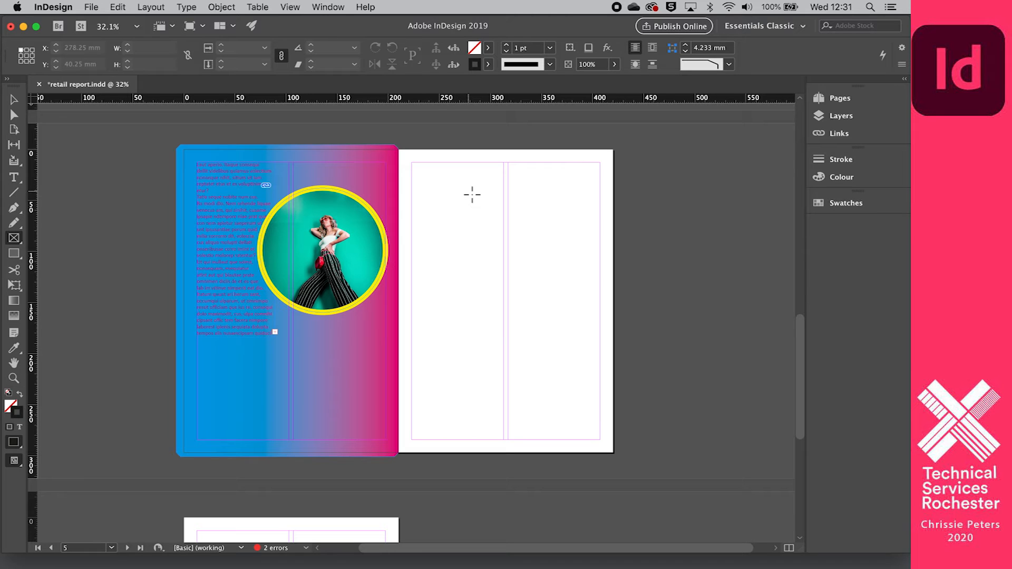
left_click_drag(470, 188, 575, 237)
mouse_move(454, 247)
left_mouse_down()
mouse_move(527, 260)
mouse_move(541, 290)
left_mouse_up()
left_click_drag(484, 310, 569, 342)
left_click_drag(439, 362, 497, 405)
left_click_drag(522, 358, 577, 400)
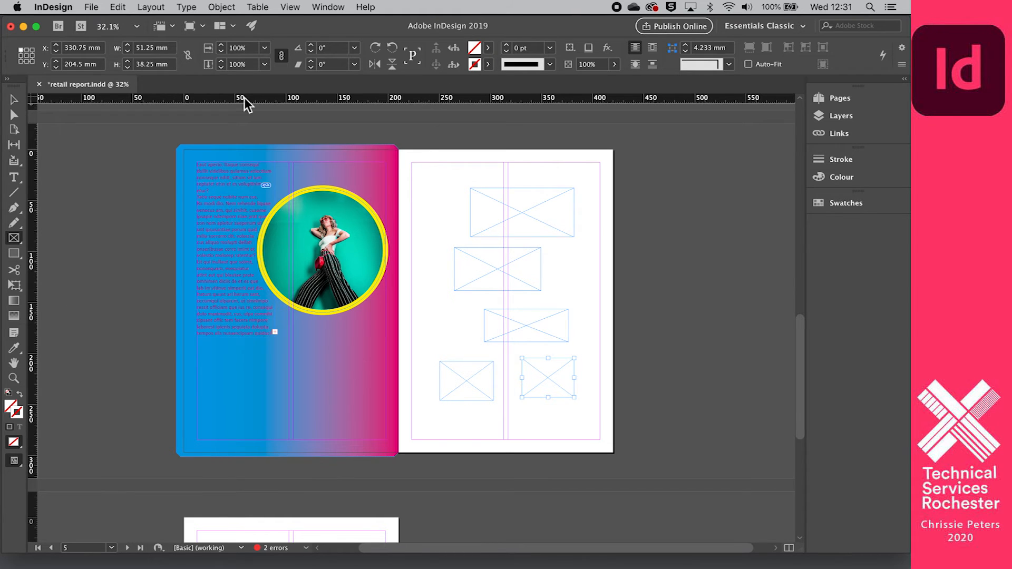
- Select all five picture frames on page 5 and combine them into one compound path
left_click(14, 100)
left_click_drag(426, 170, 599, 426)
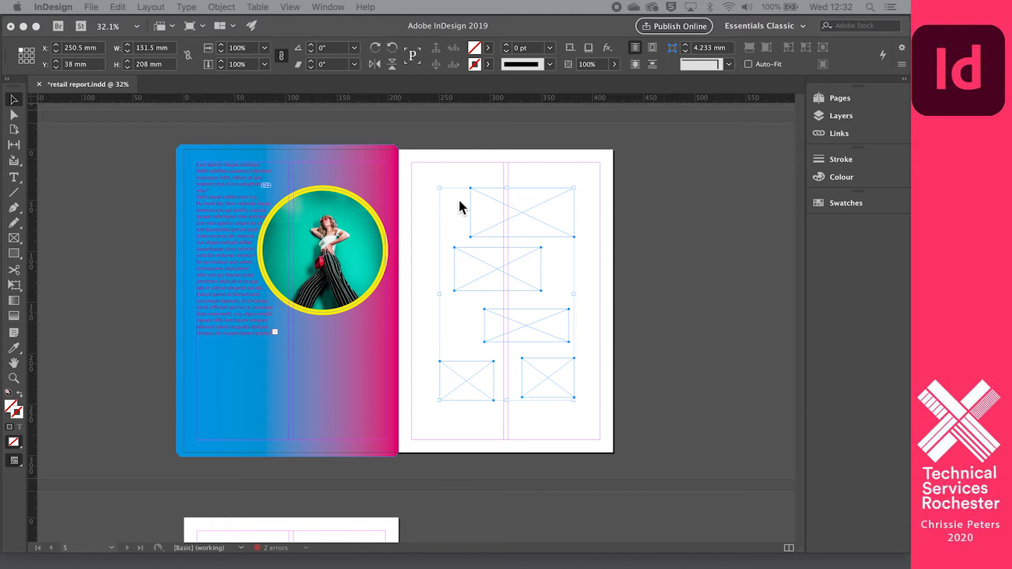
left_click(221, 8)
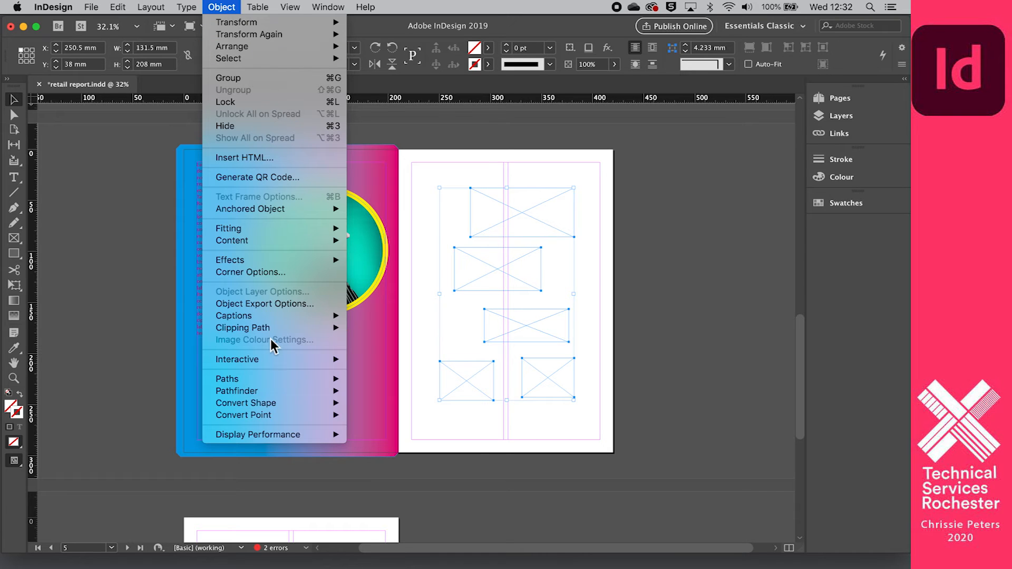
mouse_move(273, 378)
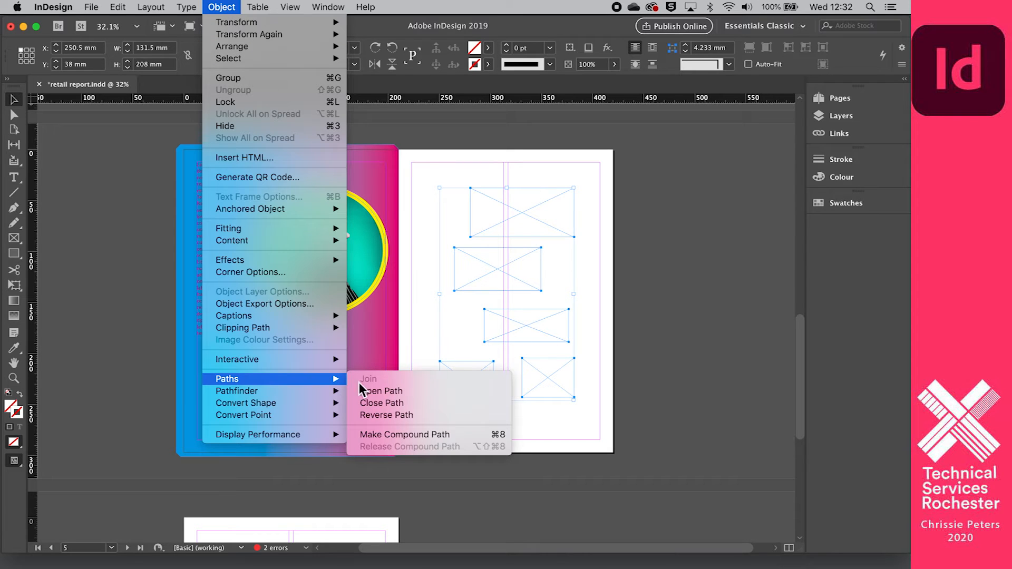
left_click(400, 435)
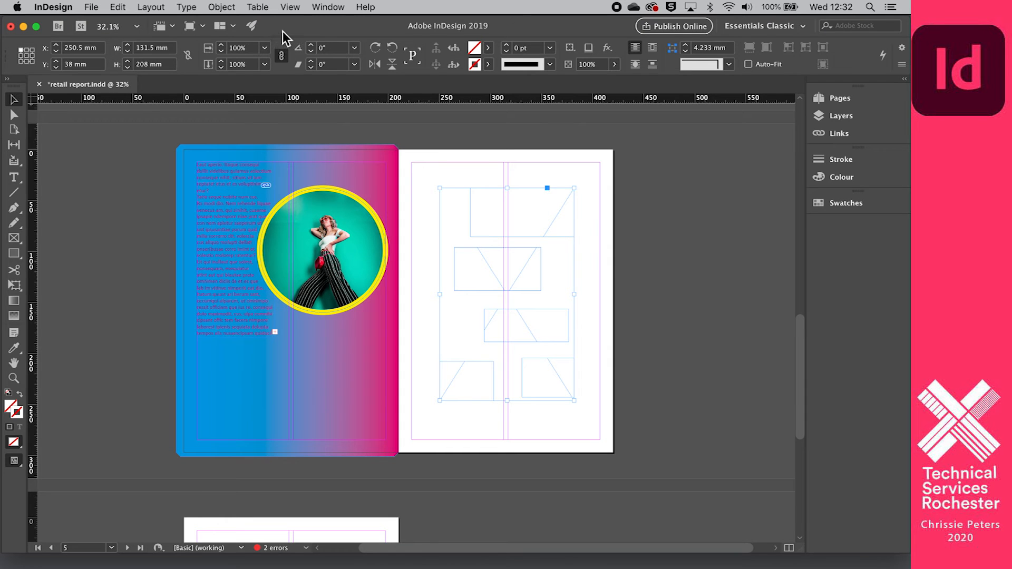
mouse_move(283, 29)
left_mouse_down()
mouse_move(296, 197)
mouse_move(299, 55)
mouse_move(283, 90)
mouse_move(281, 20)
left_mouse_up()
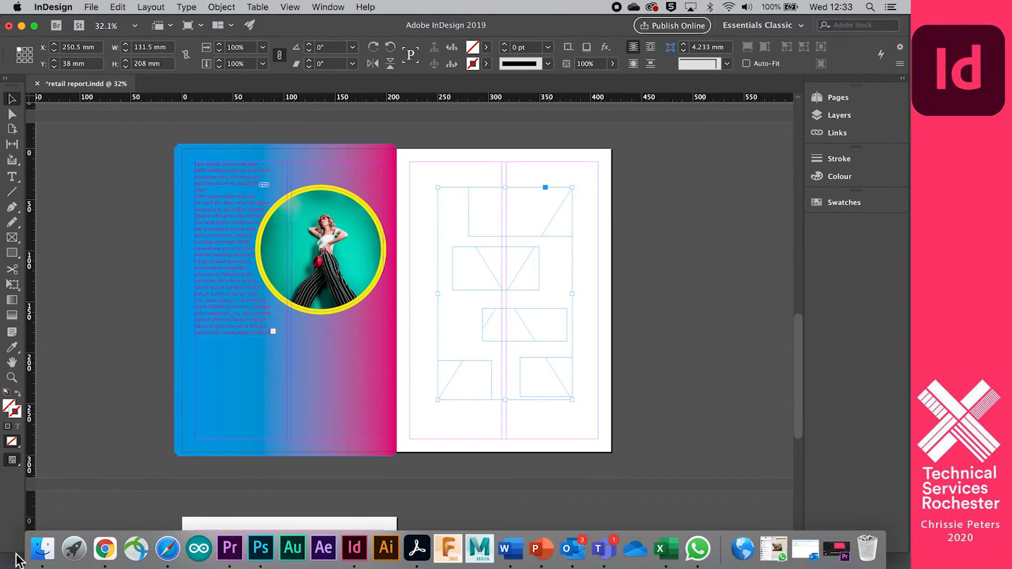
- Switch to Finder and open the "Indesign tutorial images" folder from OneDrive
left_click(43, 560)
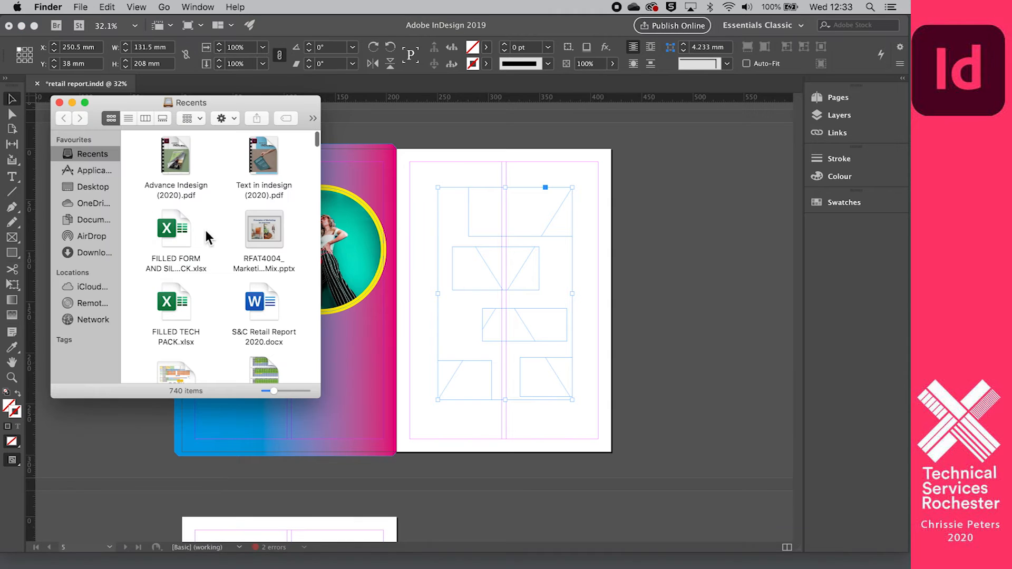
left_click(91, 204)
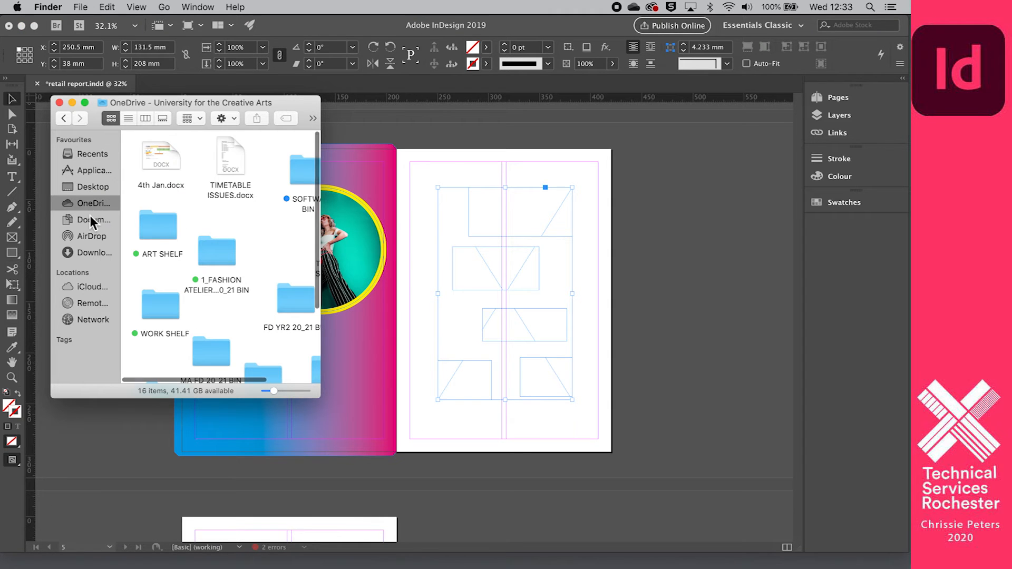
scroll(156, 238, "down", 5)
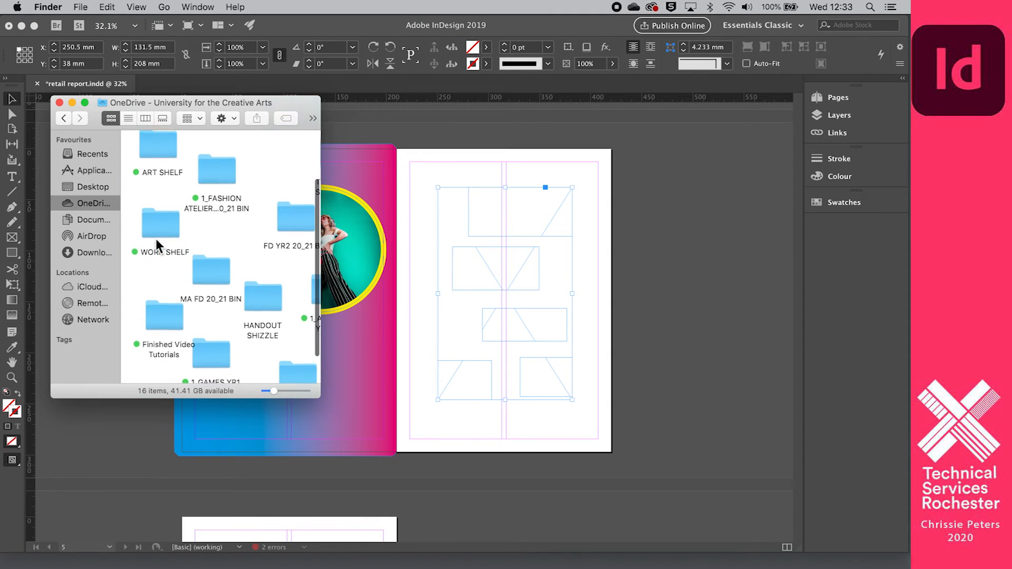
scroll(154, 237, "right", 3)
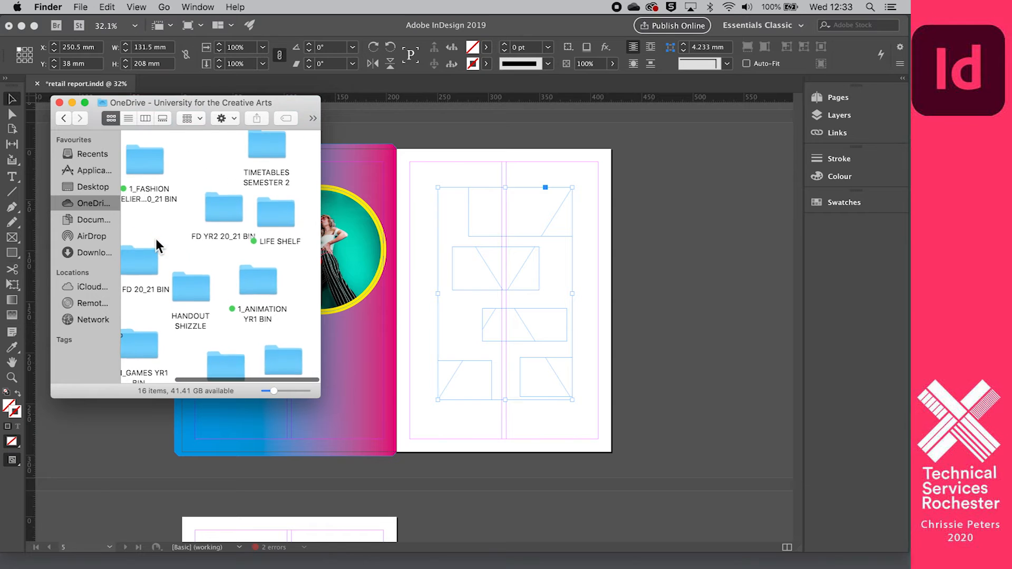
scroll(156, 238, "right", 3)
double_click(159, 160)
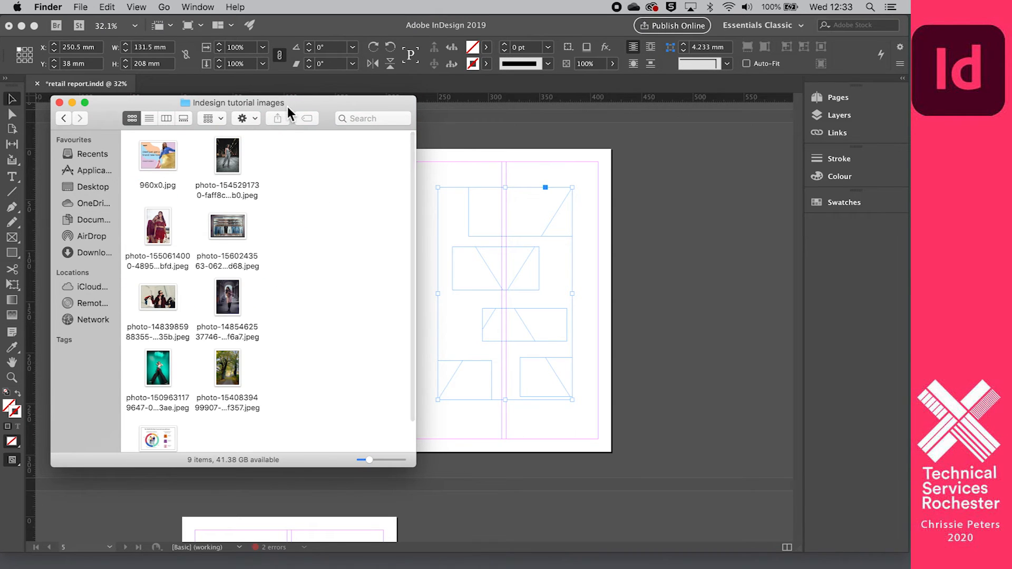
- Place the photo of the woman in striped trousers from the image folder into the compound frame on page 5
left_click_drag(290, 107, 242, 104)
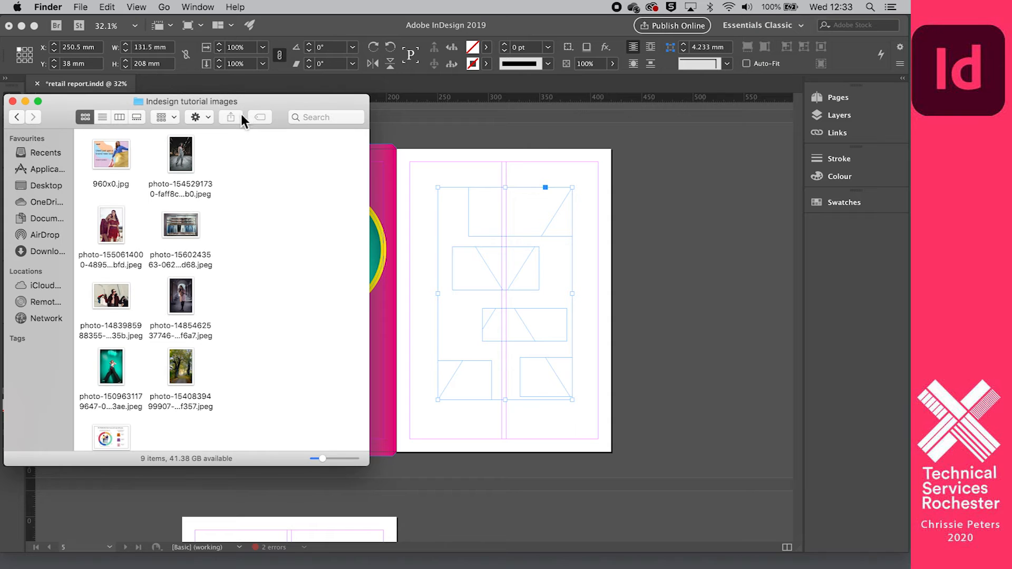
left_click_drag(110, 372, 514, 291)
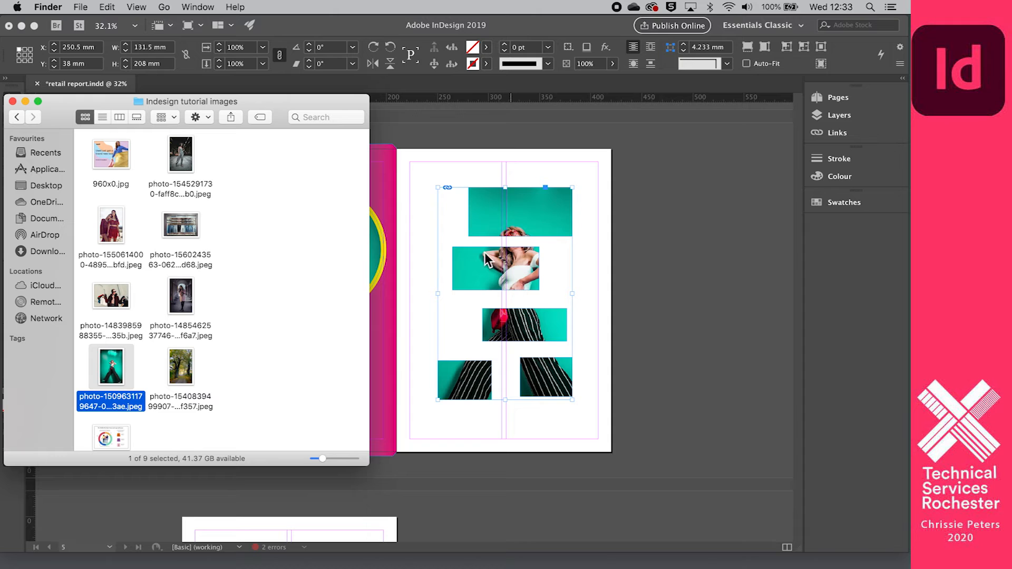
left_click(510, 282)
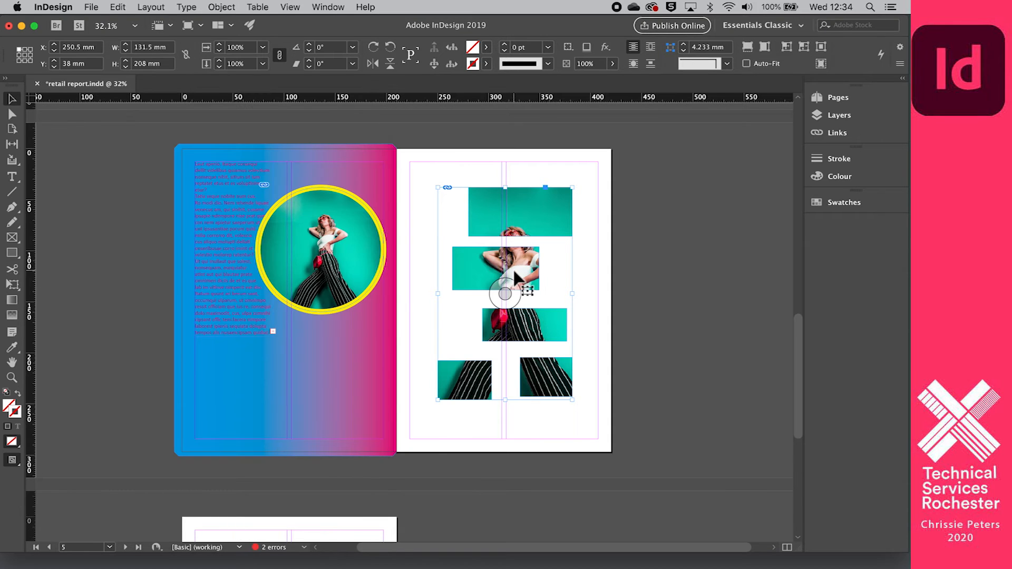
- Enlarge the photo inside the compound frame to about 328 × 456 mm so the face shows in the uppermost opening
left_click(505, 293)
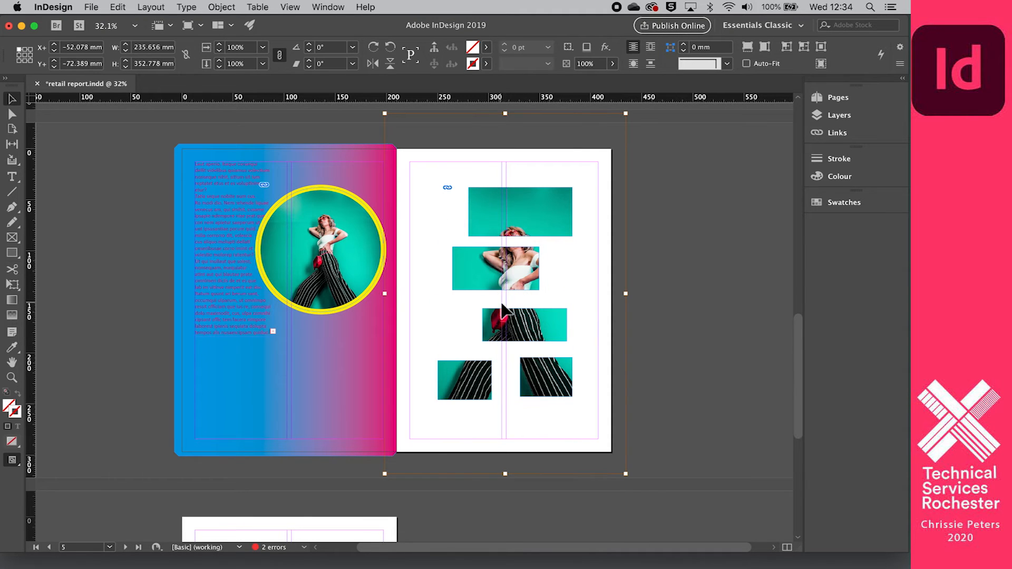
left_click_drag(626, 474, 661, 508)
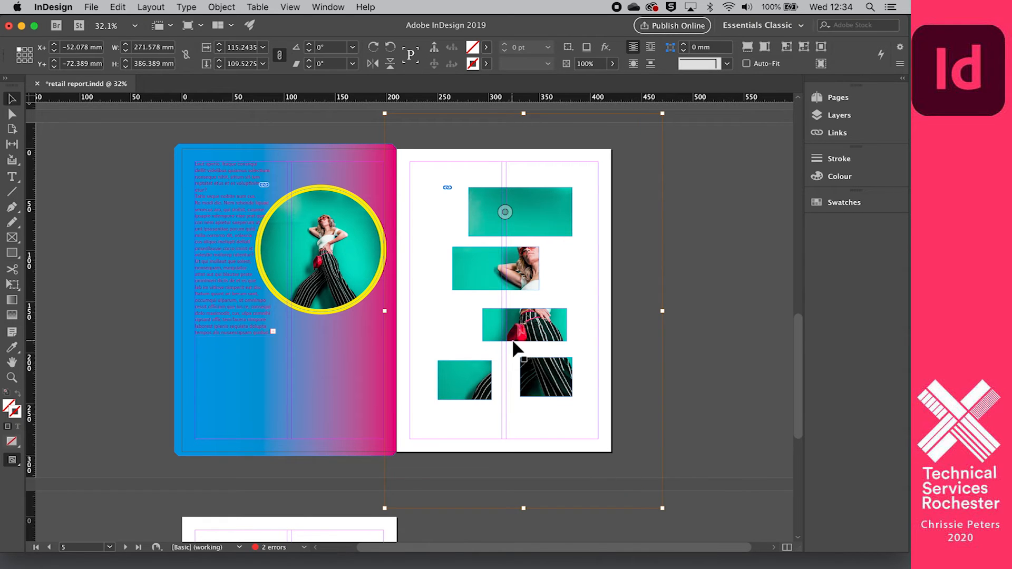
scroll(420, 194, "up", 2)
left_click_drag(393, 155, 352, 132)
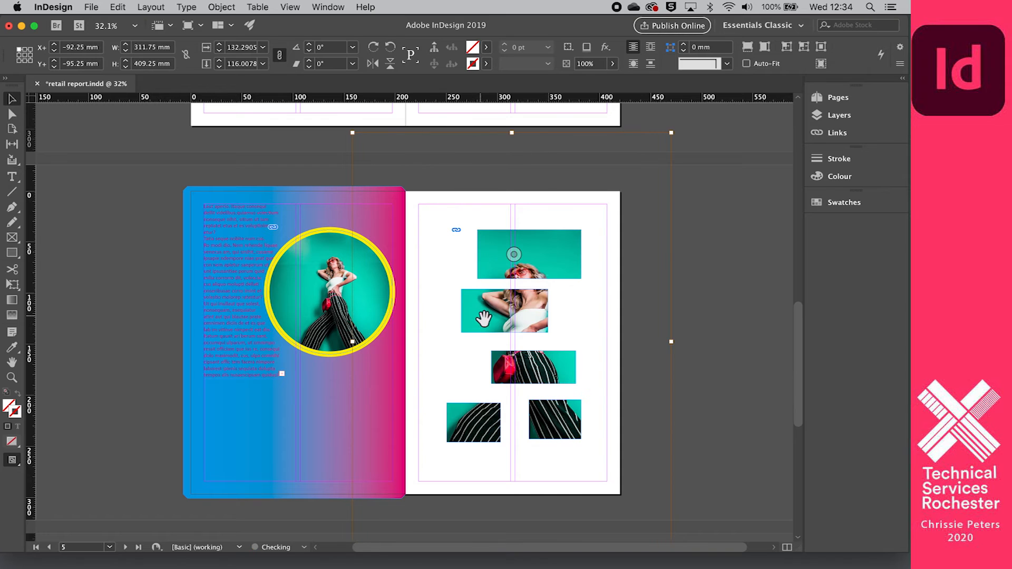
left_click_drag(353, 133, 337, 105)
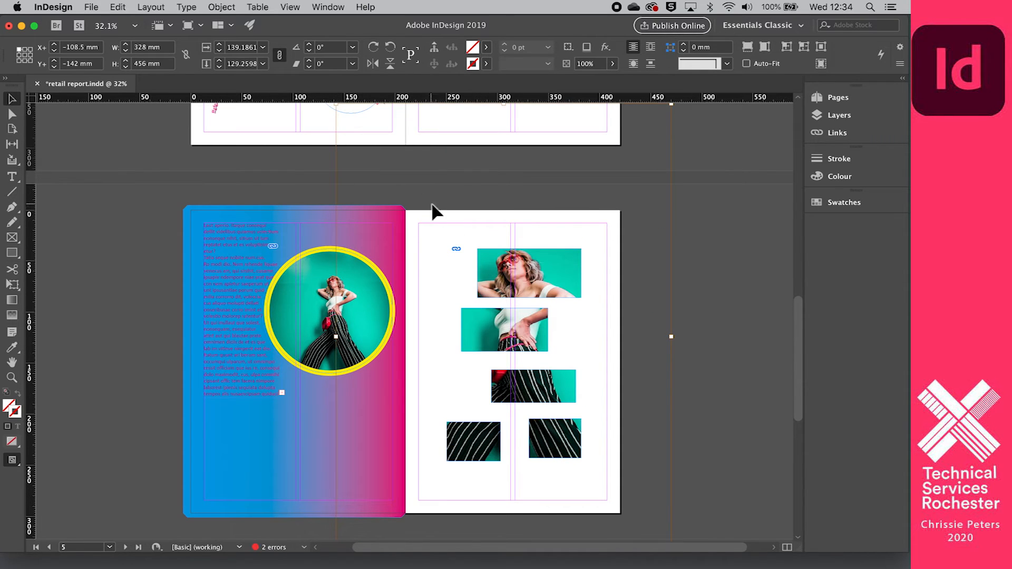
left_click(709, 265)
- Copy the text frame from page 4 and paste it onto page 5 over the upper photo pieces
scroll(710, 265, "down", 1)
key("super+minus")
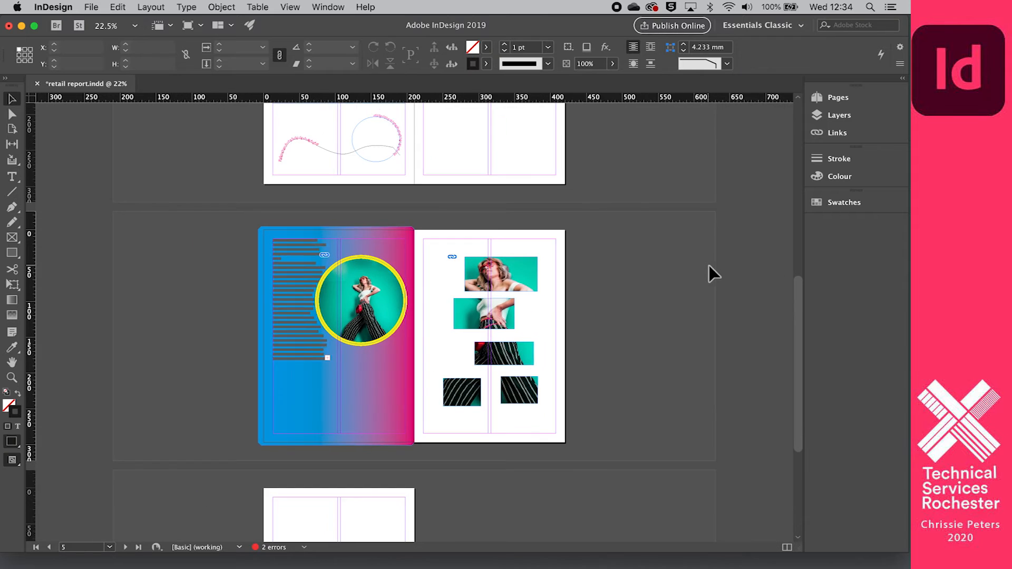
scroll(709, 265, "down", 3)
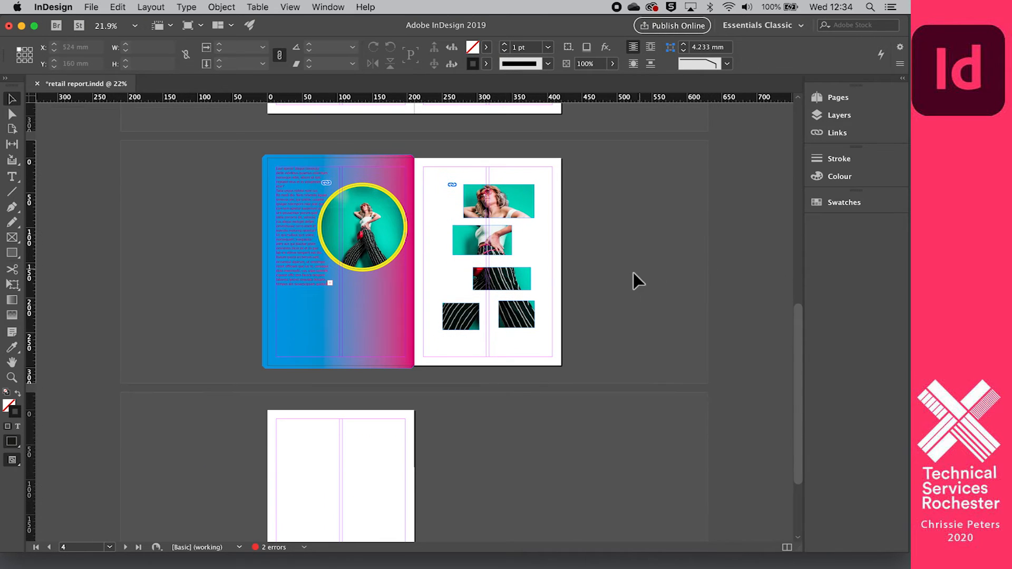
left_click(293, 244)
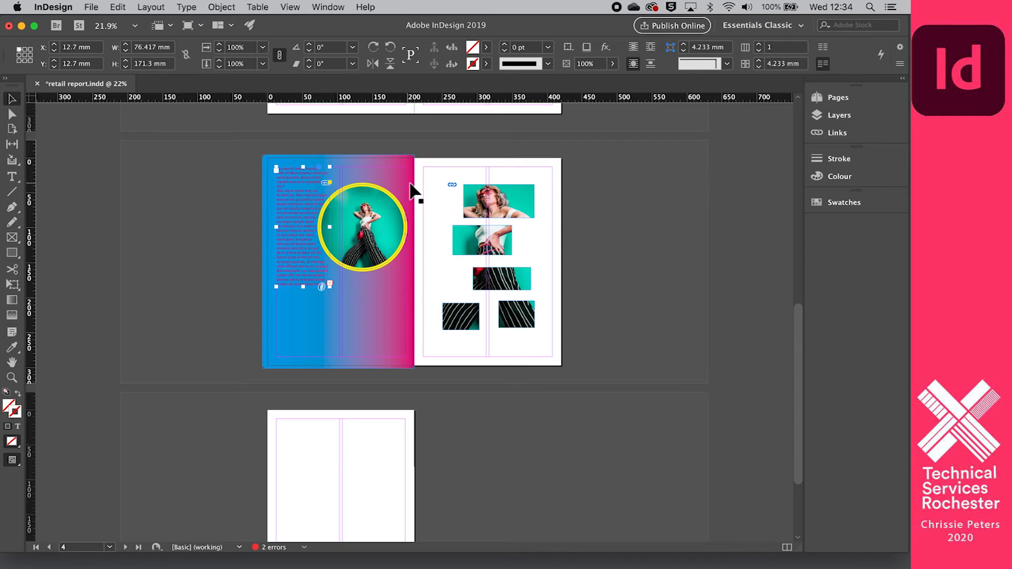
left_click(428, 170)
key("super+v")
left_click_drag(423, 205, 470, 192)
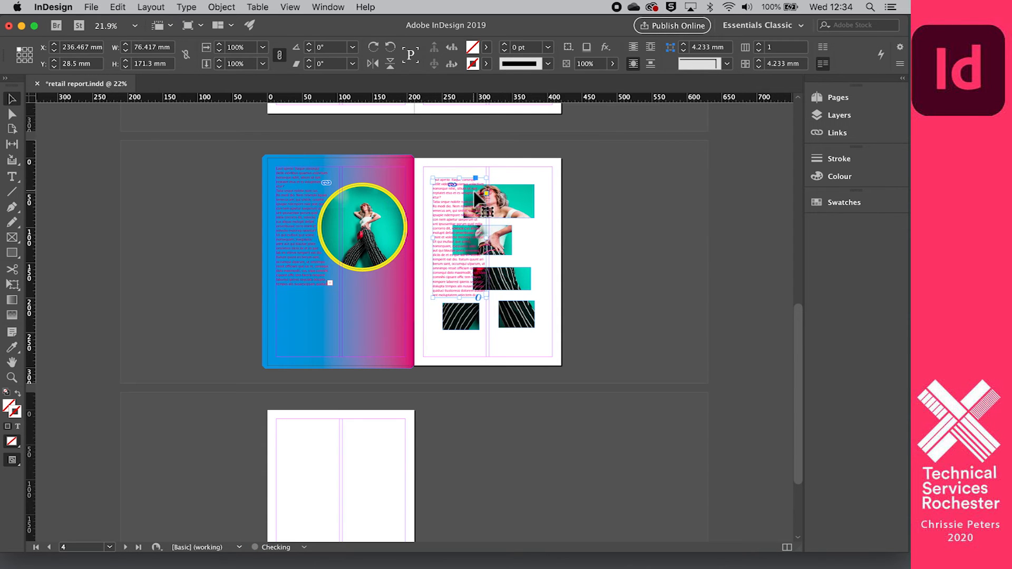
- Fit the pasted text frame to the page 5 margins at X 222.7 mm, Y 12.7 mm, widening it to 184.6 mm
scroll(480, 195, "up", 5)
scroll(480, 197, "up", 1)
scroll(605, 222, "right", 1)
left_click_drag(477, 241, 689, 255)
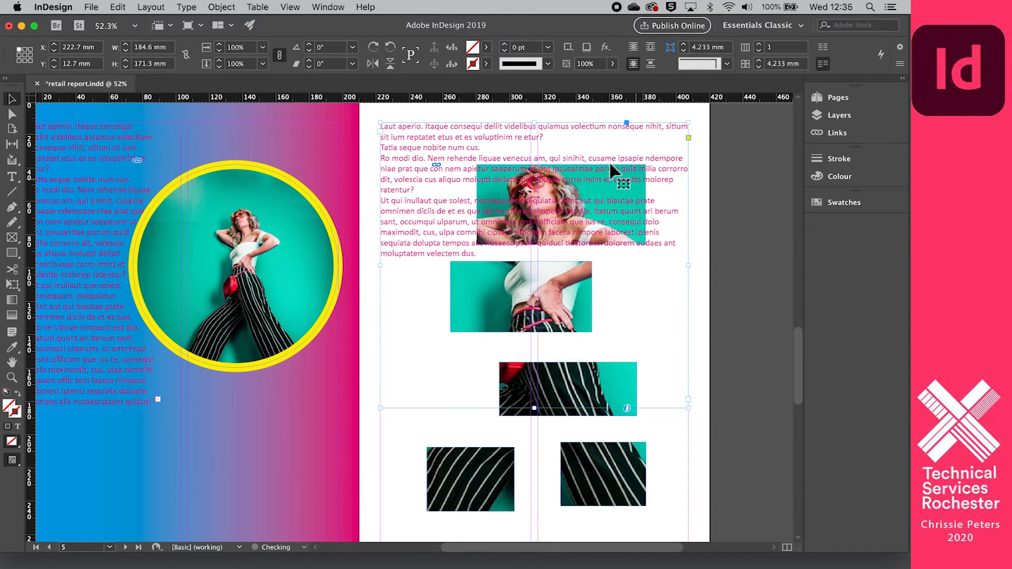
- Apply text wrap around the bounding box to the compound photo frame on page 5
left_click(623, 203)
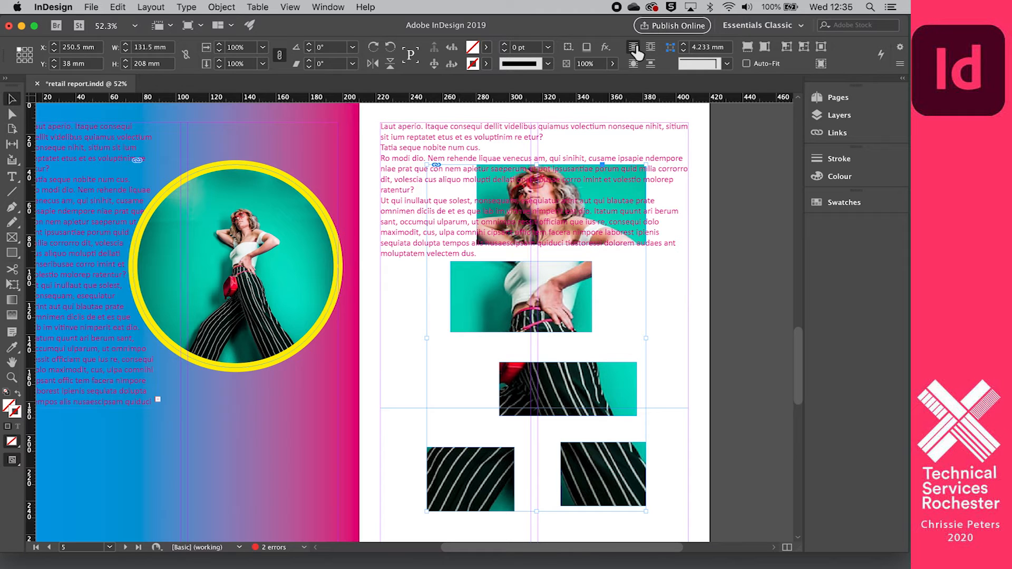
left_click(651, 47)
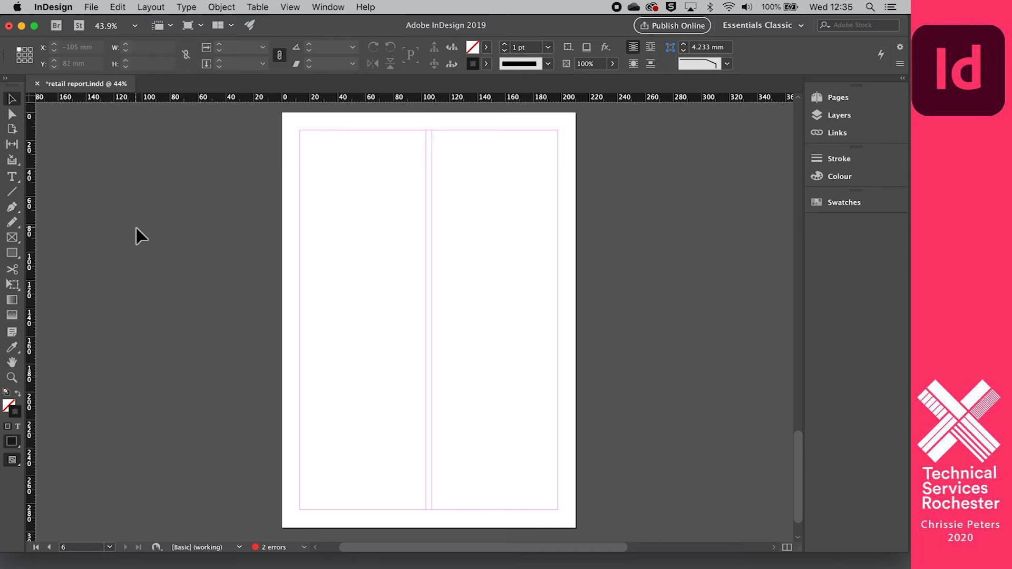
scroll(331, 266, "up", 1)
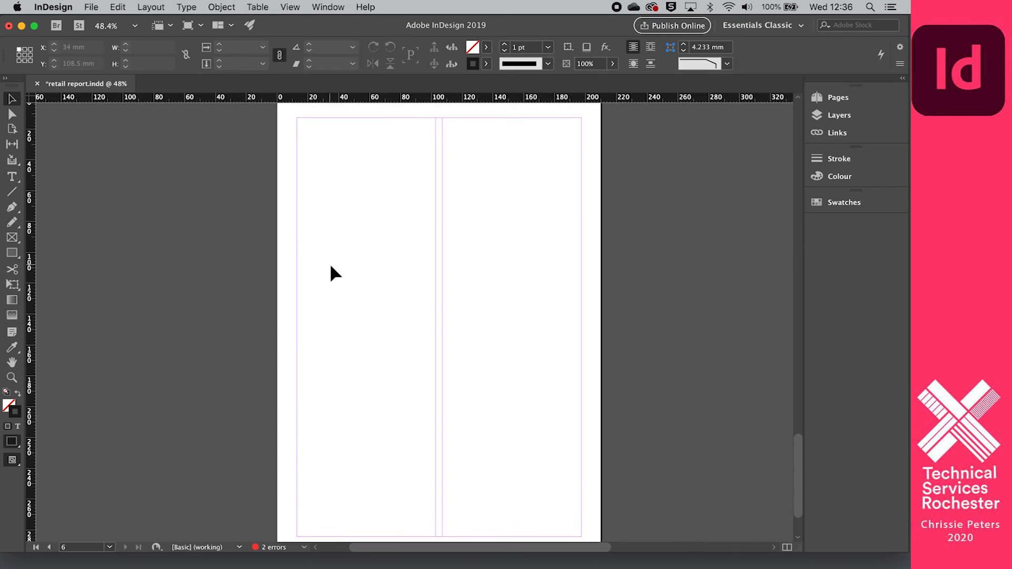
- Draw a rectangle about 90.2 × 10.5 mm across page 6's first column at X 12.7 mm, Y 27 mm
scroll(330, 266, "down", 1)
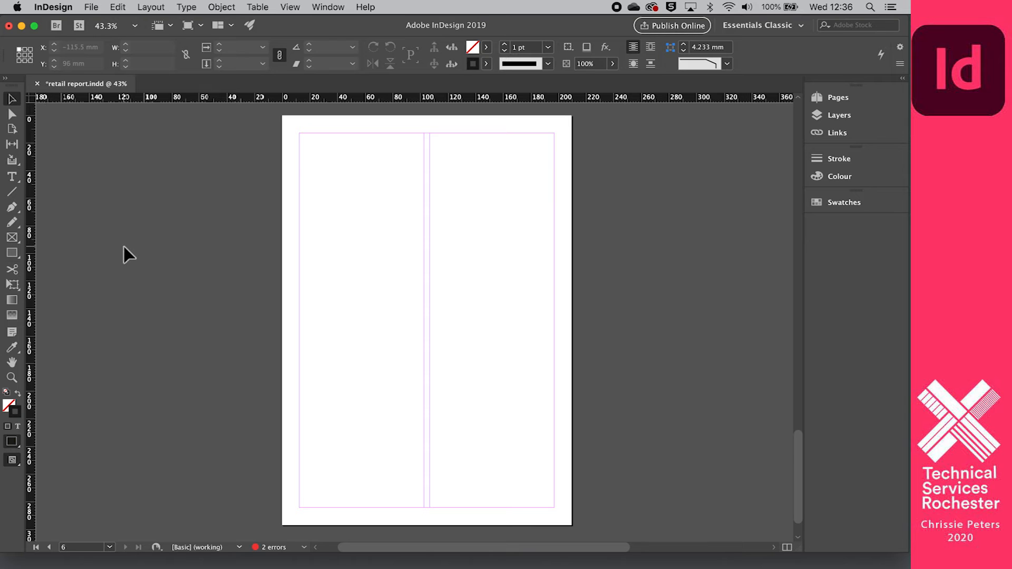
scroll(134, 239, "up", 1)
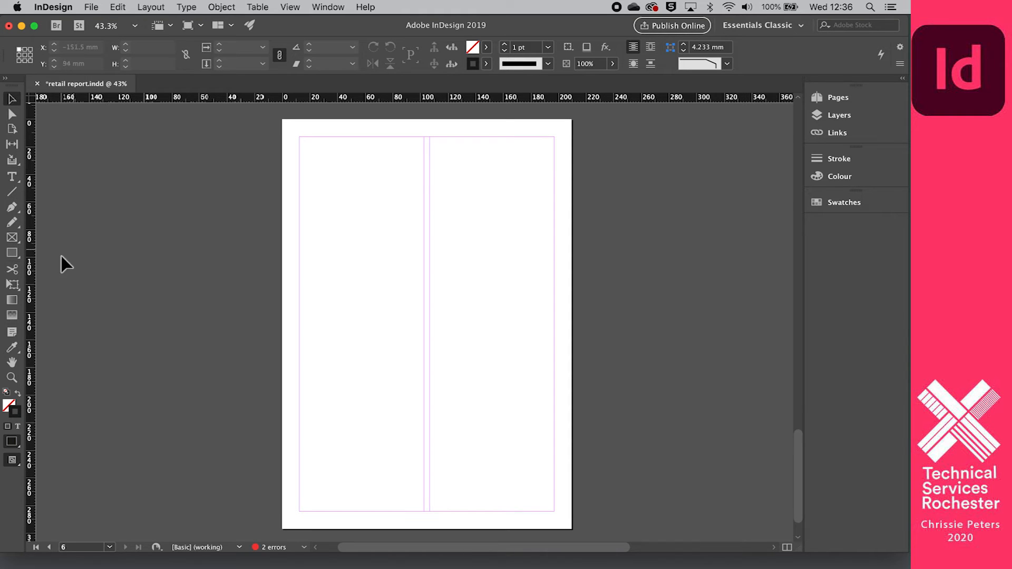
left_click(13, 254)
left_click_drag(299, 156, 423, 171)
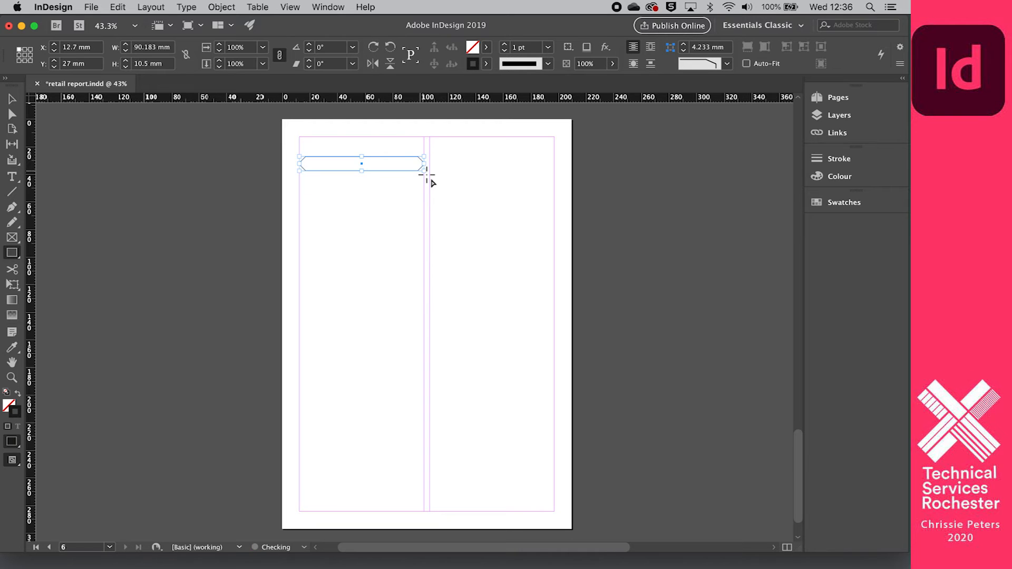
- Remove the bevelled corner effect from the new rectangle so its corners are square
scroll(430, 176, "up", 2)
left_click(728, 64)
left_click(724, 48)
left_click(12, 98)
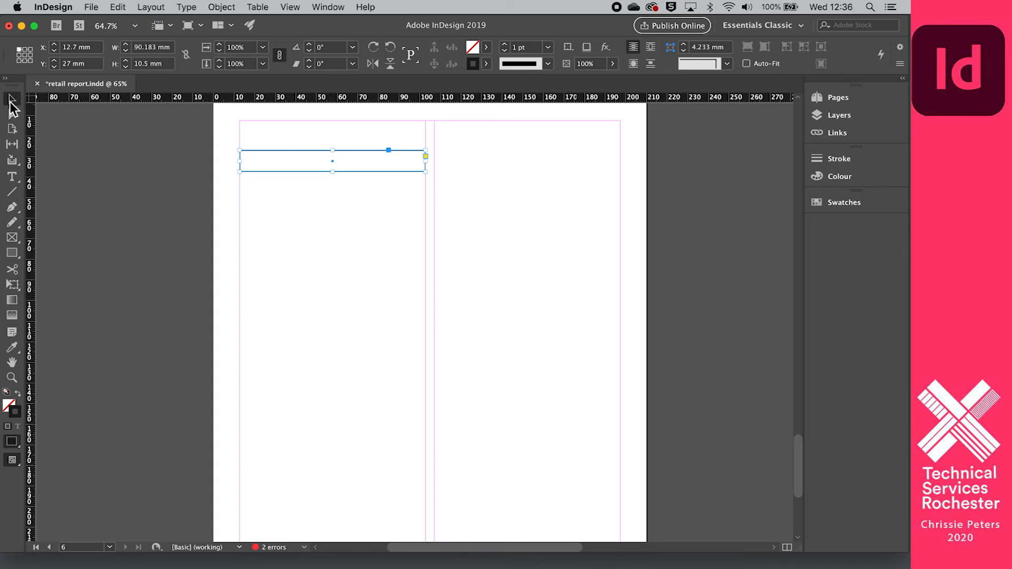
- Round all four corners of the rectangle to a radius of 4.4 mm using its live corner handles
scroll(423, 153, "up", 5)
left_click(428, 159)
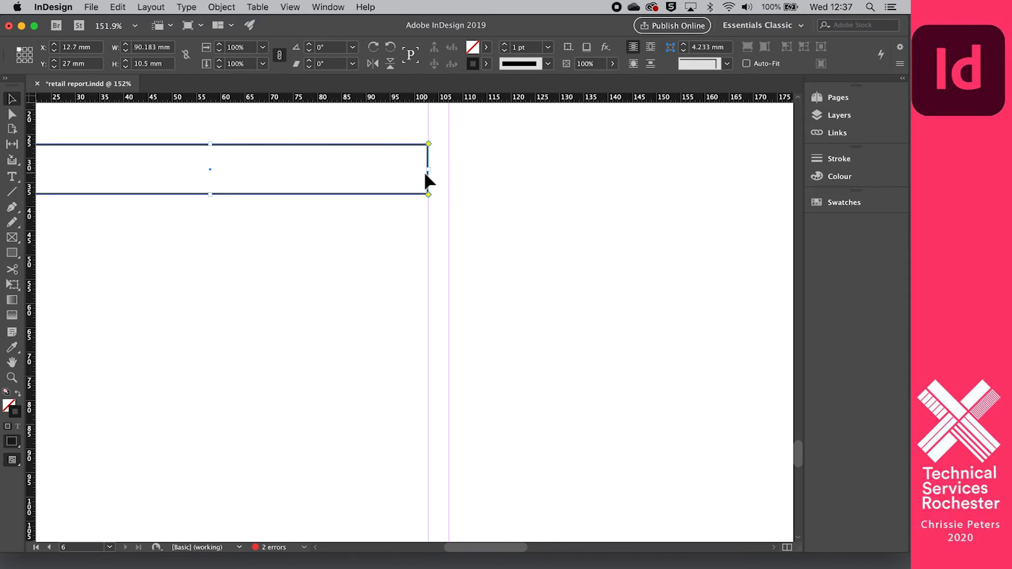
scroll(425, 174, "down", 2)
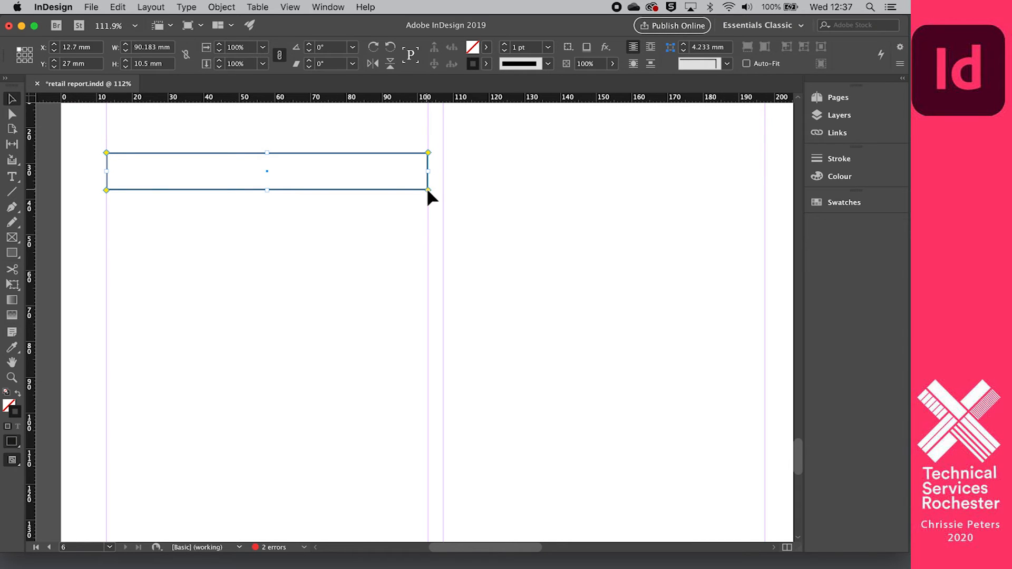
left_click_drag(427, 190, 409, 190)
scroll(409, 188, "left", 5)
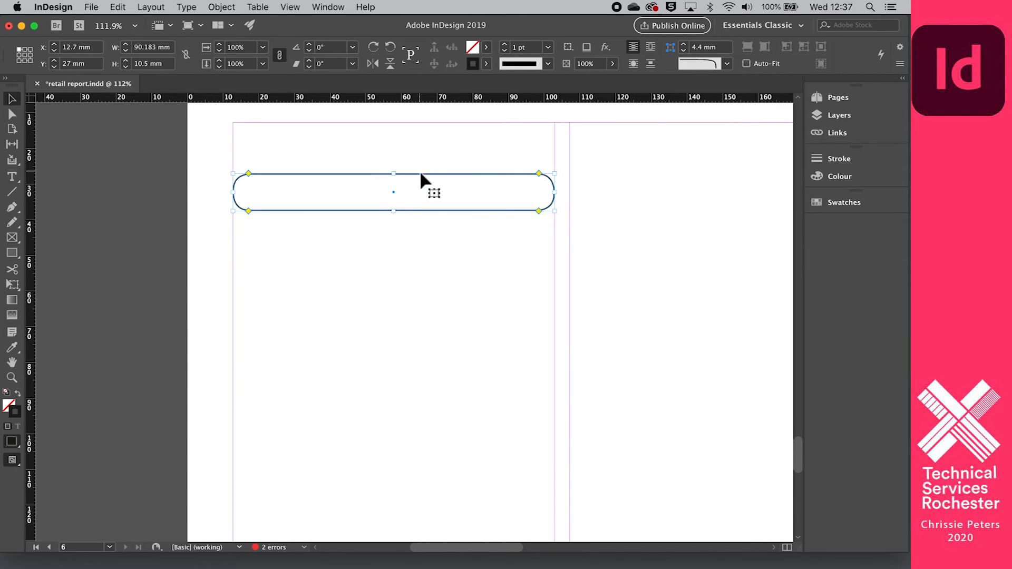
- Fill the rounded bar with [Black] and reduce its opacity to 44%
left_click(486, 49)
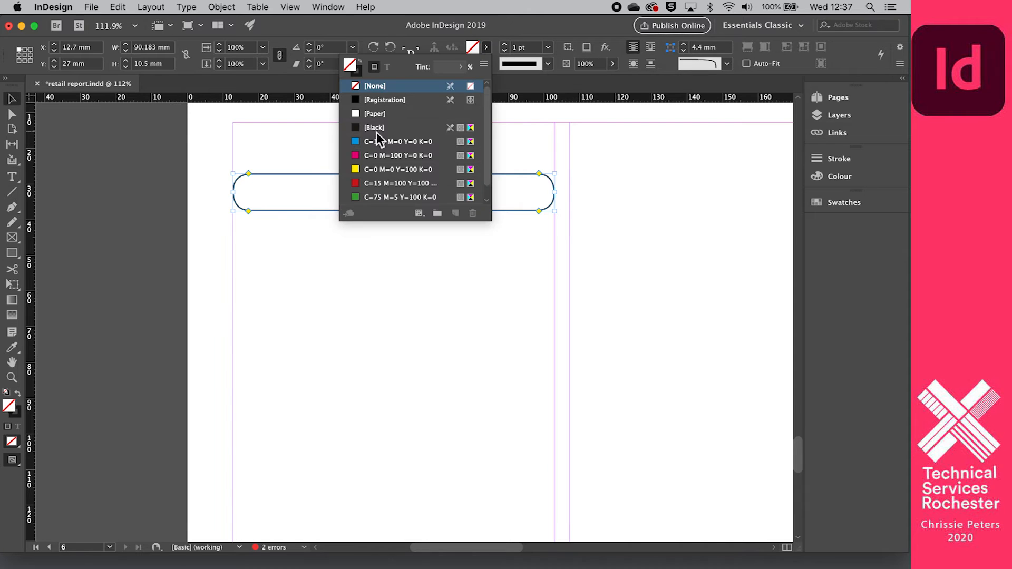
left_click(372, 128)
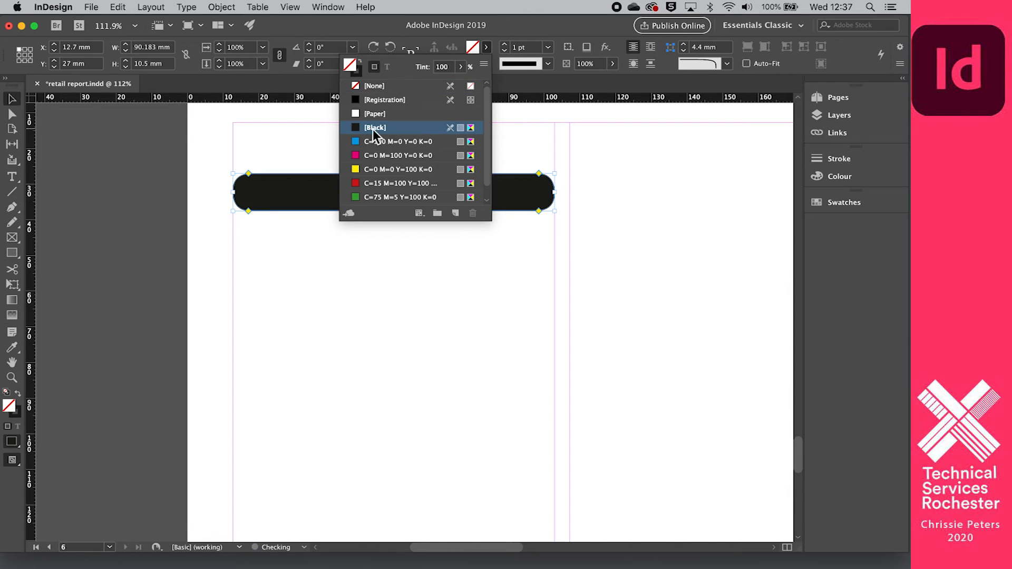
left_click(549, 24)
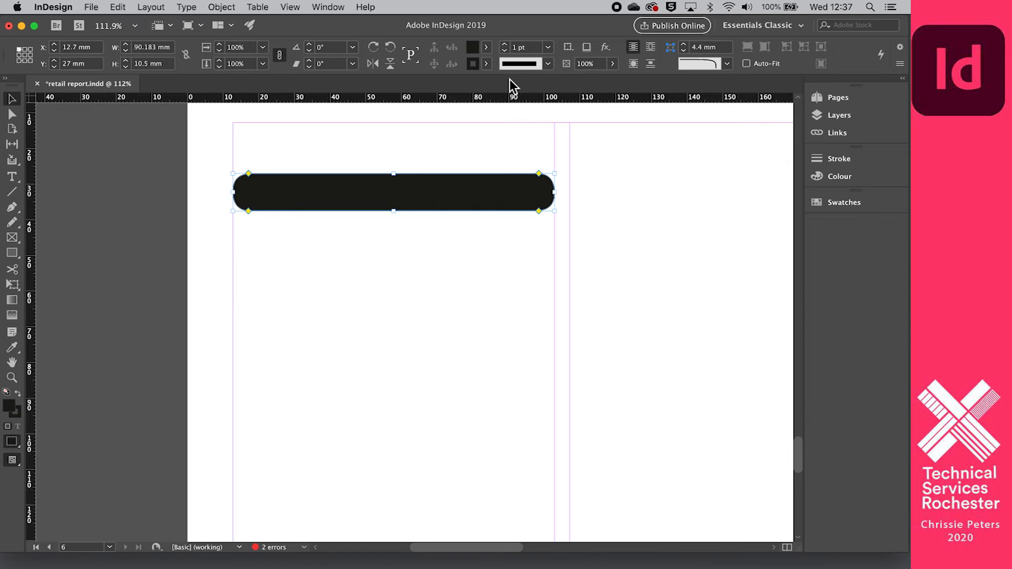
left_click(611, 63)
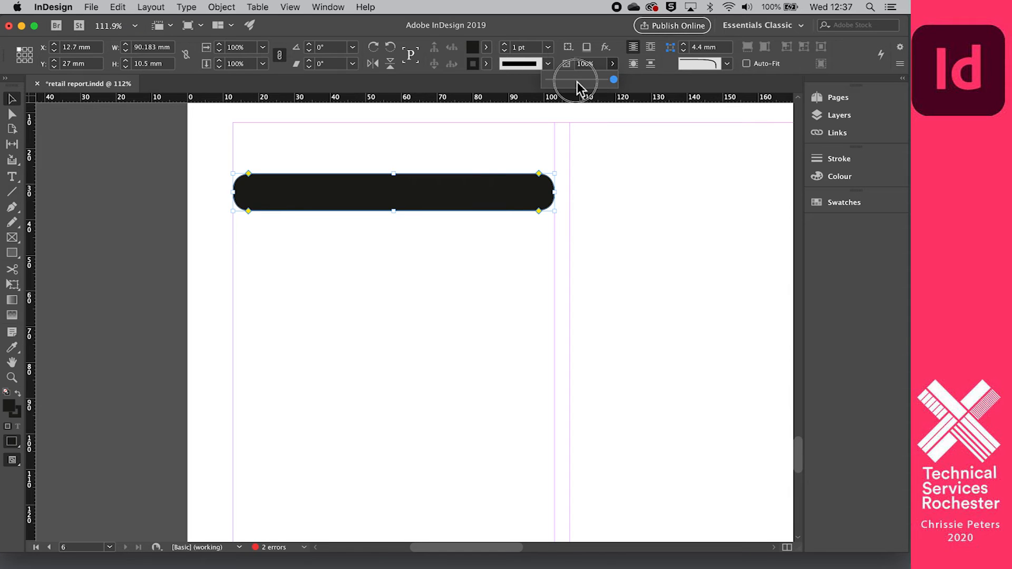
left_click(576, 80)
left_click(408, 195)
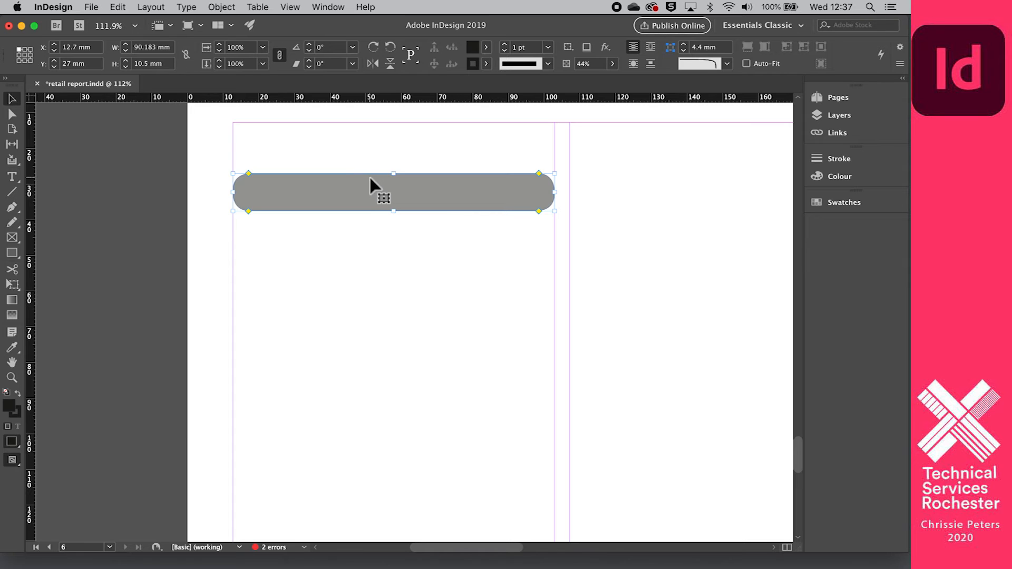
- Paste a copy of the bar exactly over the original and shorten it to about 70 mm, keeping the start edges aligned
key("super+v")
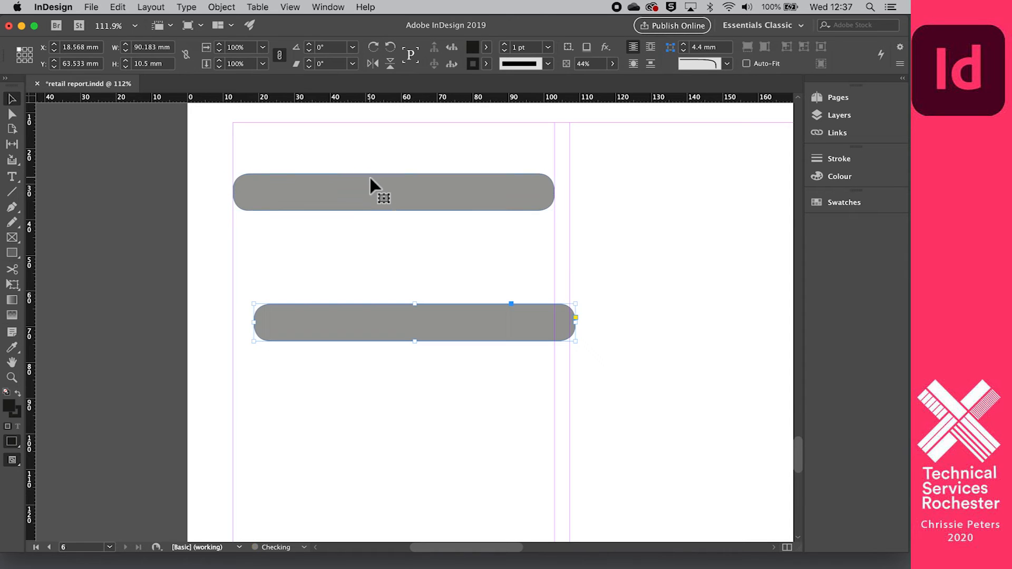
left_click_drag(396, 319, 375, 193)
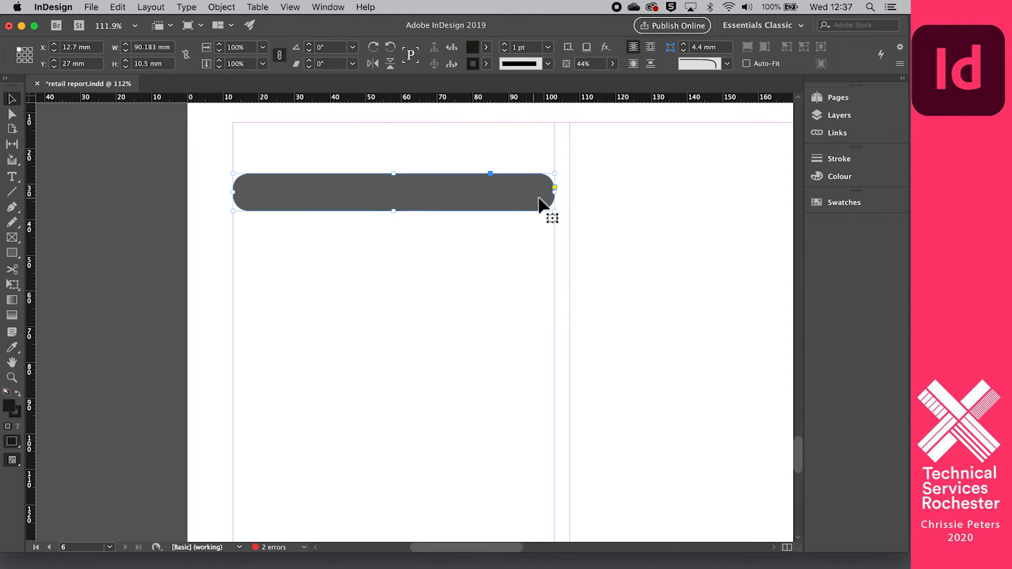
left_click_drag(556, 197, 484, 193)
left_click(390, 196)
left_click_drag(389, 196, 389, 196)
left_click(413, 250)
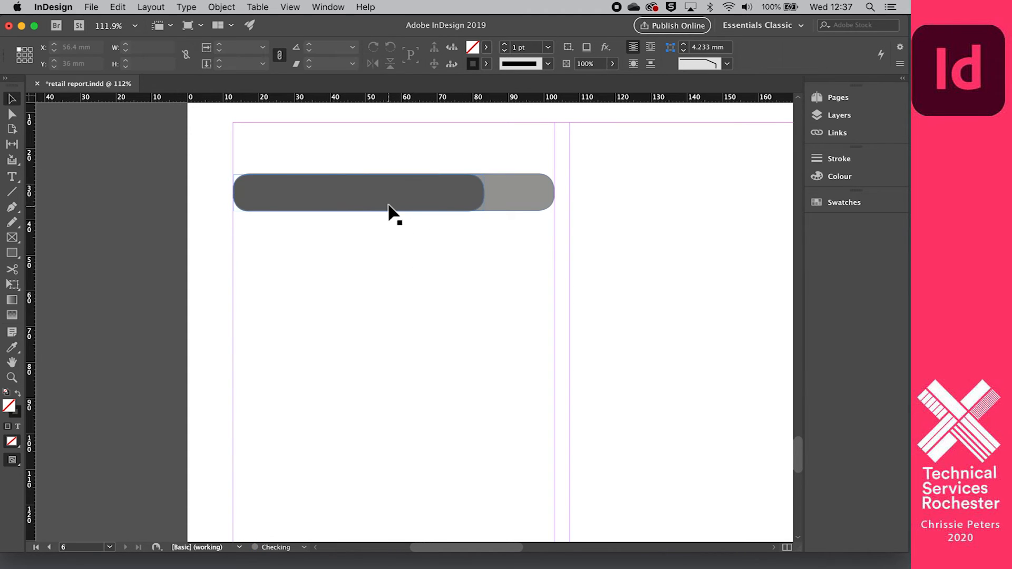
left_click(365, 198)
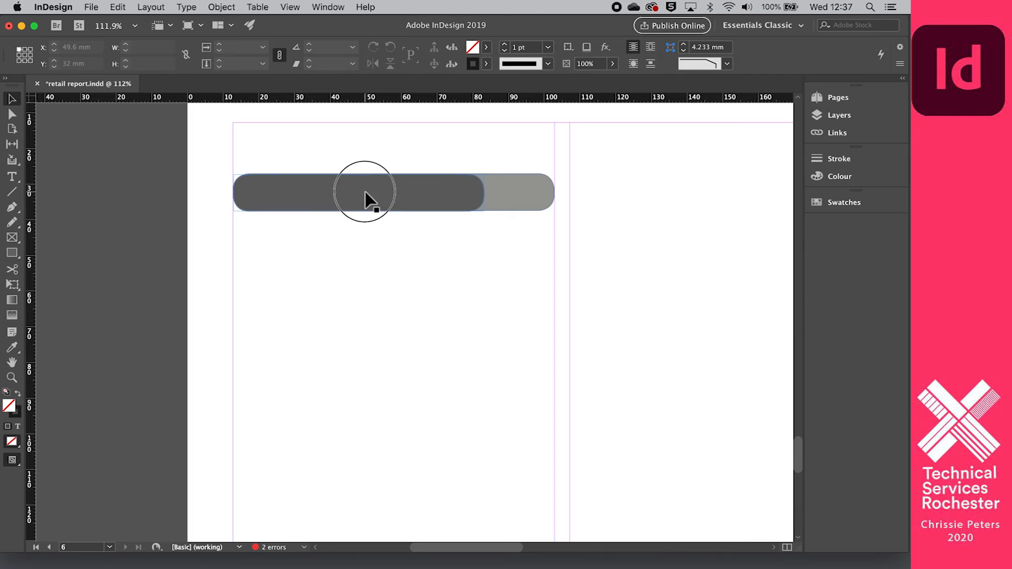
left_click(369, 268)
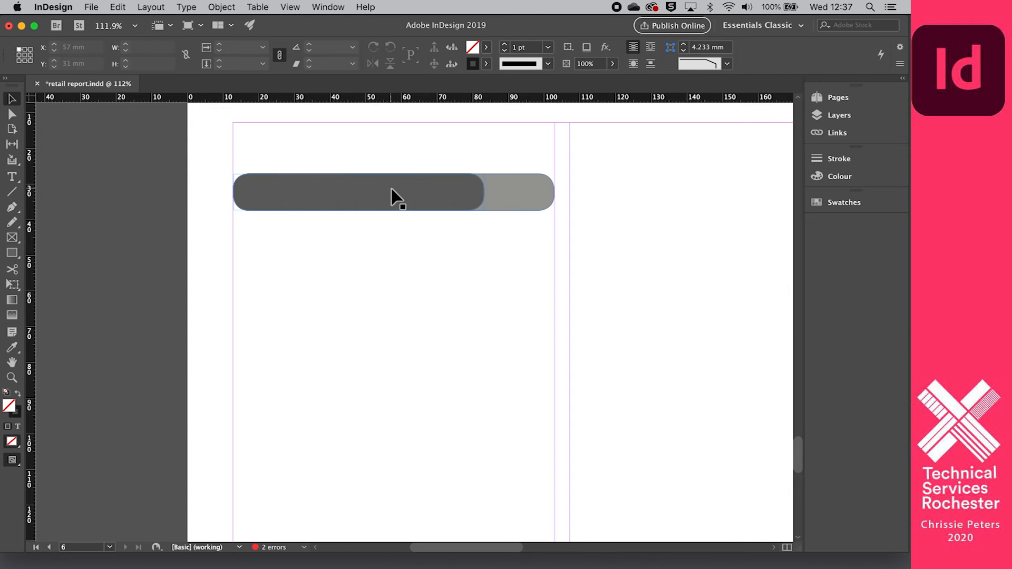
- Create a text frame about 36.6 × 10.25 mm in the second column beside the bar and enter 2020
scroll(526, 224, "down", 2, "alt")
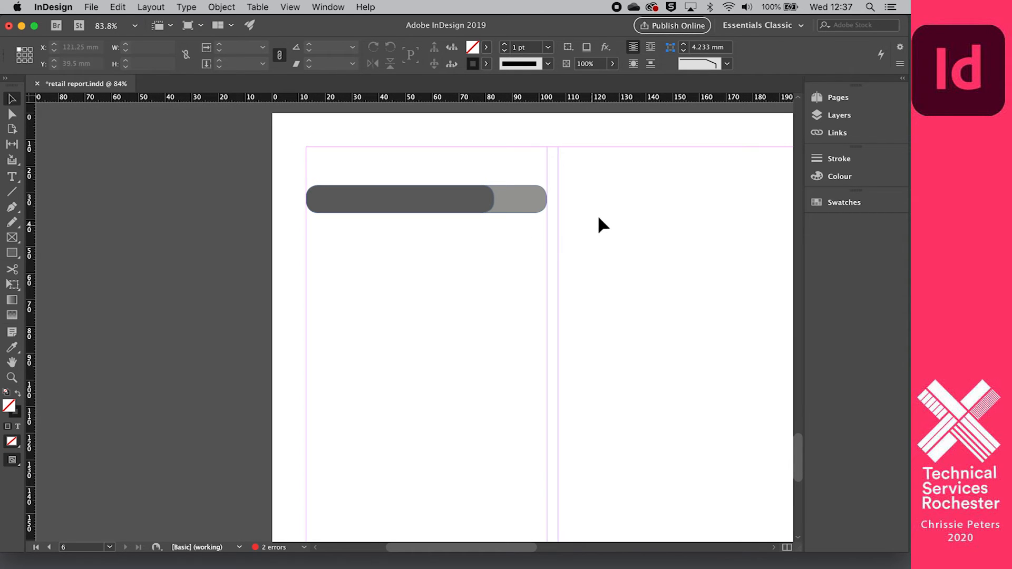
left_click(13, 178)
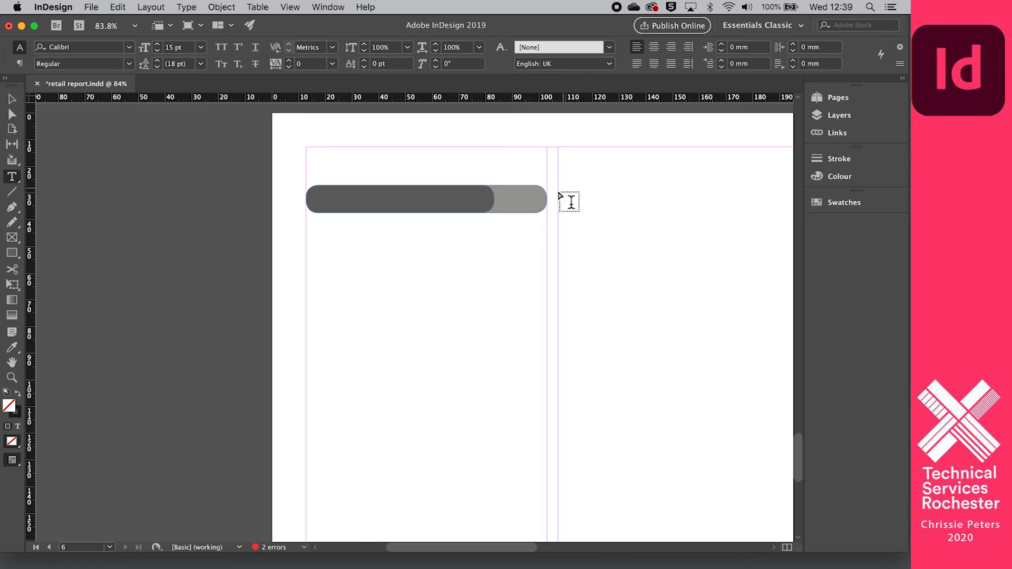
left_click_drag(558, 185, 656, 212)
left_click(571, 195)
type("2020")
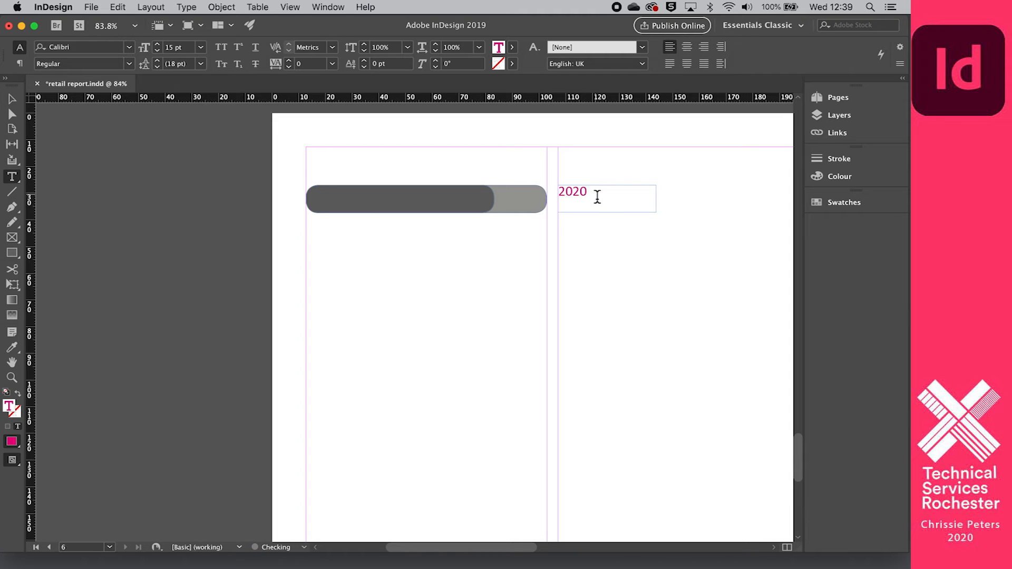
- Format the 2020 text as 23 pt Arial Black
double_click(593, 194)
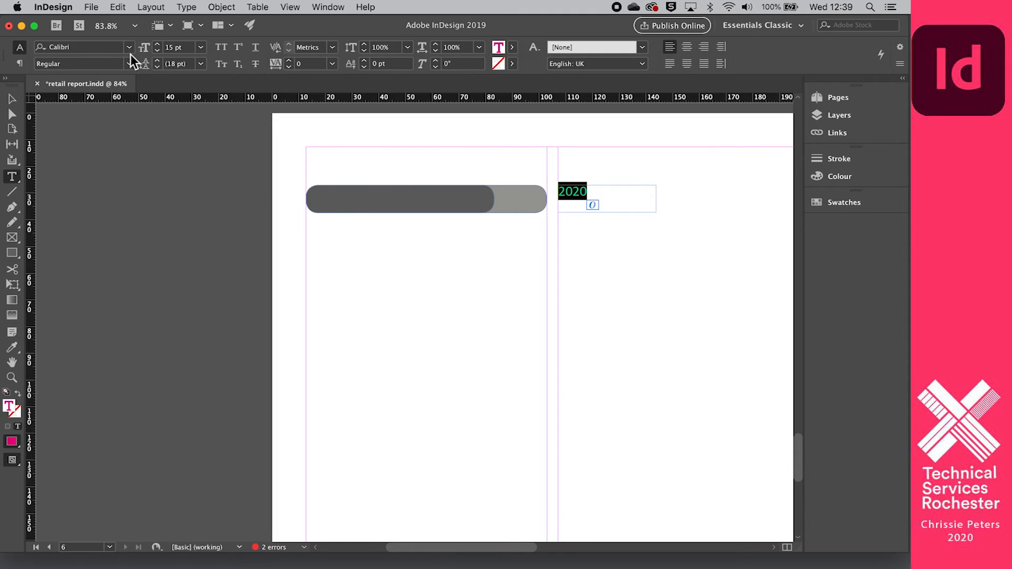
left_click(157, 45)
left_click(157, 45)
left_click(157, 45)
left_click(157, 45)
left_click(157, 46)
left_click(157, 45)
left_click(157, 45)
left_click(157, 45)
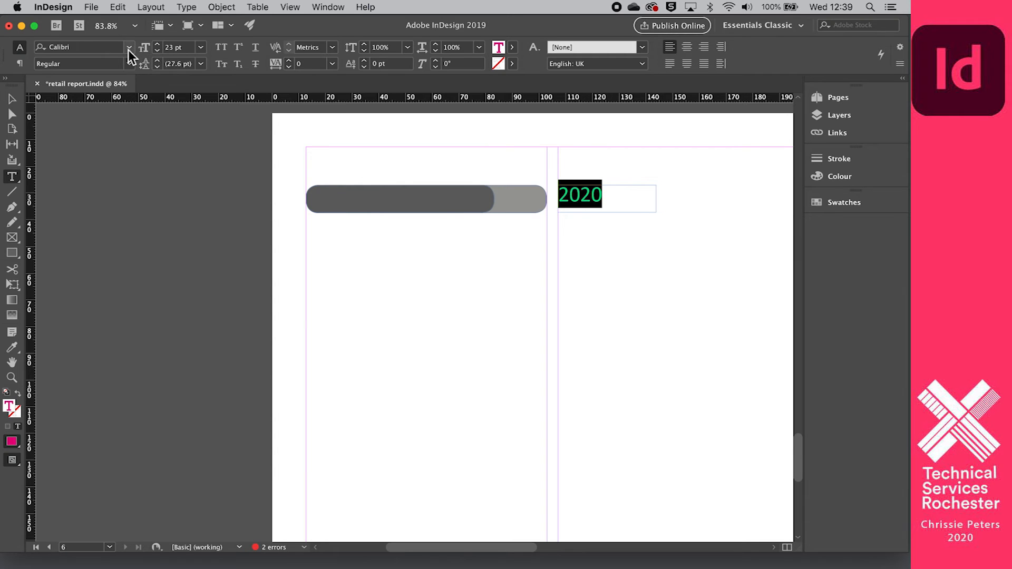
left_click(129, 48)
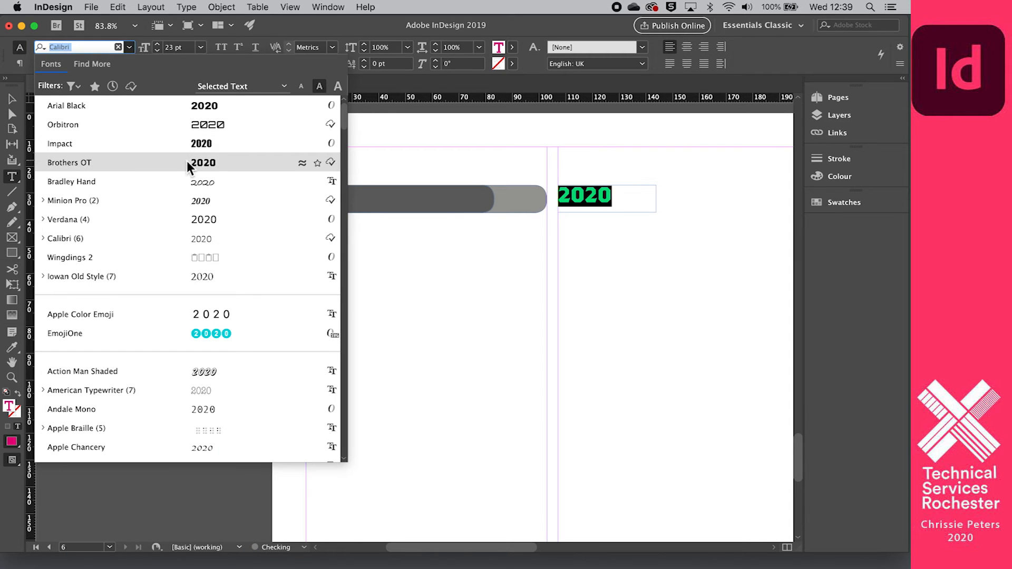
left_click(190, 107)
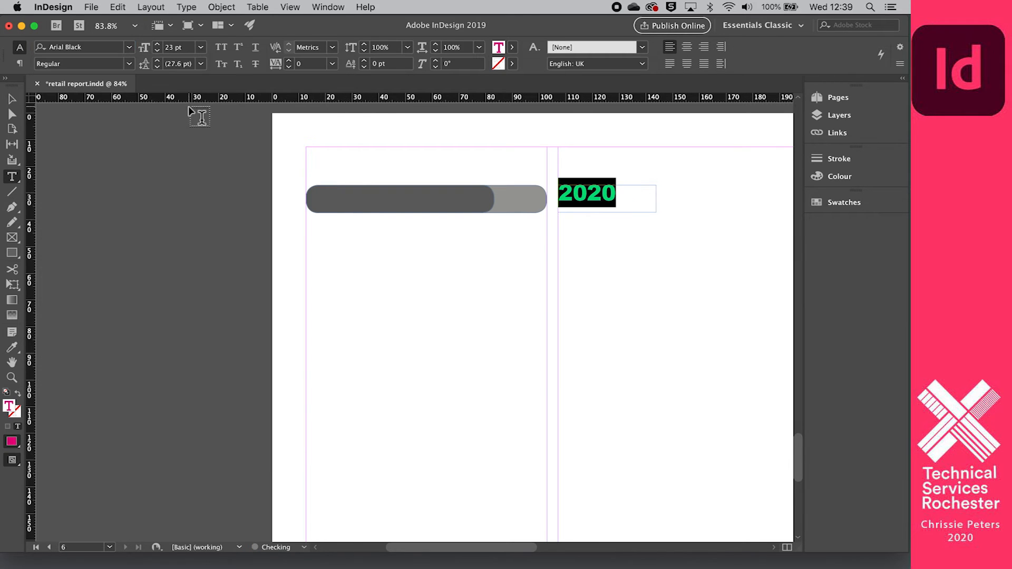
- Reduce the 2020 text frame's height to fit its text and centre it vertically beside the bar
left_click(12, 99)
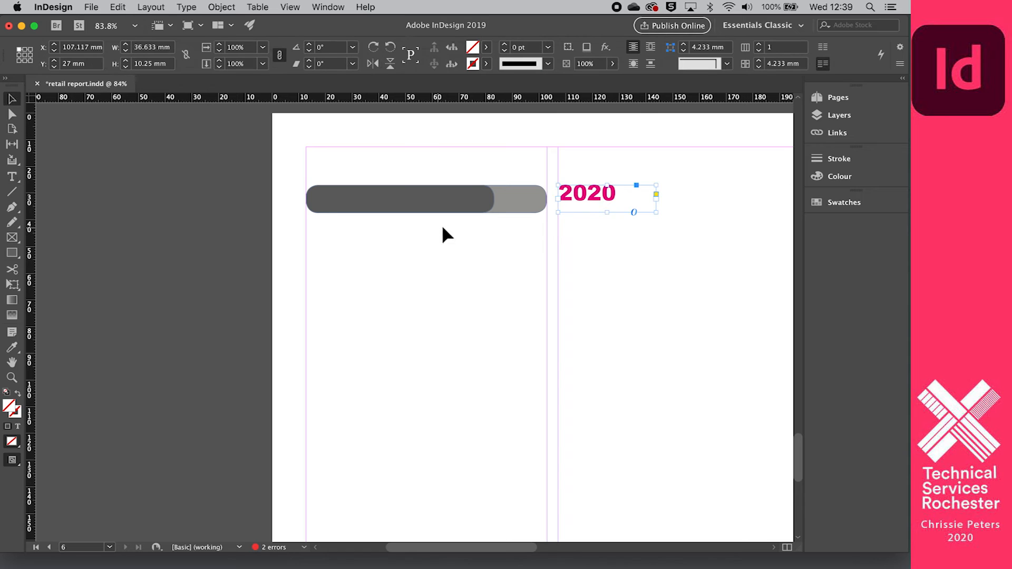
left_click(569, 195)
mouse_move(569, 195)
left_mouse_down()
mouse_move(571, 203)
mouse_move(545, 189)
mouse_move(568, 197)
left_mouse_up()
left_click(574, 227)
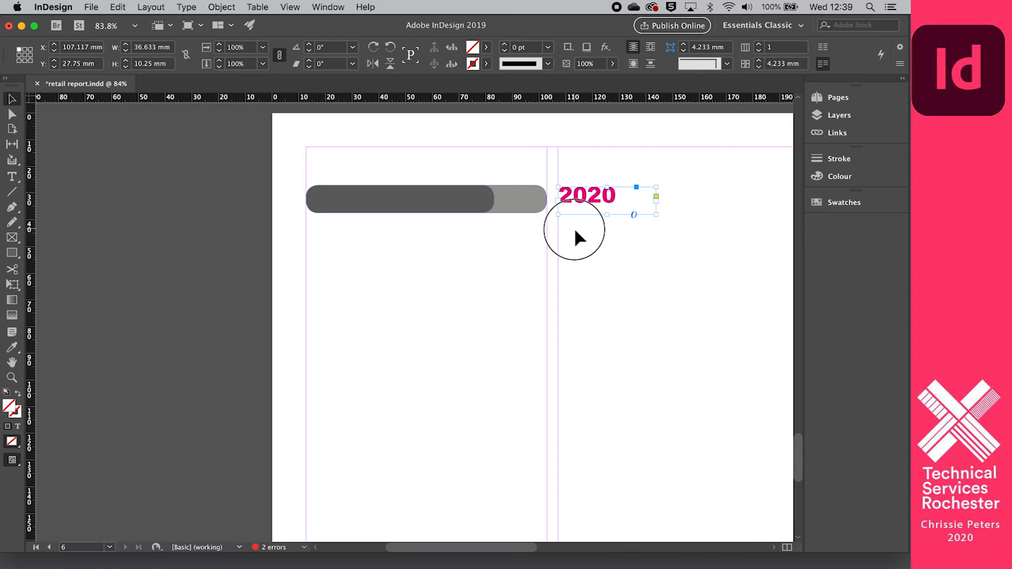
left_click(580, 205)
left_click_drag(608, 211, 580, 198)
left_click(426, 244)
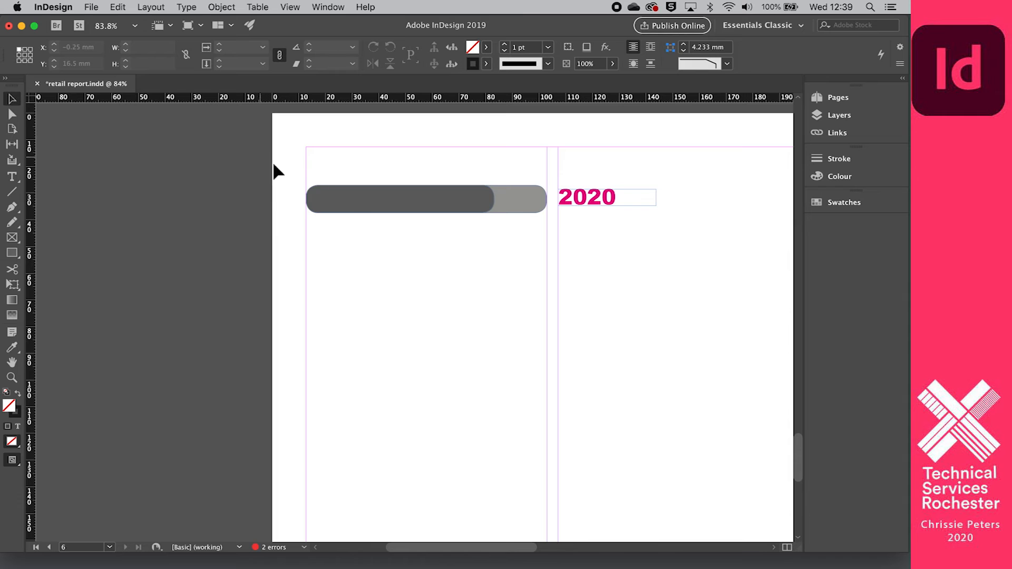
- Duplicate both bars and the 2020 label directly below the originals at X 12.7 mm, Y 41.75 mm
left_click_drag(280, 163, 670, 226)
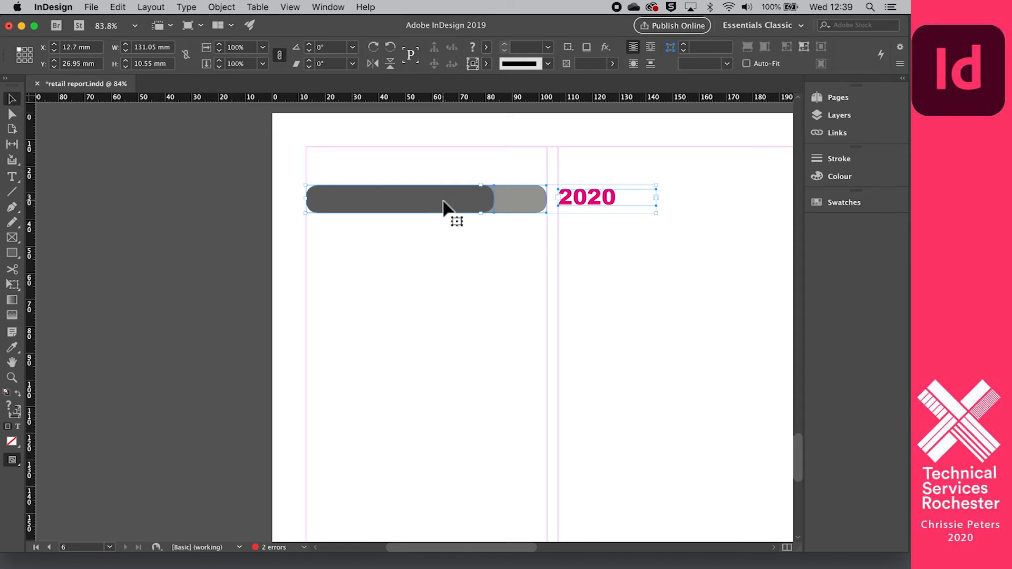
left_click_drag(444, 201, 447, 236)
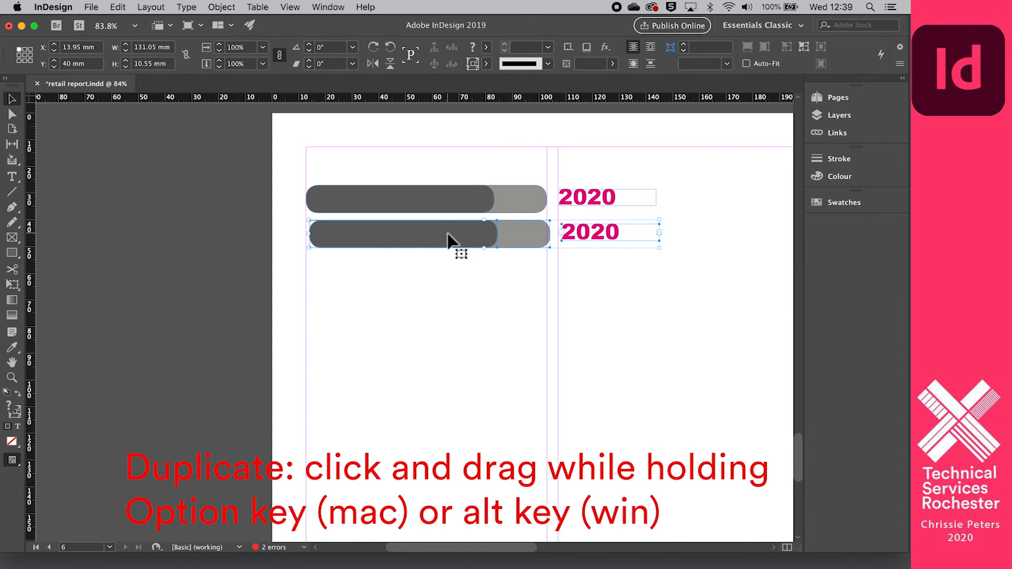
key("super+z")
left_click_drag(445, 200, 448, 240)
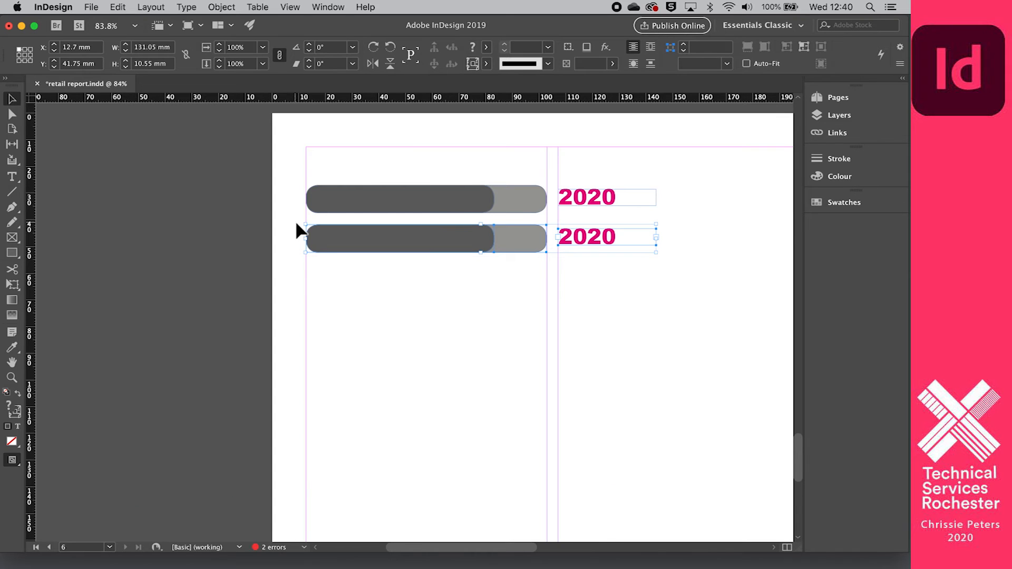
- Step and Repeat the duplicated row with a count of 3, vertical offset 14.8 mm and horizontal offset 0 mm
left_click(118, 8)
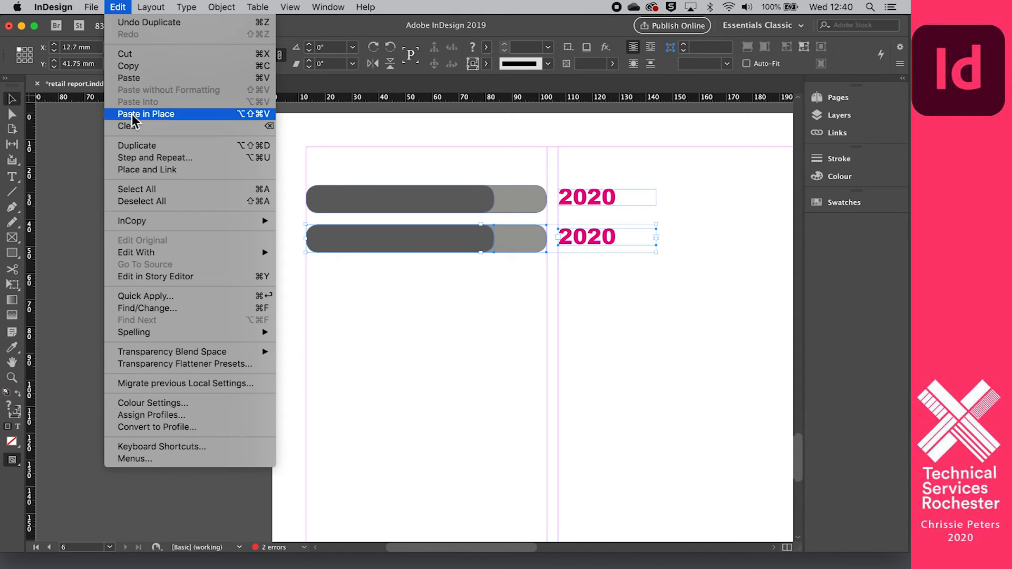
left_click(159, 163)
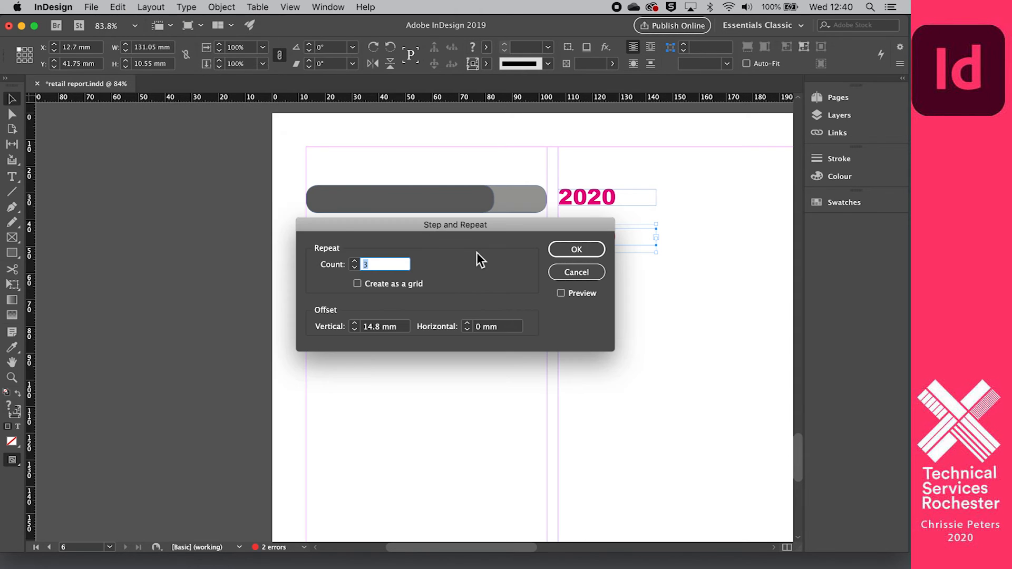
left_click_drag(370, 226, 682, 244)
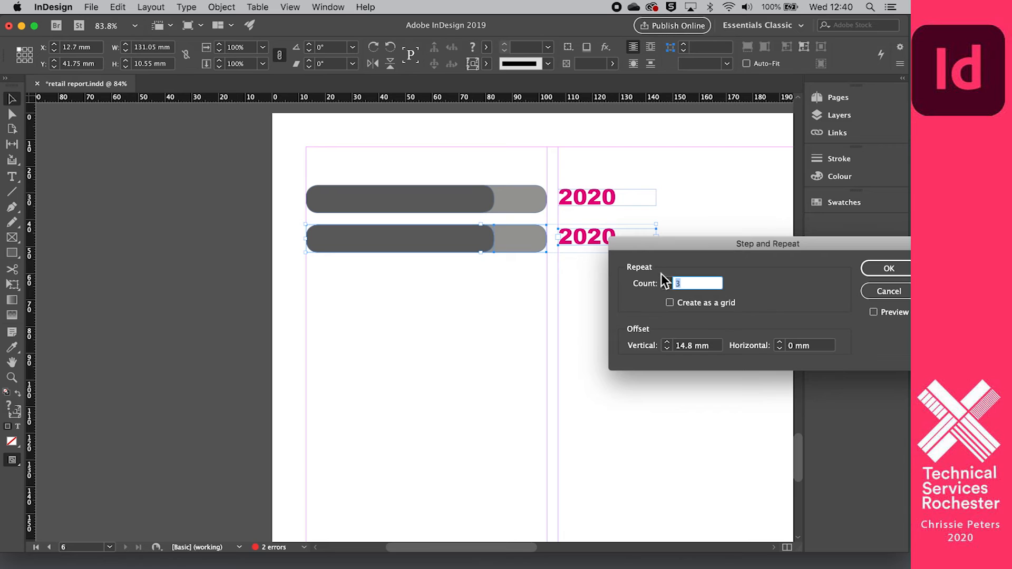
left_click(880, 269)
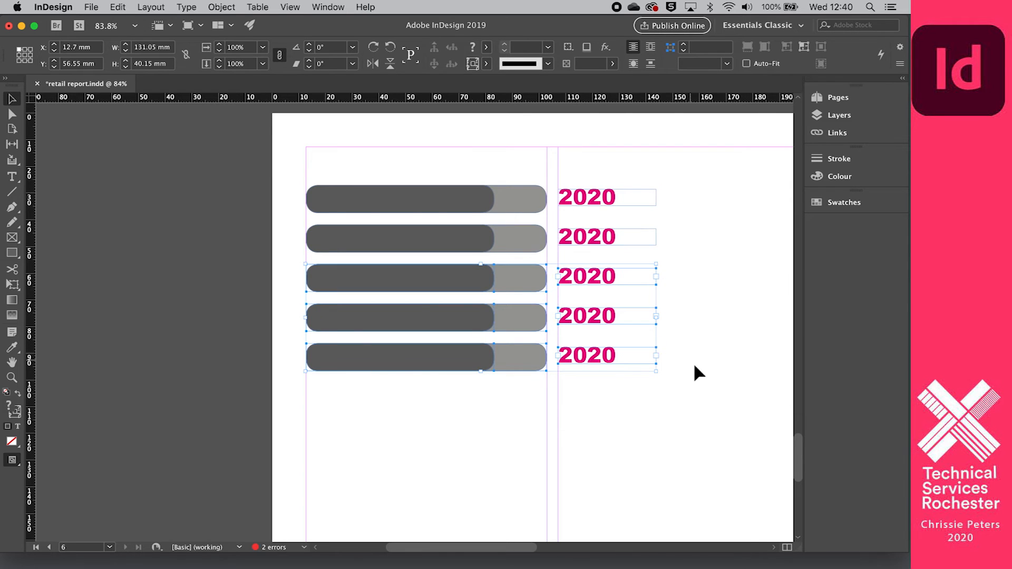
left_click(627, 396)
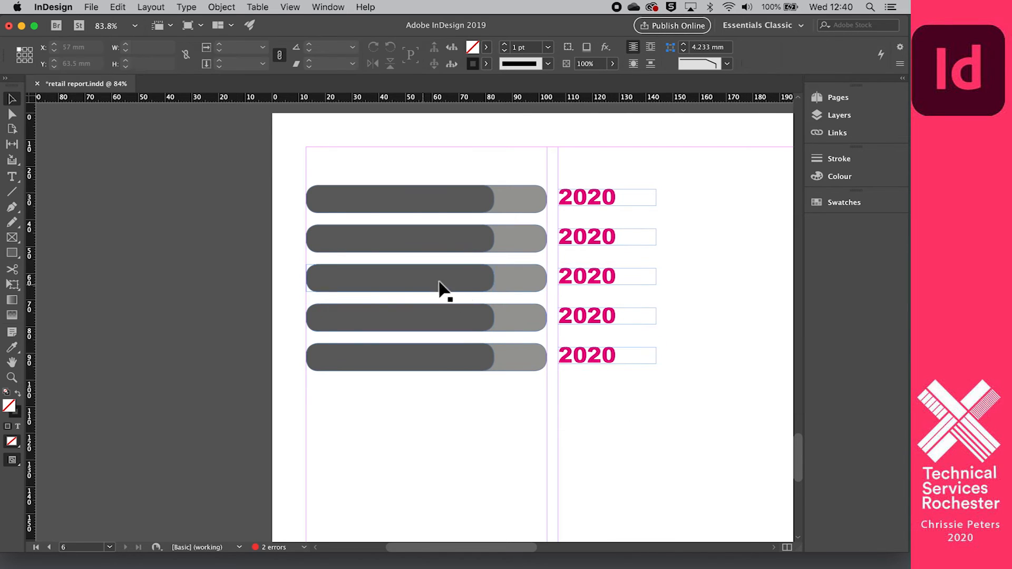
- Shorten the dark bar in the fourth row and widen the one in the third row to about 76.8 mm
left_click(484, 325)
left_click_drag(496, 321, 448, 320)
left_click(486, 287)
left_click_drag(495, 278, 511, 278)
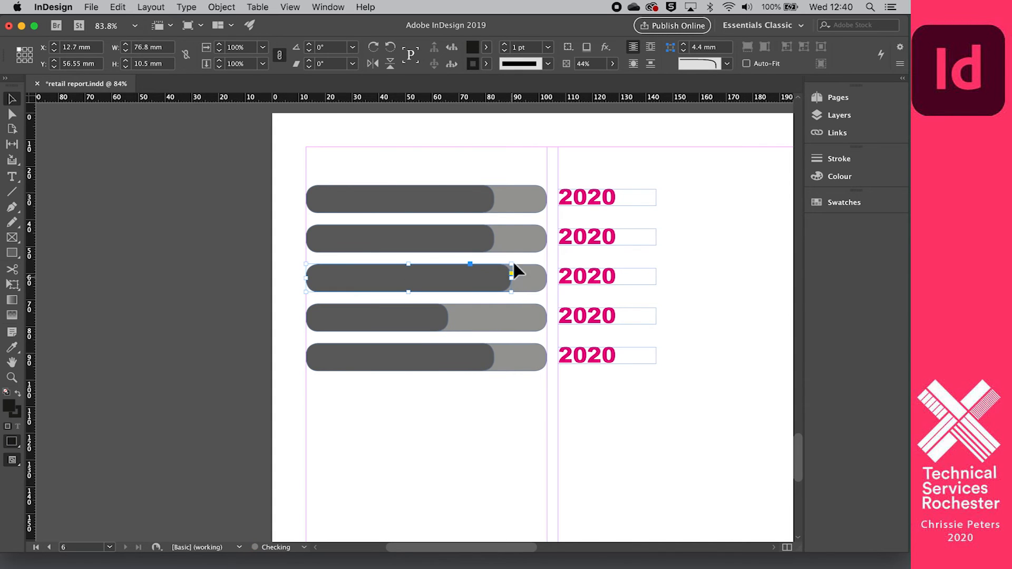
- Change the third row's year label to 2021 and the fourth row's to 2022
double_click(615, 276)
left_click_drag(616, 277, 587, 276)
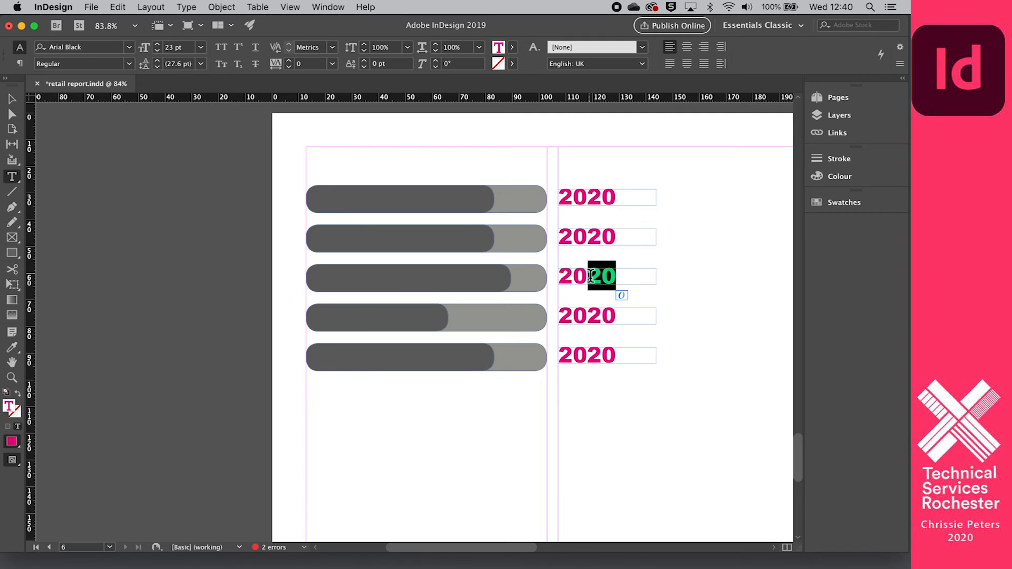
type("21")
left_click_drag(615, 316, 595, 318)
type("22")
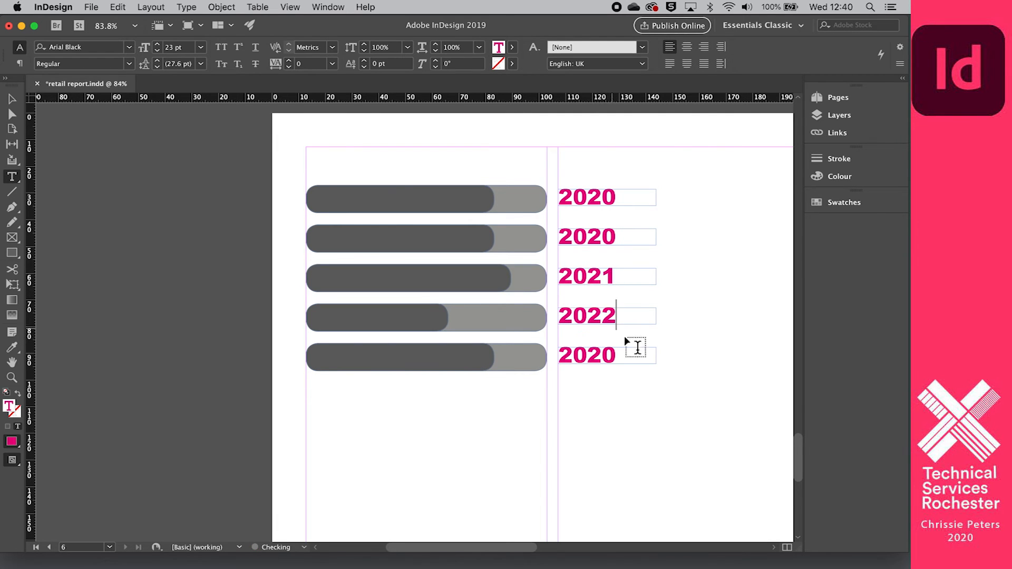
left_click(636, 445)
- Scale the four bar pairs down together so each dark bar is about 52.6 mm wide and 5 mm high
left_click(12, 98)
left_click_drag(192, 208, 514, 409)
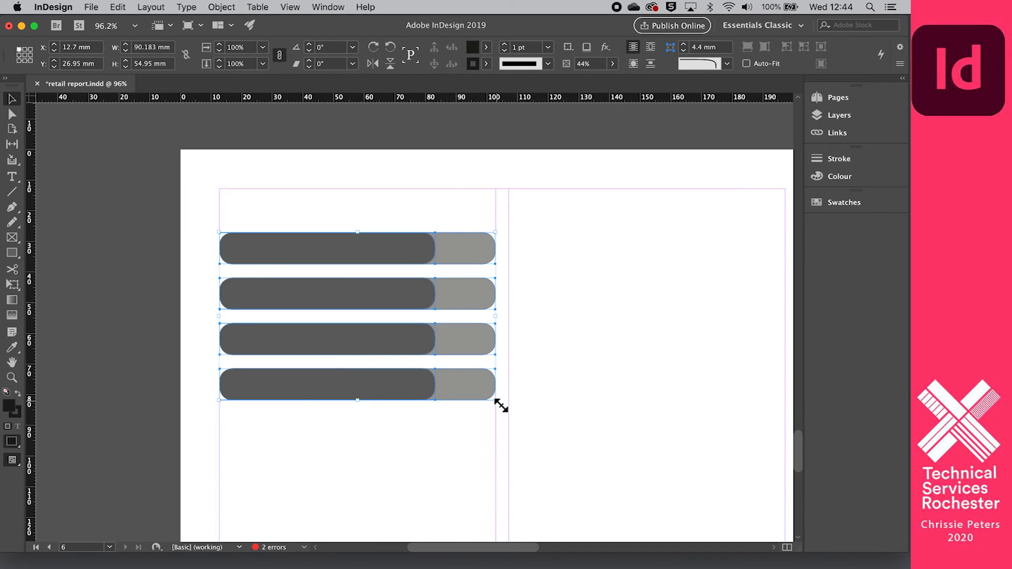
left_click_drag(362, 402, 356, 339)
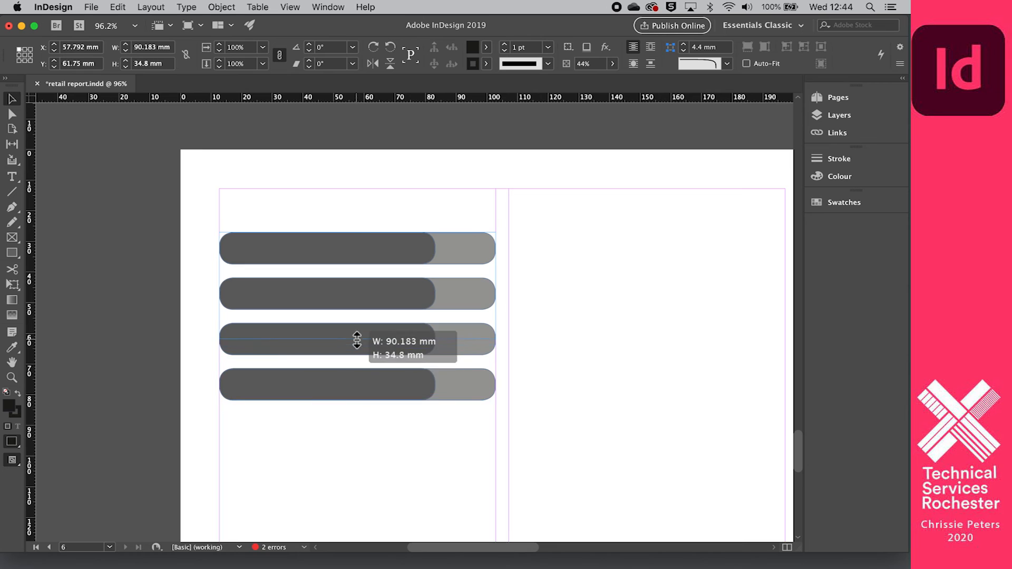
left_click_drag(494, 338, 426, 313)
left_click(438, 354)
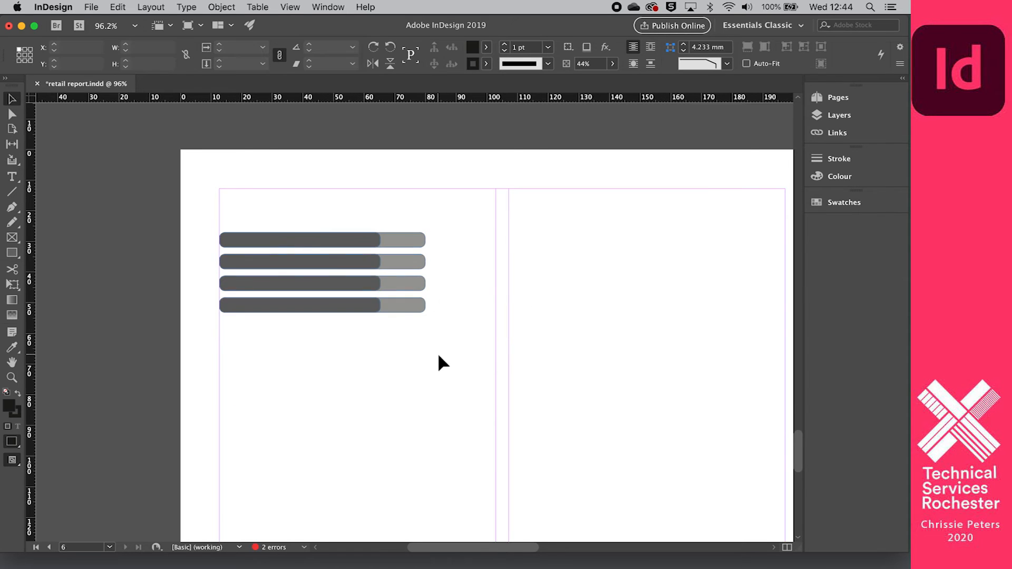
- Fill the dark bars in the upper two rows with the magenta swatch C=0 M=100 Y=0 K=0
left_click(317, 249)
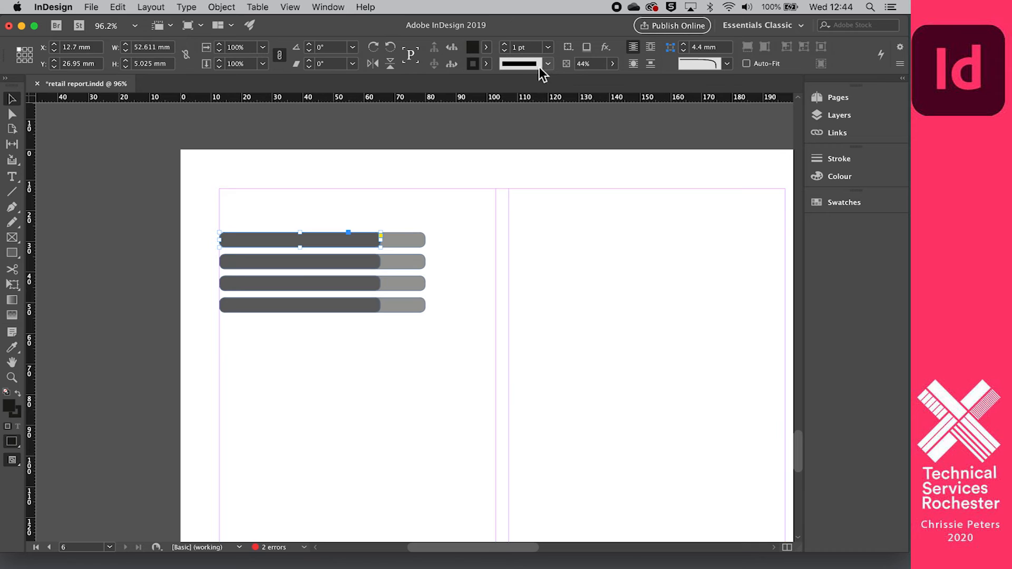
left_click(486, 47)
left_click(376, 156)
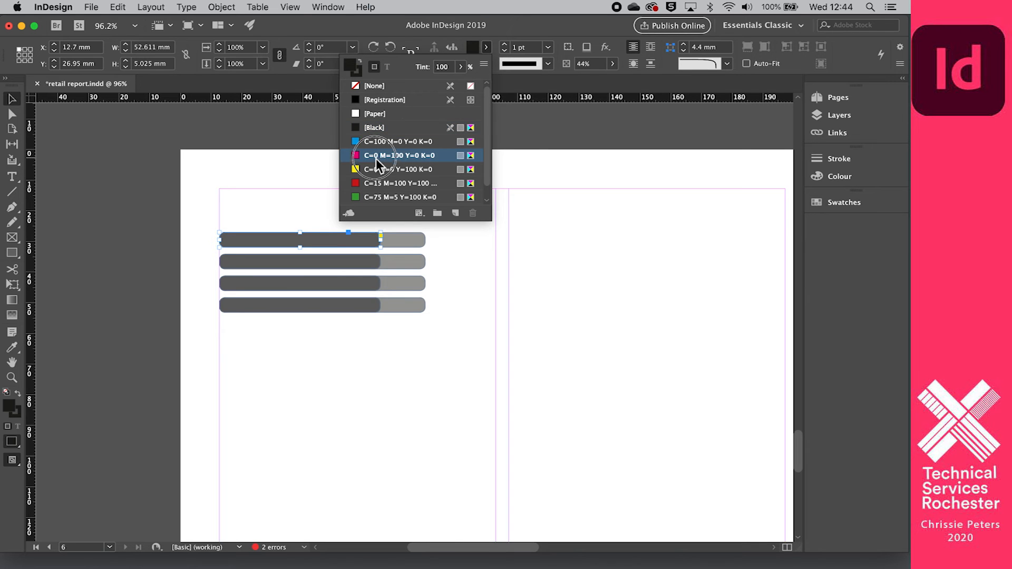
left_click(375, 262)
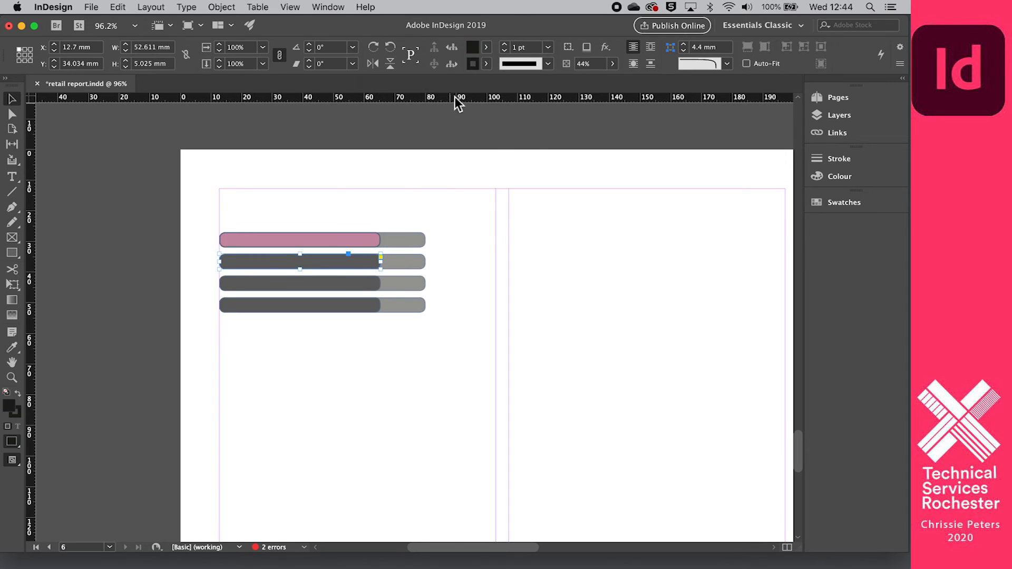
left_click(485, 47)
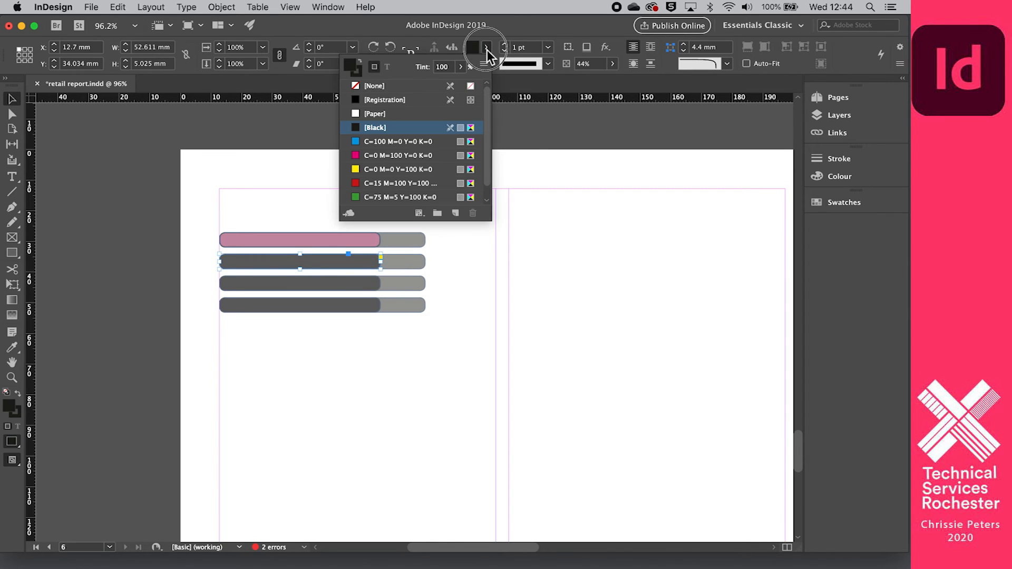
left_click(372, 158)
- Fill the dark bars in the lower two rows with the magenta swatch C=0 M=100 Y=0 K=0
left_click(356, 285)
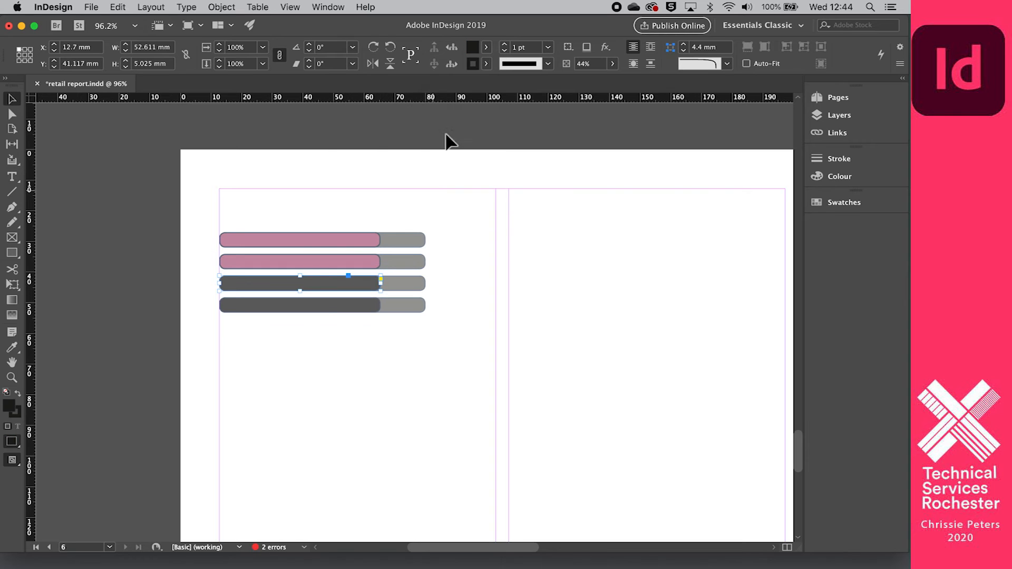
left_click(485, 48)
left_click(396, 157)
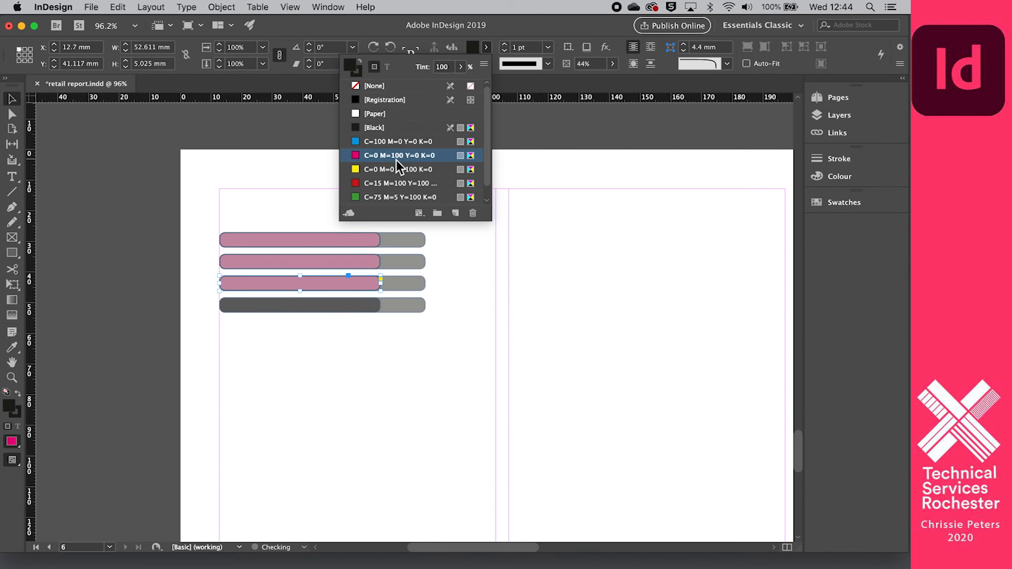
left_click(352, 309)
left_click(486, 47)
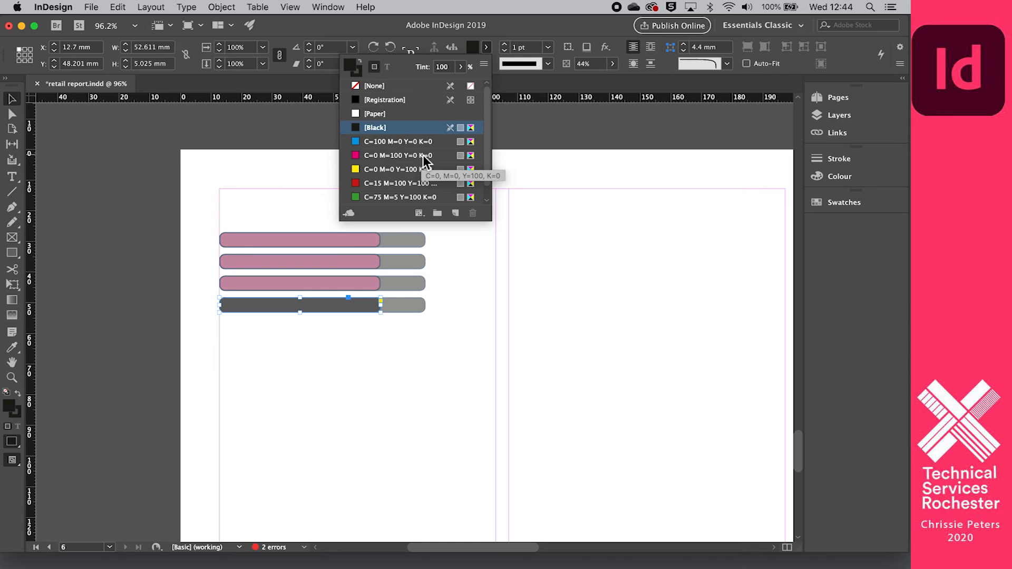
left_click(400, 154)
left_click(381, 355)
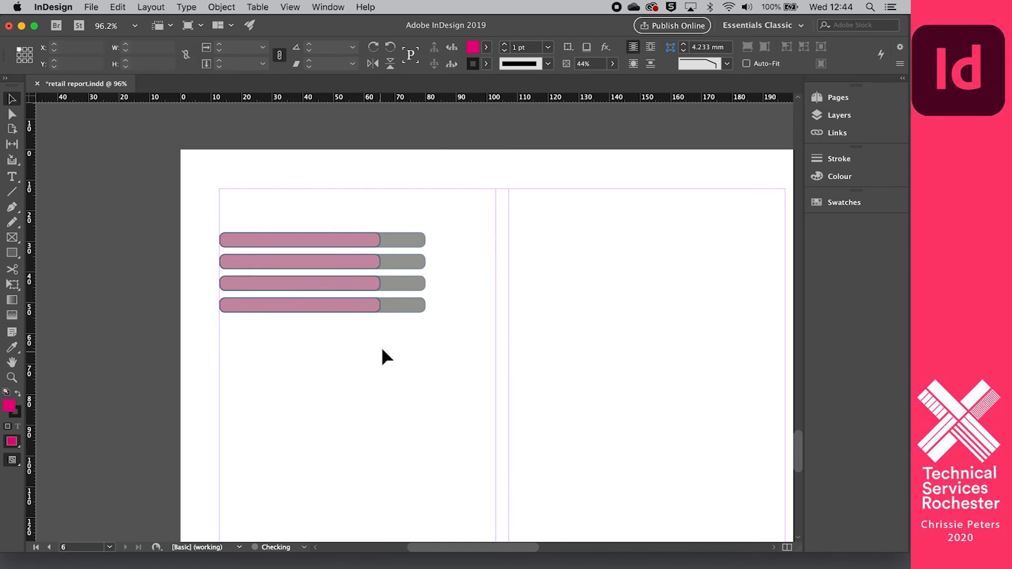
- Give the four pink bars different lengths, shortening the second and cutting the lowest to about 14.3 mm wide
left_click(375, 285)
left_click_drag(382, 287, 394, 238)
left_click(378, 261)
left_click(378, 239)
left_click(374, 306)
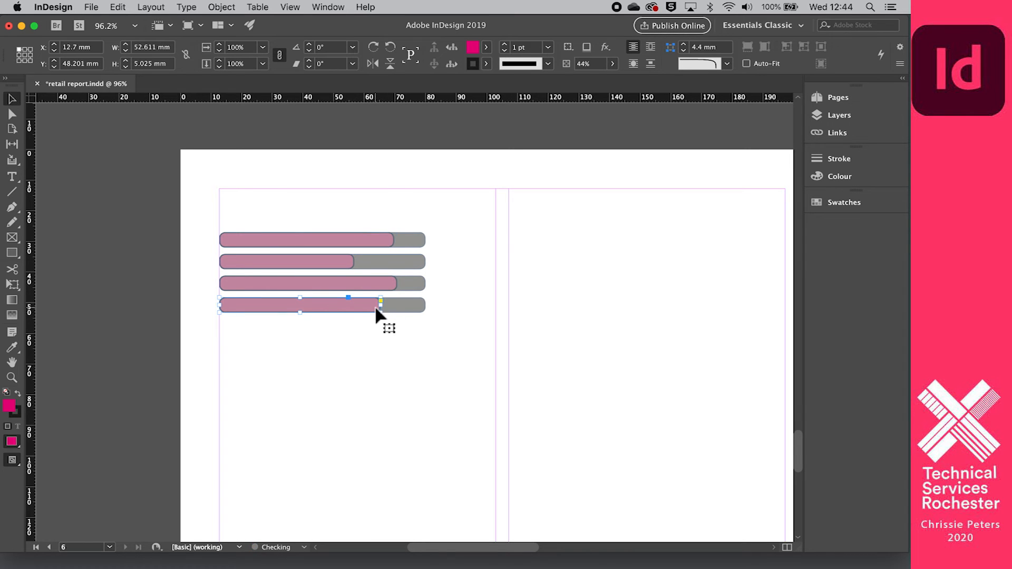
left_click_drag(380, 305, 263, 306)
left_click(306, 348)
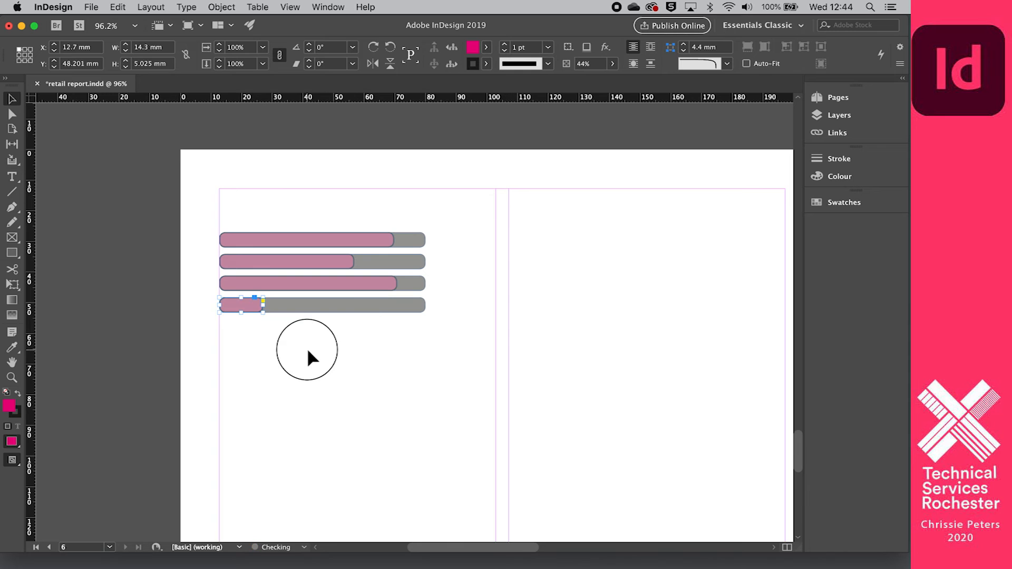
- Add a text frame about 16.75 by 4.75 mm beside the uppermost bar containing 2020
left_click(11, 177)
left_click_drag(436, 234, 487, 248)
type("2020")
left_click(11, 98)
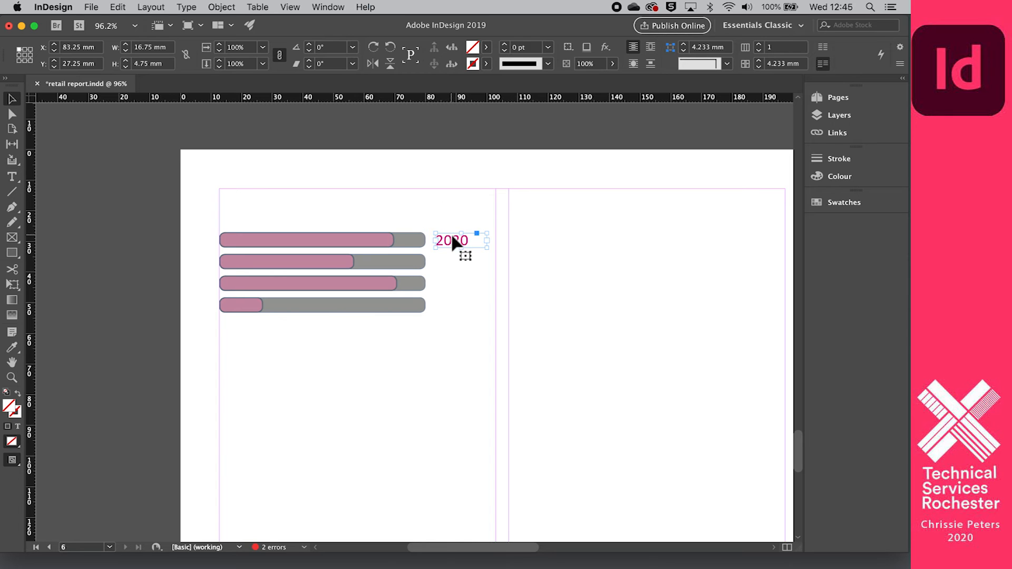
- Copy the 2020 label beside each of the other three bars and select the whole chart
left_click_drag(451, 239, 450, 255)
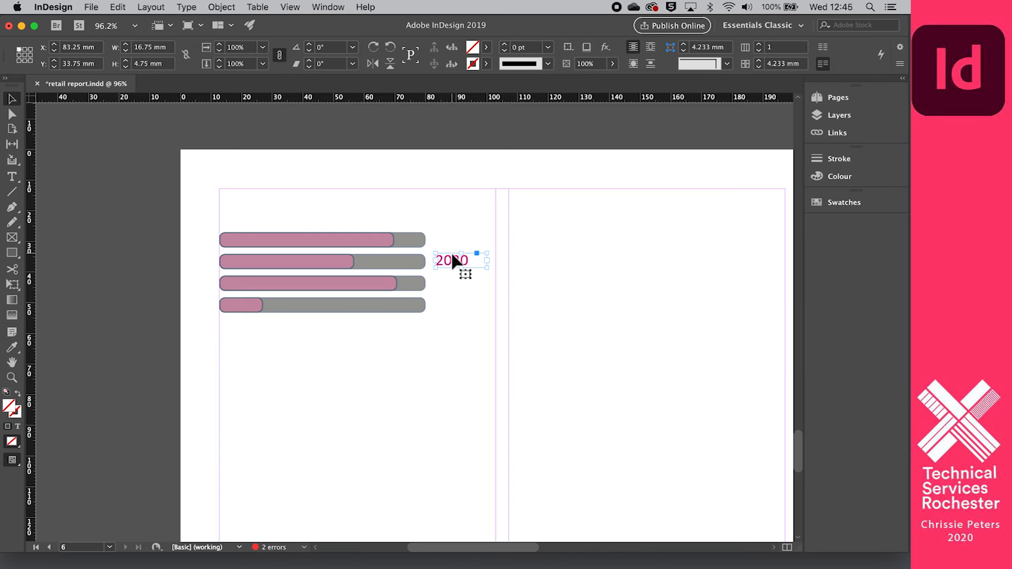
key("super+z")
left_click_drag(445, 232, 452, 310)
left_click(440, 361)
scroll(438, 356, "down", 3)
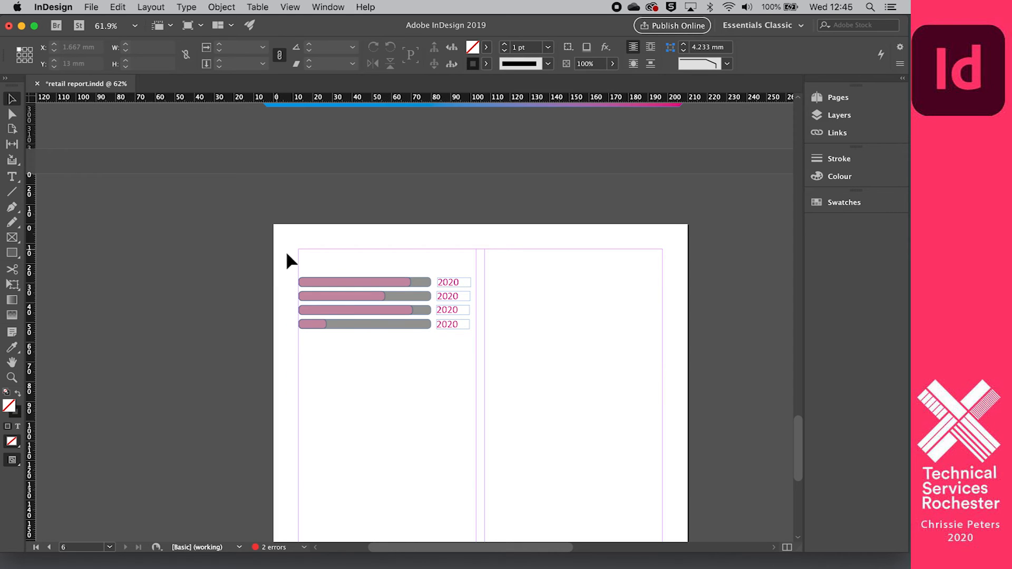
mouse_move(272, 258)
left_mouse_down()
mouse_move(504, 316)
mouse_move(520, 353)
left_mouse_up()
- Draw a text frame about 184.6 mm wide and 34 mm high below the chart and fill it with placeholder text
key("t")
left_click_drag(295, 349, 368, 388)
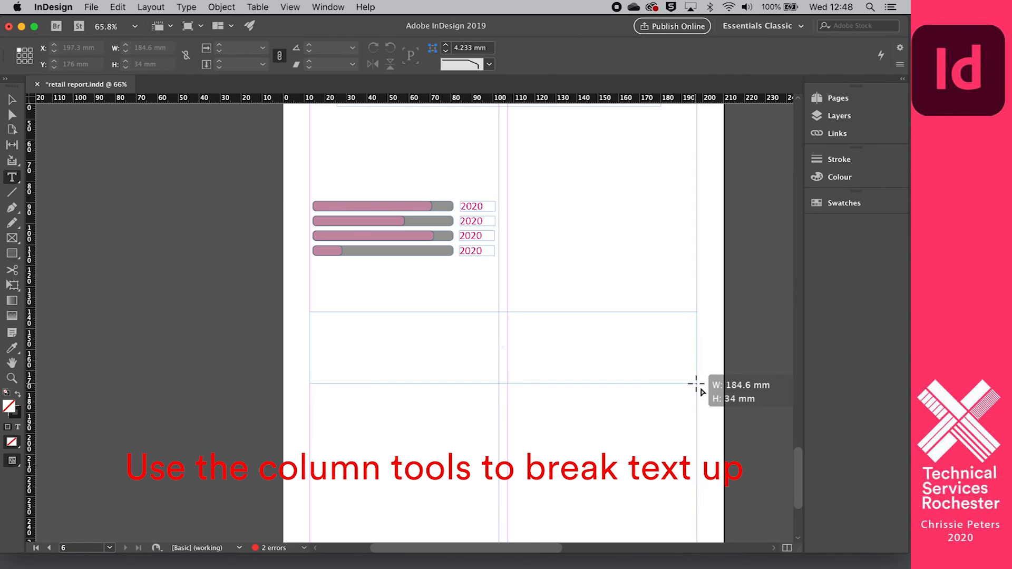
left_click_drag(696, 384, 696, 384)
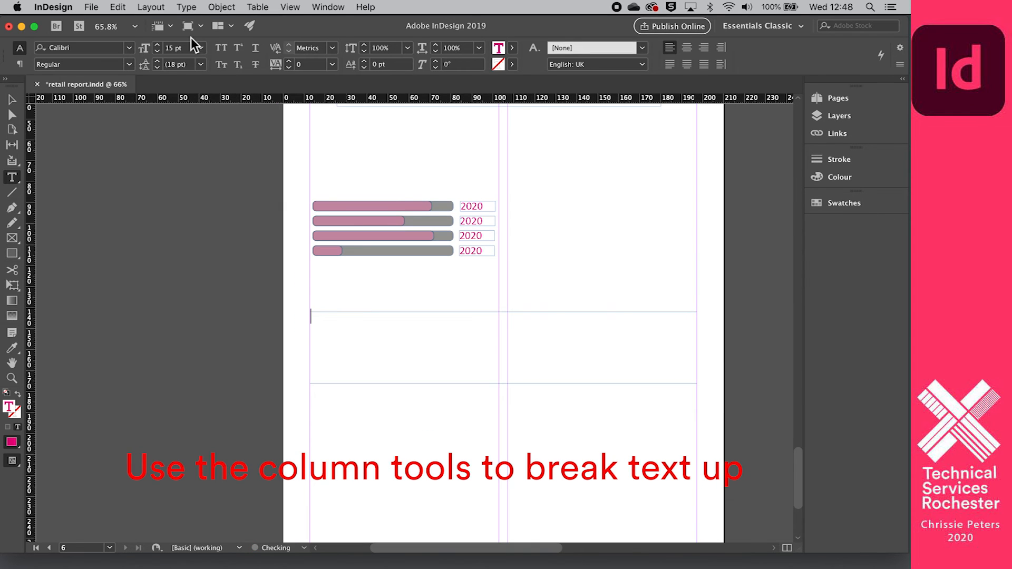
left_click(151, 8)
mouse_move(188, 8)
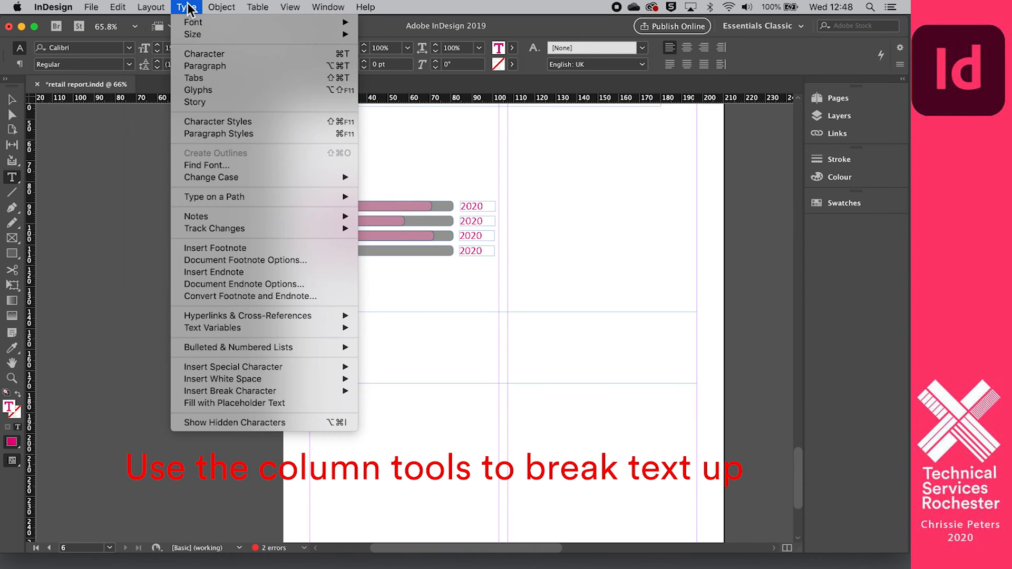
left_click(245, 403)
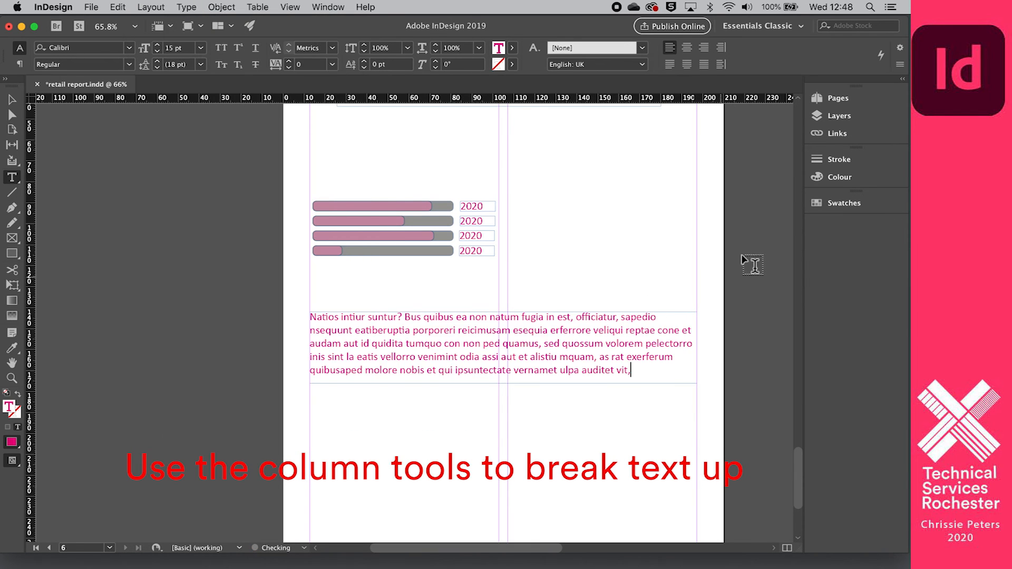
- Divide the placeholder text frame into six columns
left_click(12, 99)
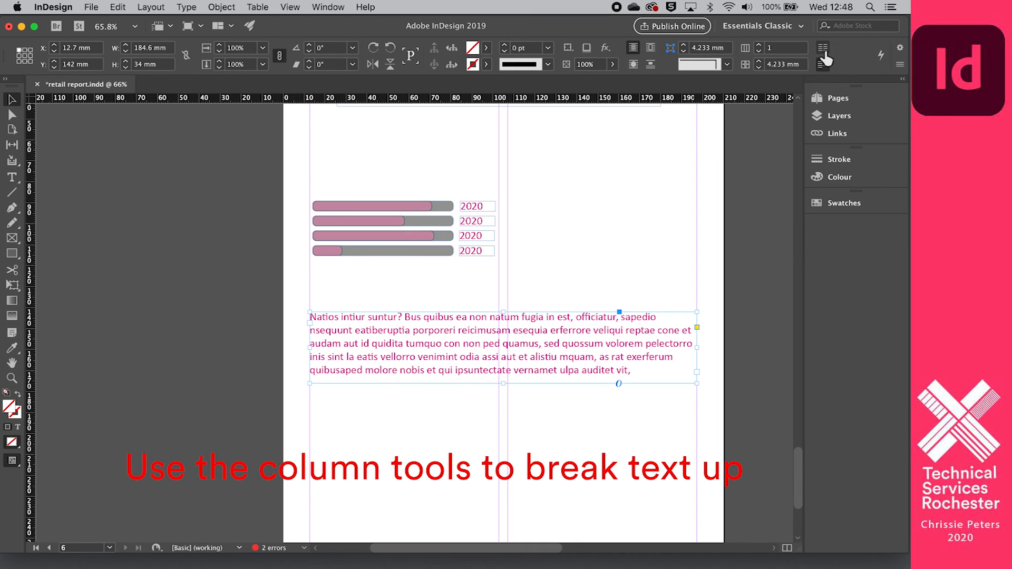
left_click(759, 45)
left_click(759, 46)
left_click(760, 46)
left_click(759, 45)
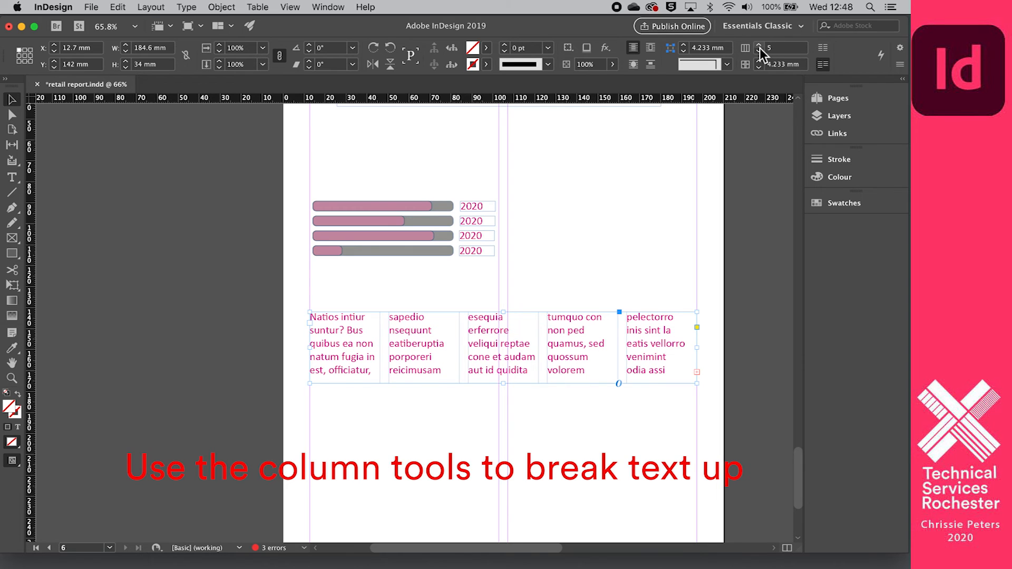
left_click(759, 46)
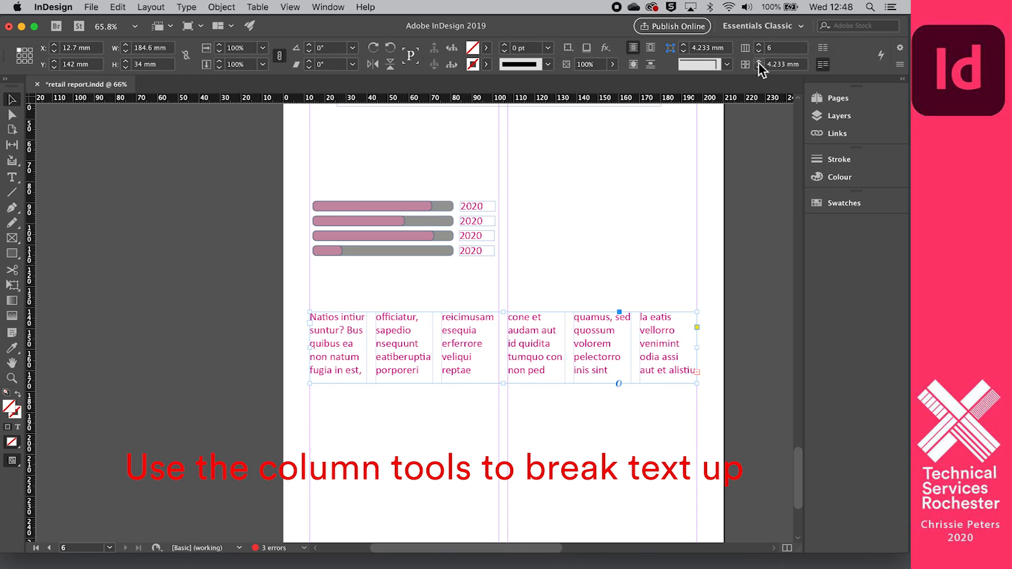
- Set the text frame's column gutter to 5 mm and its number of columns to 5
left_click(759, 69)
left_click(759, 69)
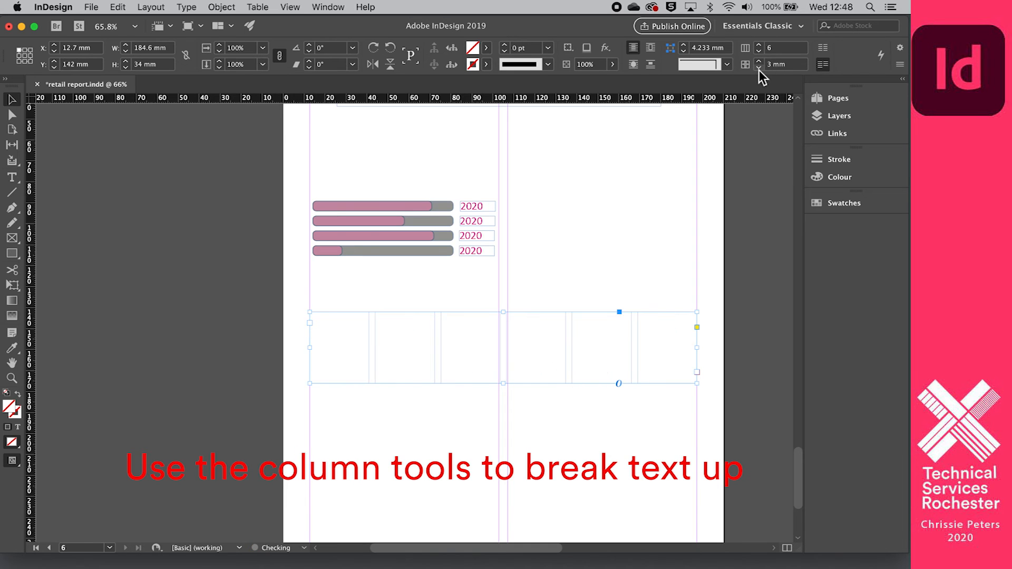
left_click(759, 69)
left_click(759, 61)
left_click(760, 61)
left_click(759, 61)
left_click(760, 62)
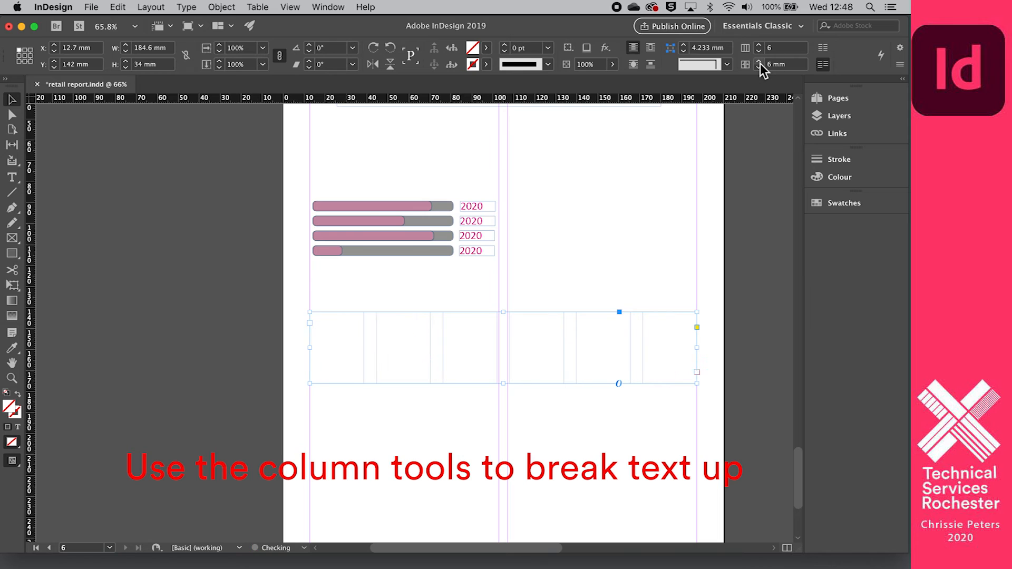
left_click(760, 68)
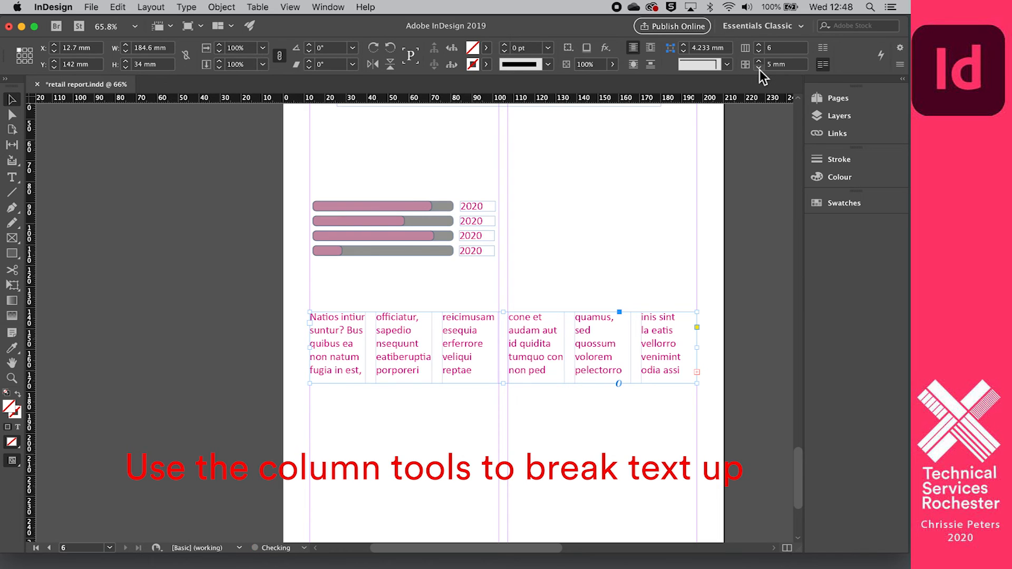
left_click(758, 51)
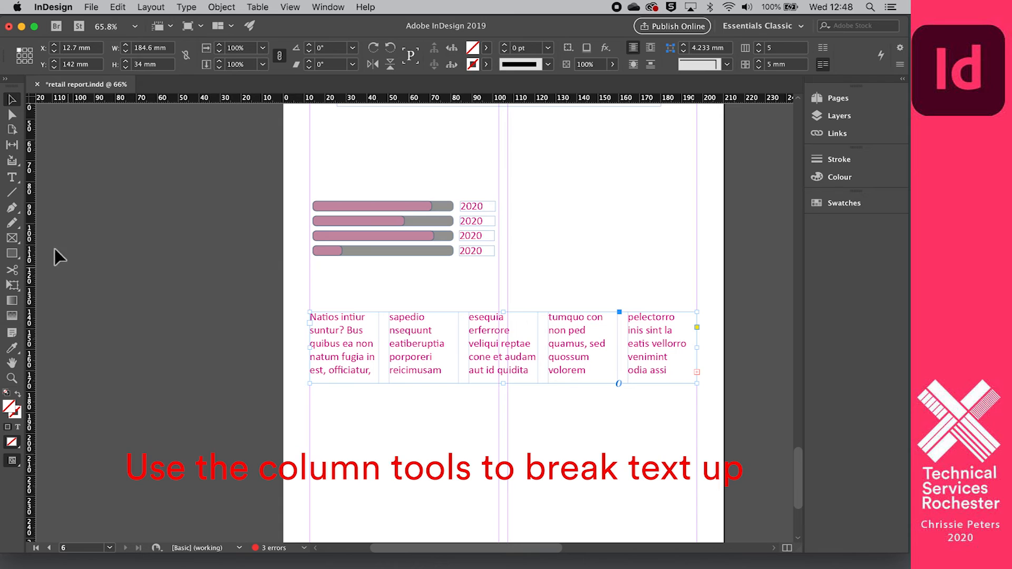
- Add a small text frame above the first text column containing the heading 2020
left_click(12, 178)
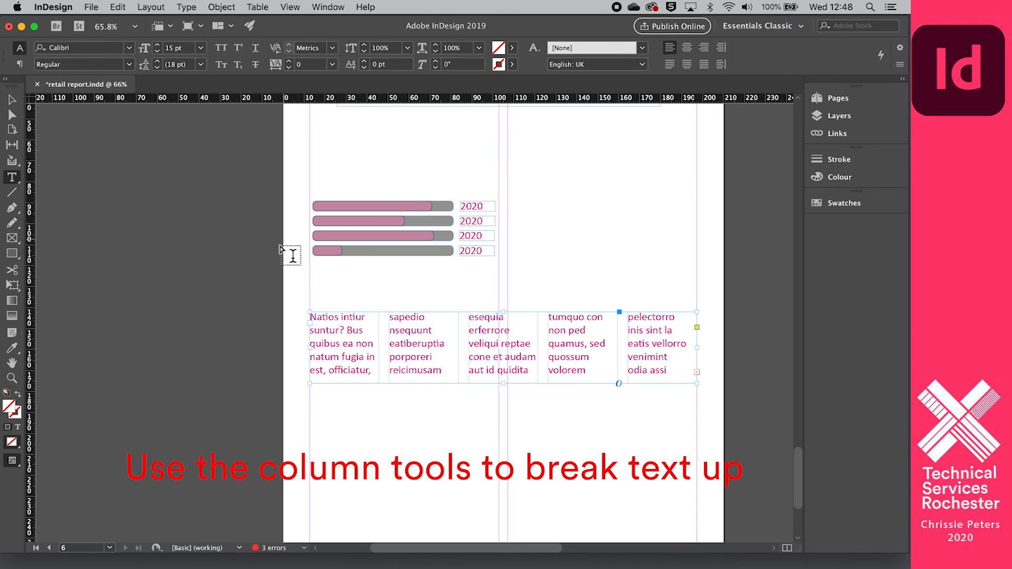
left_click(323, 280)
left_click_drag(323, 281, 381, 312)
type("2020")
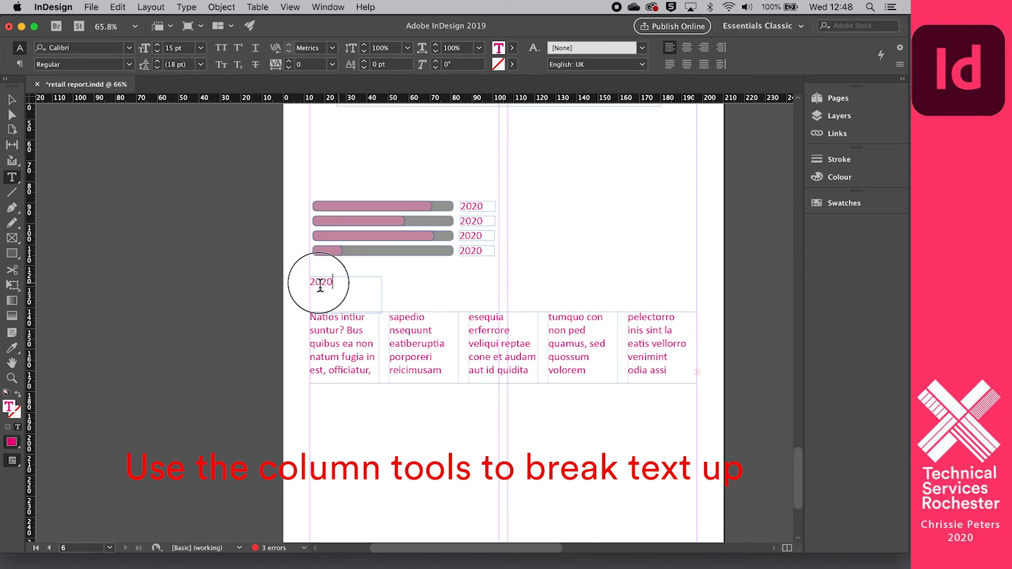
- Format the 2020 heading above the first text column in Orbitron at 24 pt
double_click(319, 282)
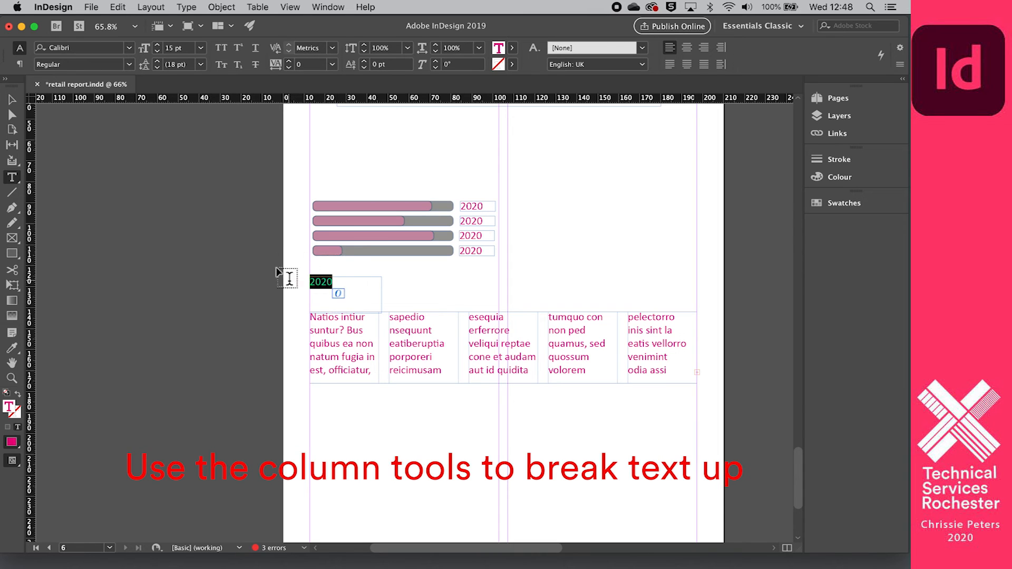
left_click(130, 48)
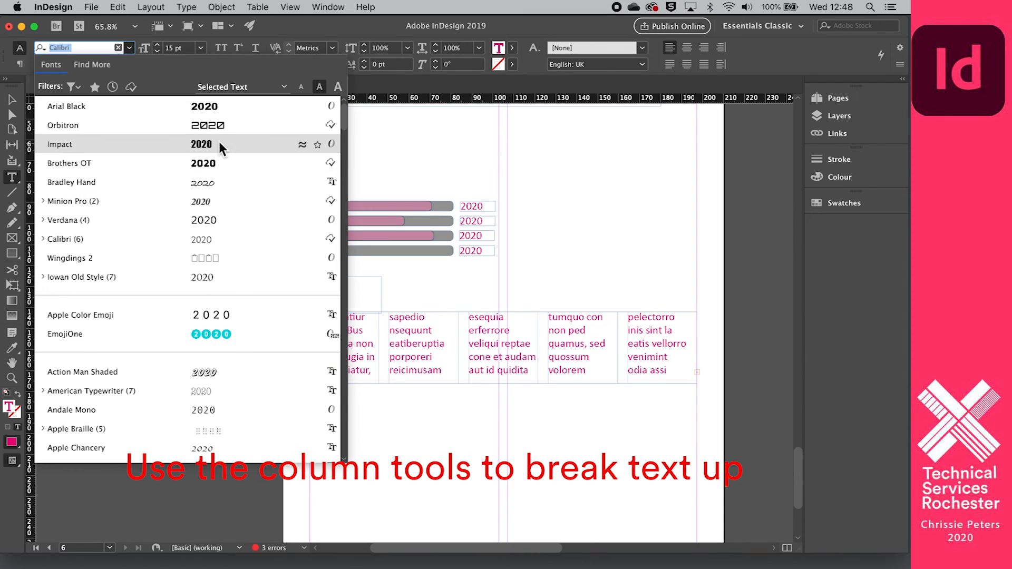
left_click(216, 125)
left_click(200, 47)
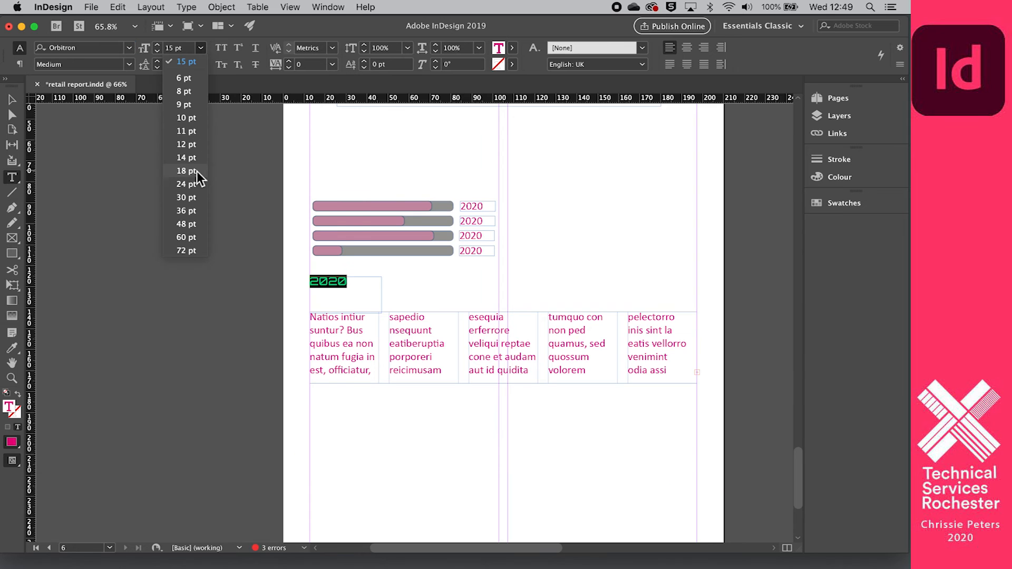
left_click(194, 184)
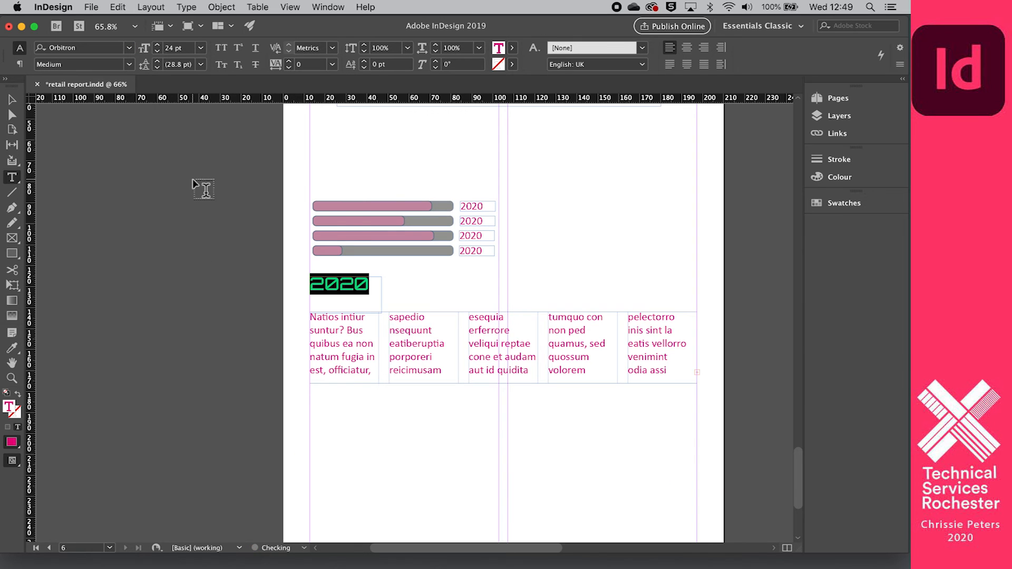
- Move the 2020 heading frame down closer to the first text column, at about Y 129 mm
left_click(11, 101)
left_click_drag(340, 289, 334, 295)
left_click(260, 286)
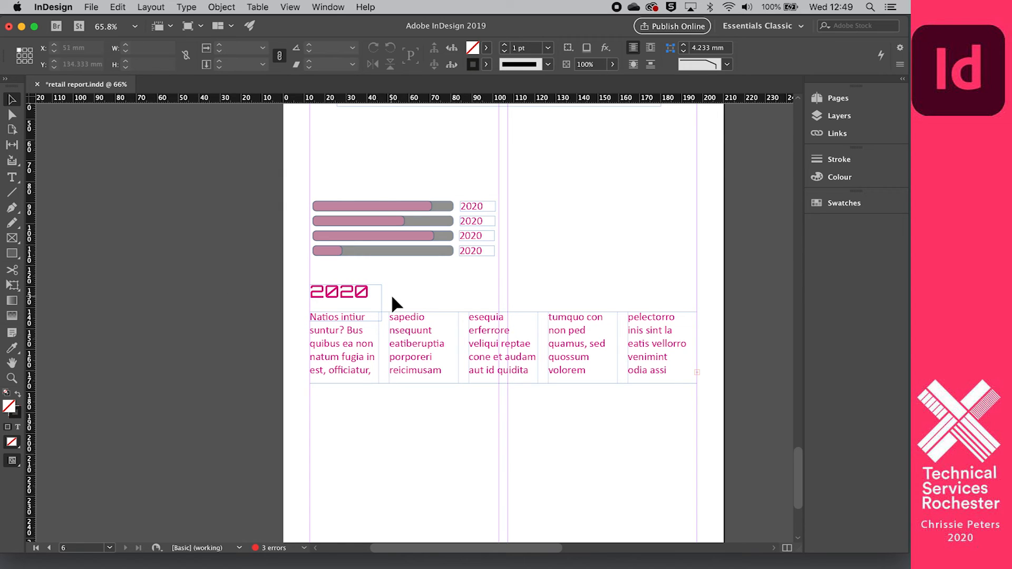
- Duplicate the 2020 heading frame above the second and third text columns, in line with the original
left_click(340, 292)
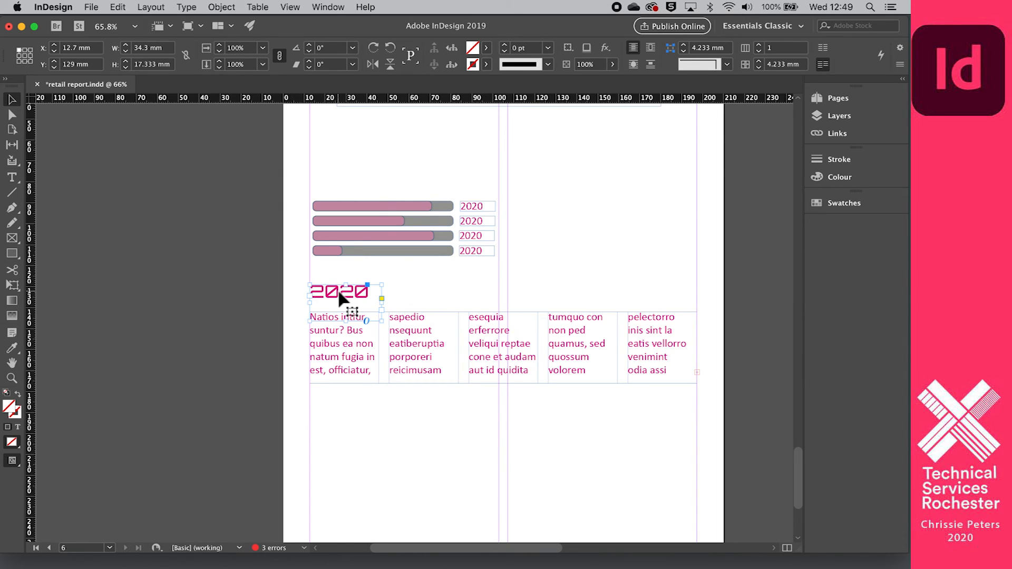
left_click_drag(340, 298, 497, 294)
left_click(235, 290)
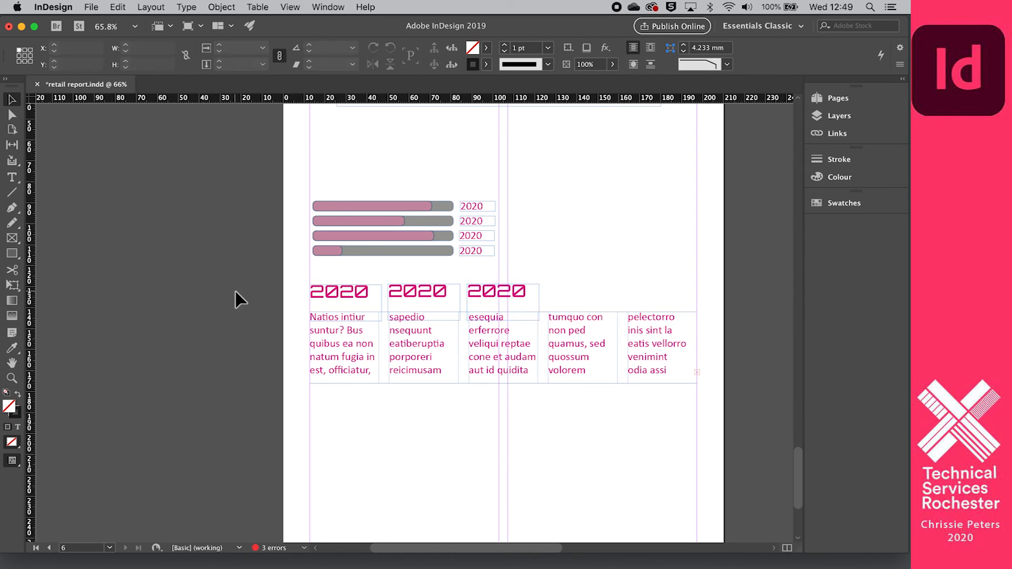
- Draw a text frame about 163.5 mm wide and 62 mm high near the top of the blank page containing INDESIGN
scroll(367, 370, "down", 5)
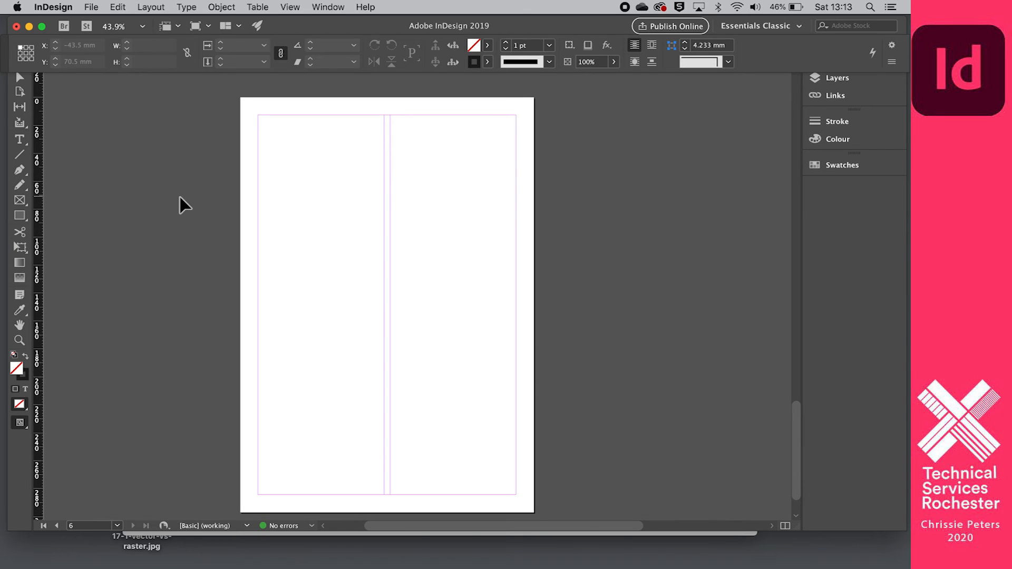
left_click(20, 141)
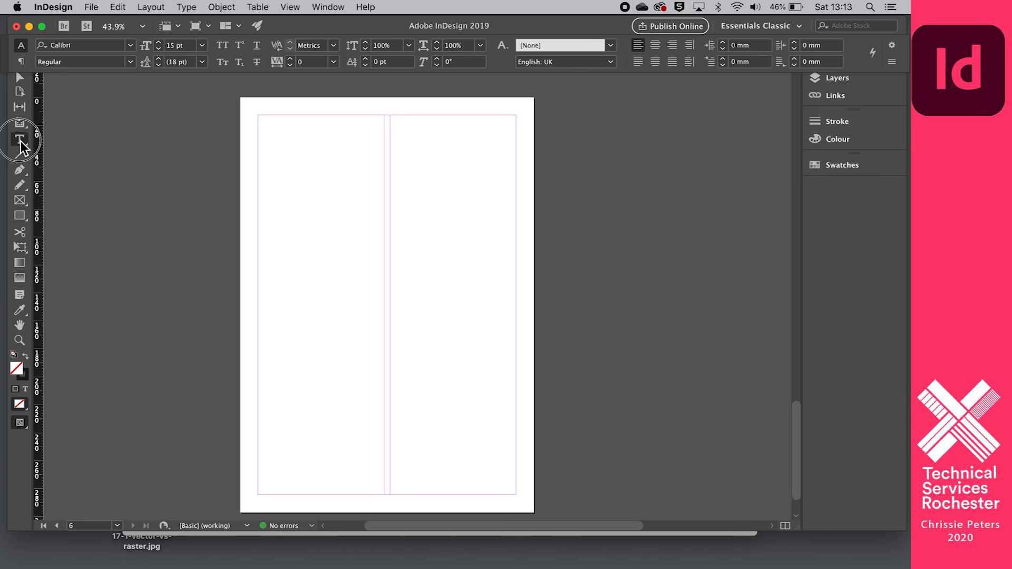
left_click_drag(294, 142, 458, 238)
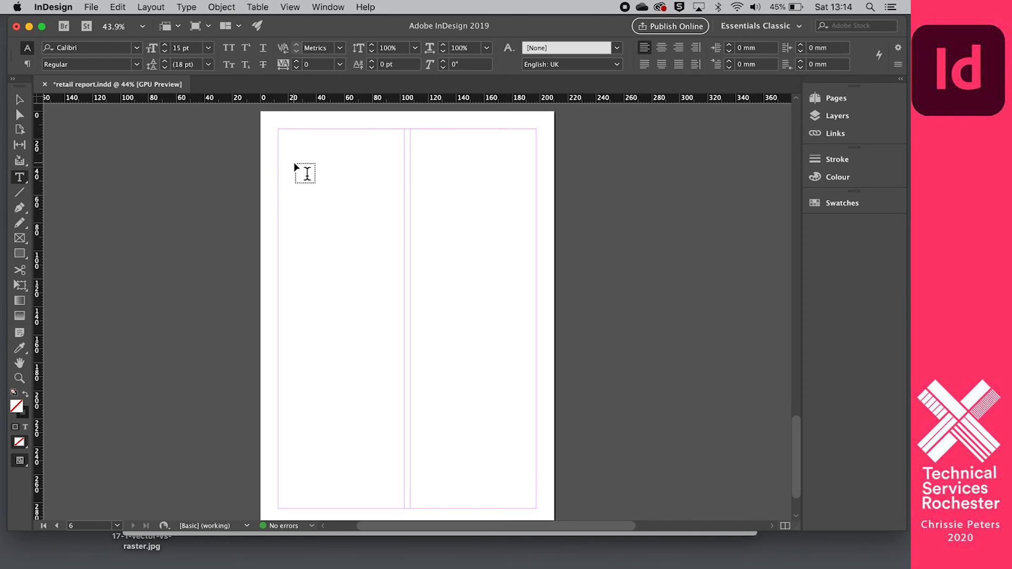
left_click_drag(294, 148, 523, 235)
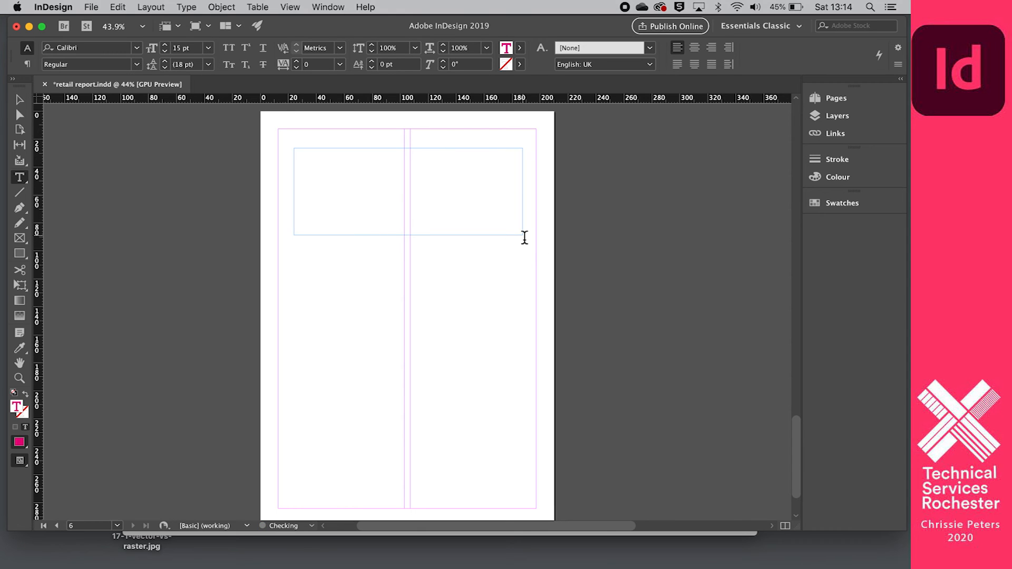
type("INDESIGN")
- Format the word INDESIGN in Impact at 100 pt
left_click(326, 154)
left_click_drag(326, 154, 291, 153)
left_click(136, 49)
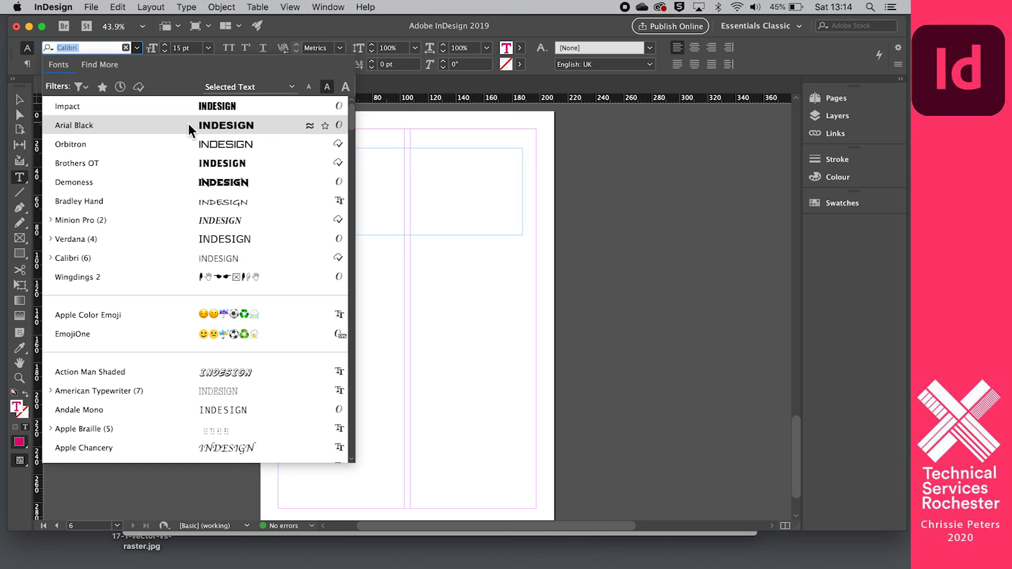
left_click(204, 108)
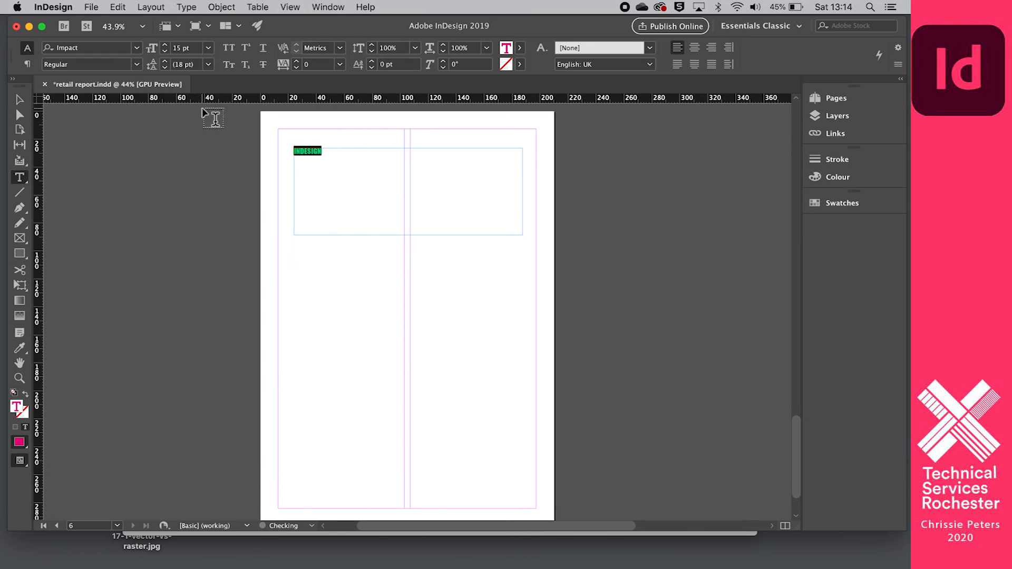
triple_click(191, 46)
type("100")
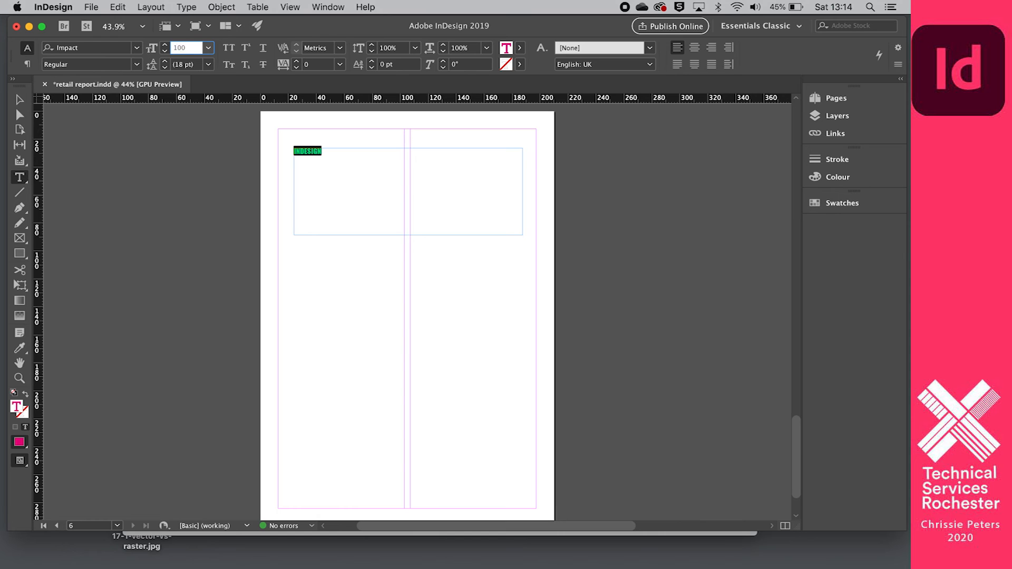
key("Return")
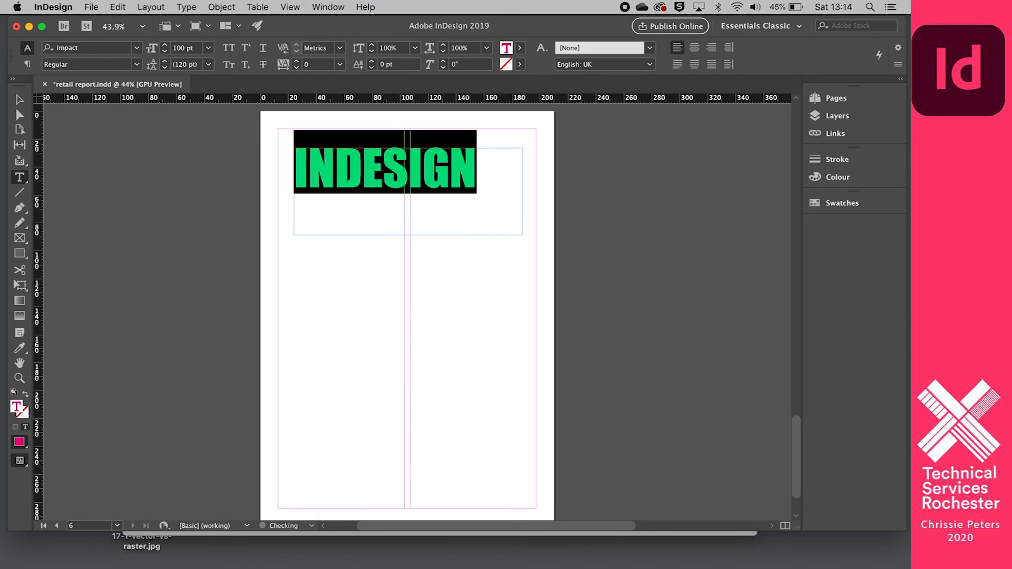
- Move the INDESIGN text frame down and right to about X 33.8 mm, Y 37 mm
left_click(19, 100)
left_click_drag(341, 172, 354, 188)
left_click(235, 189)
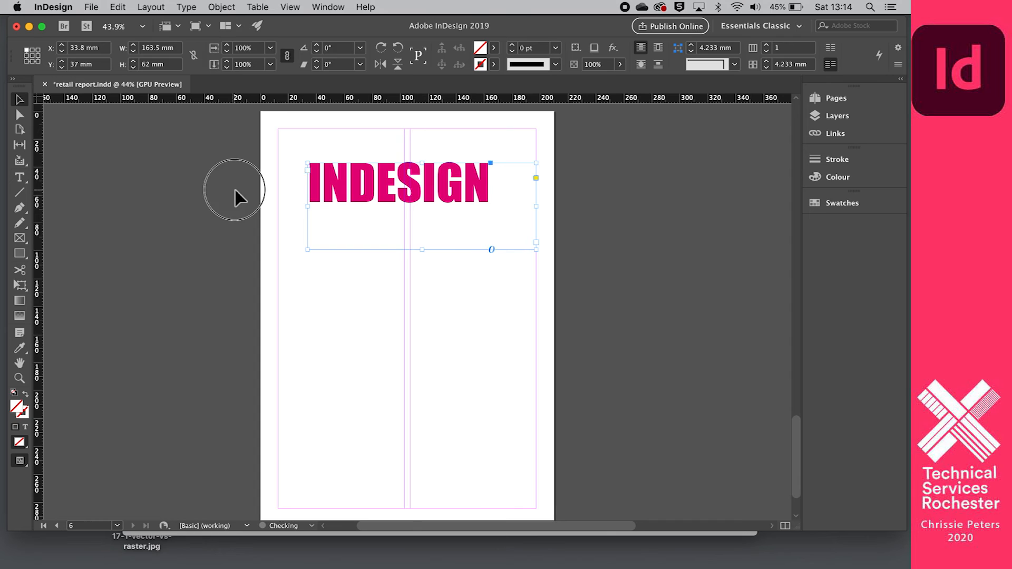
- Convert the INDESIGN text to outlines
left_click(382, 187)
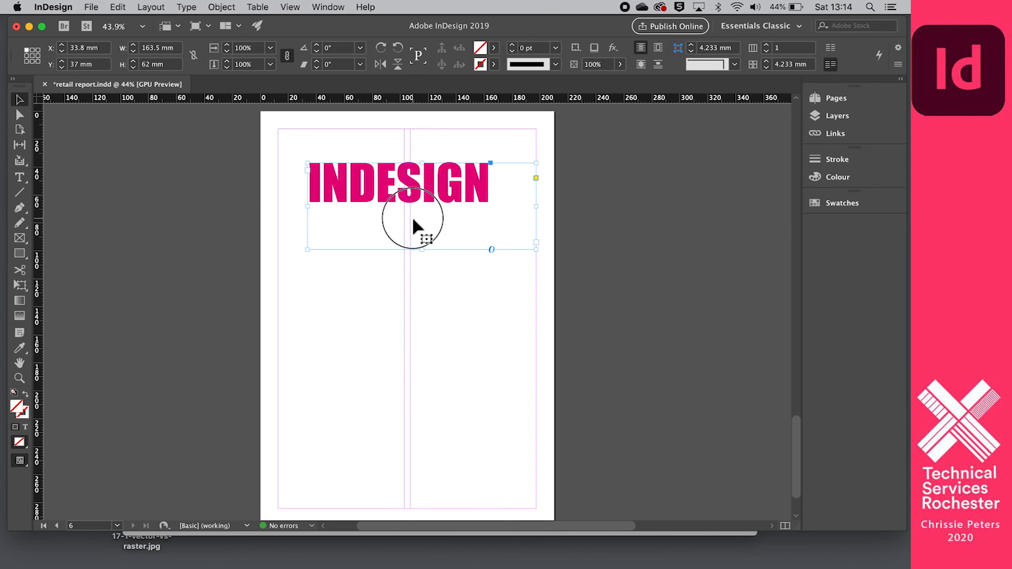
left_click(187, 7)
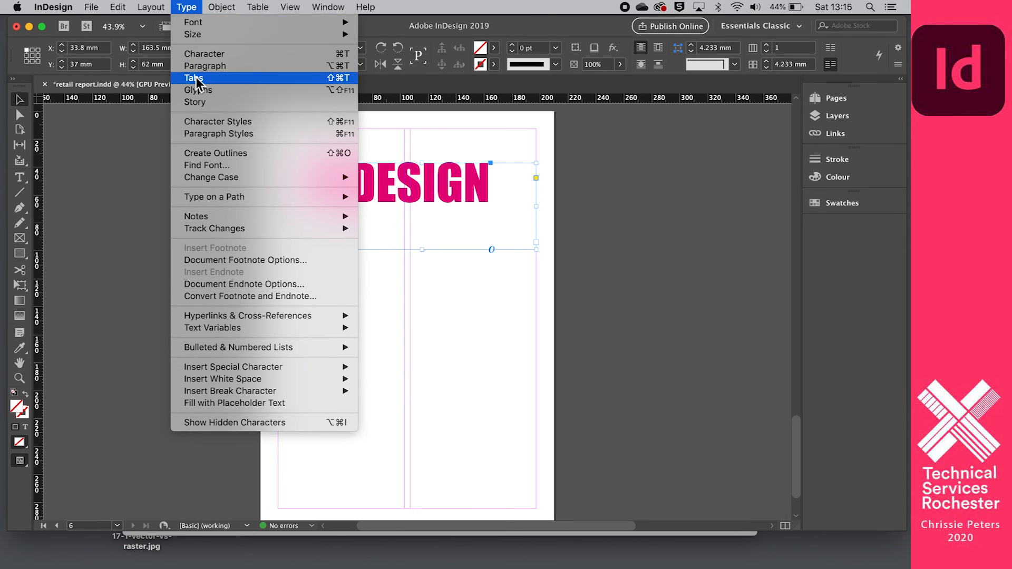
left_click(259, 153)
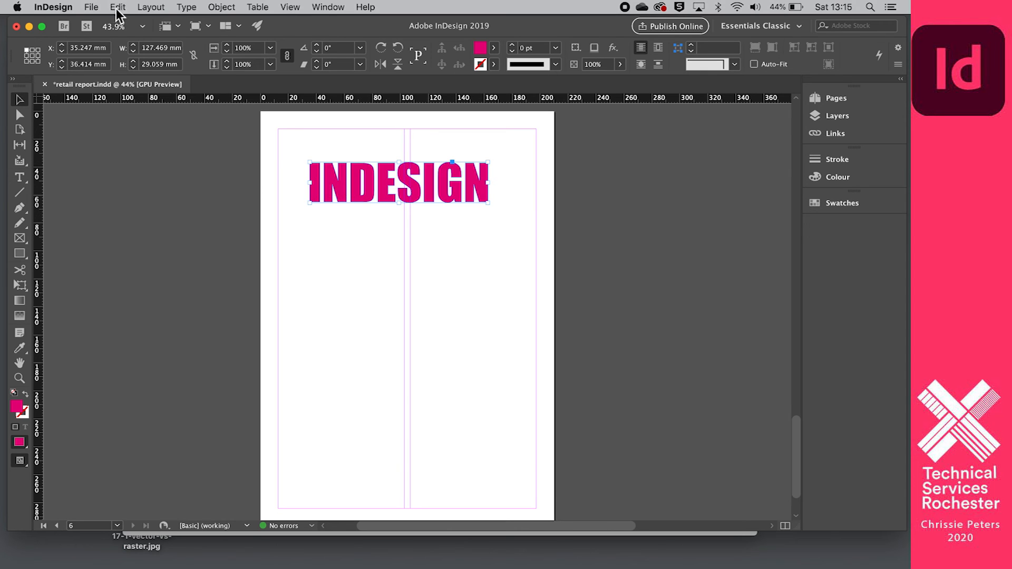
- Place the image 96729985-glitter-texture-with-blue-pink-color-effect.jpg inside the outlined INDESIGN lettering
left_click(92, 7)
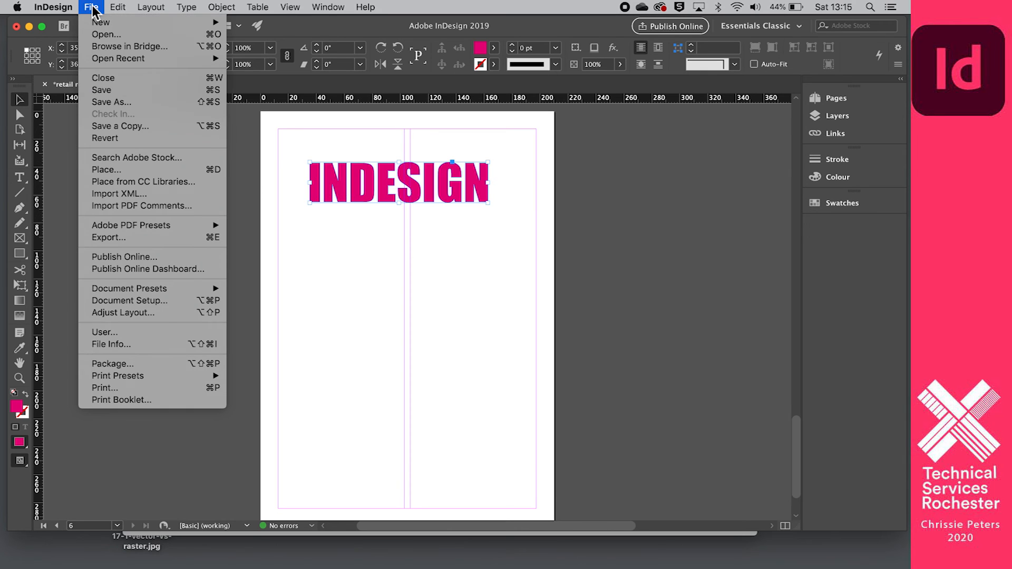
left_click(116, 170)
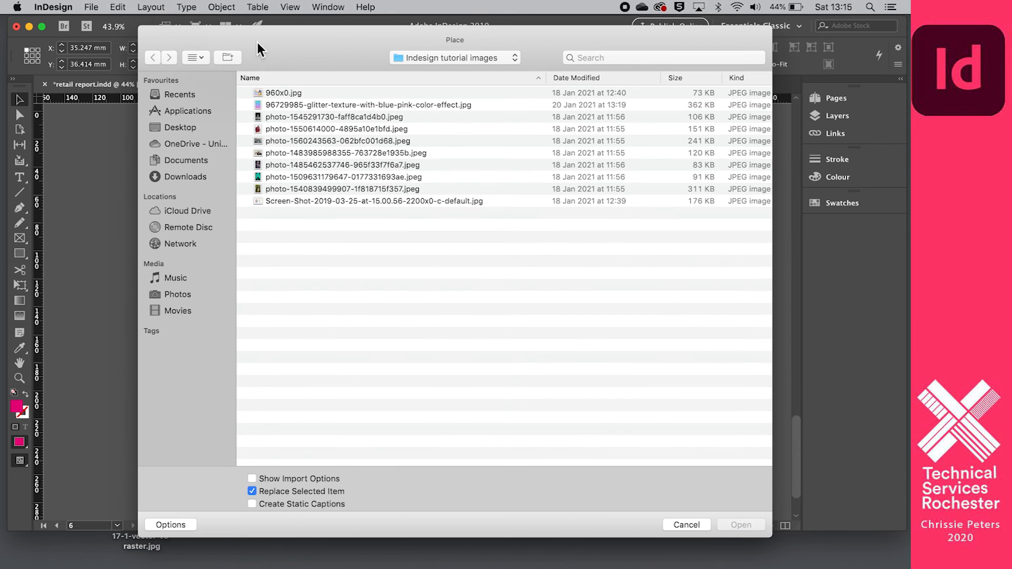
left_click_drag(258, 39, 653, 106)
left_click_drag(674, 159, 429, 159)
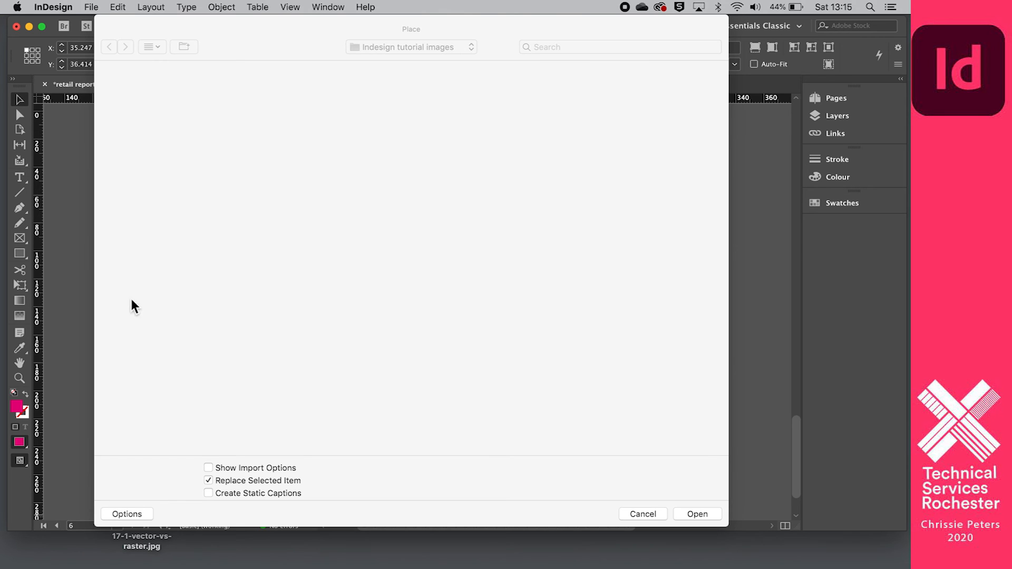
key("Escape")
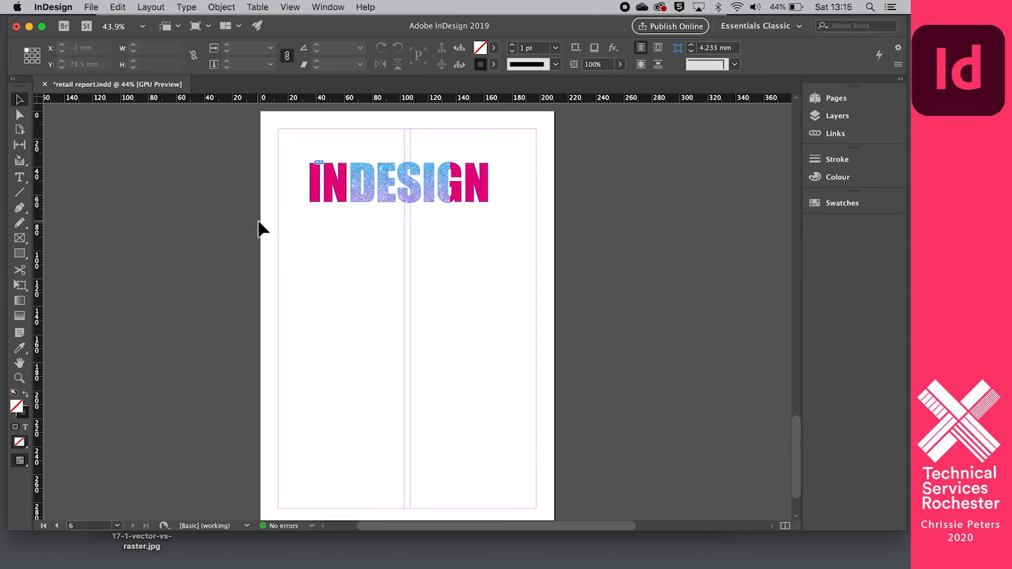
- Enlarge the glitter image inside the lettering to about 148 by 166.6 mm so it covers every letter
left_click(394, 179)
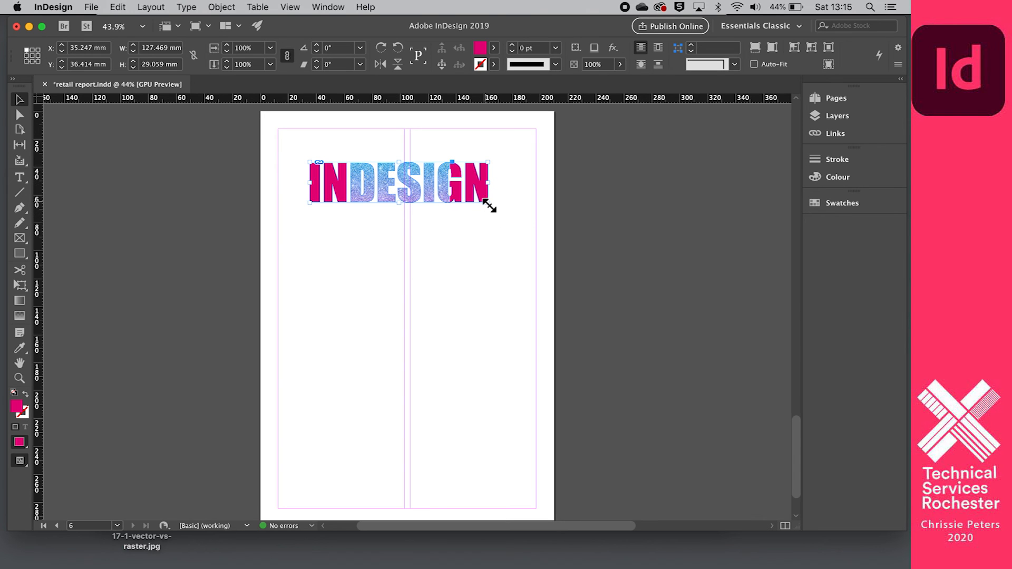
left_click(400, 185)
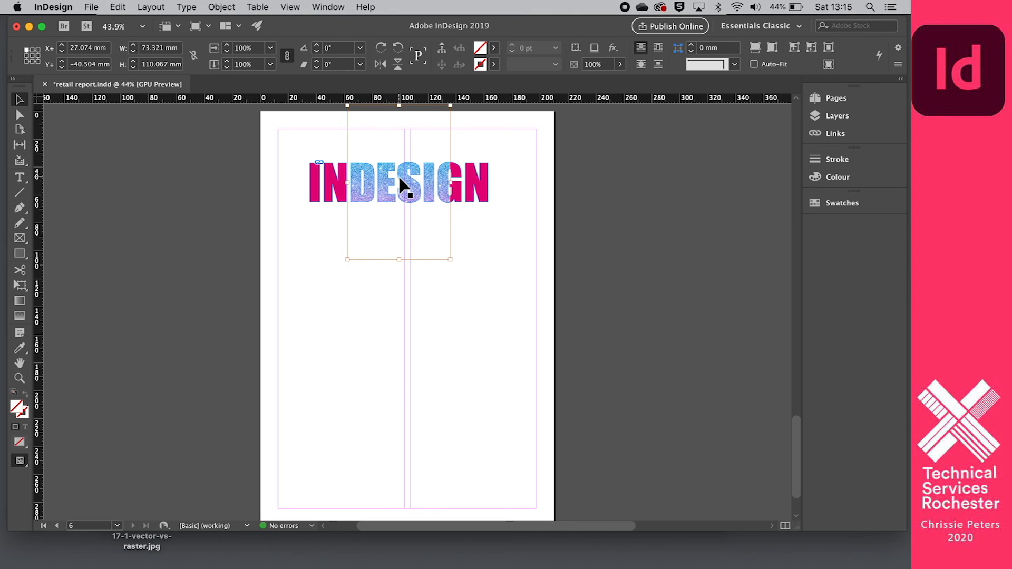
left_click_drag(348, 259, 302, 301)
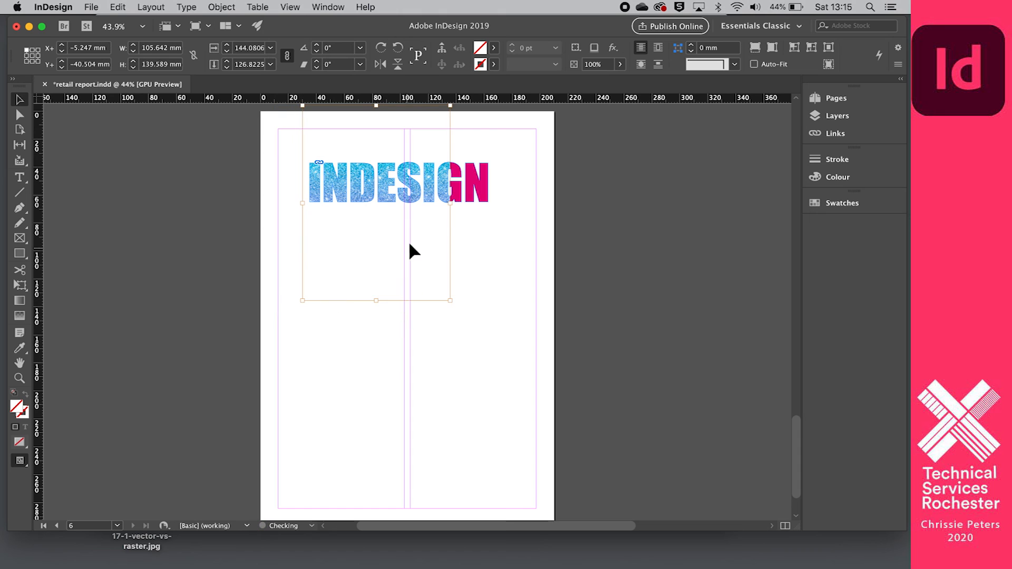
left_click_drag(449, 300, 509, 338)
left_click(485, 385)
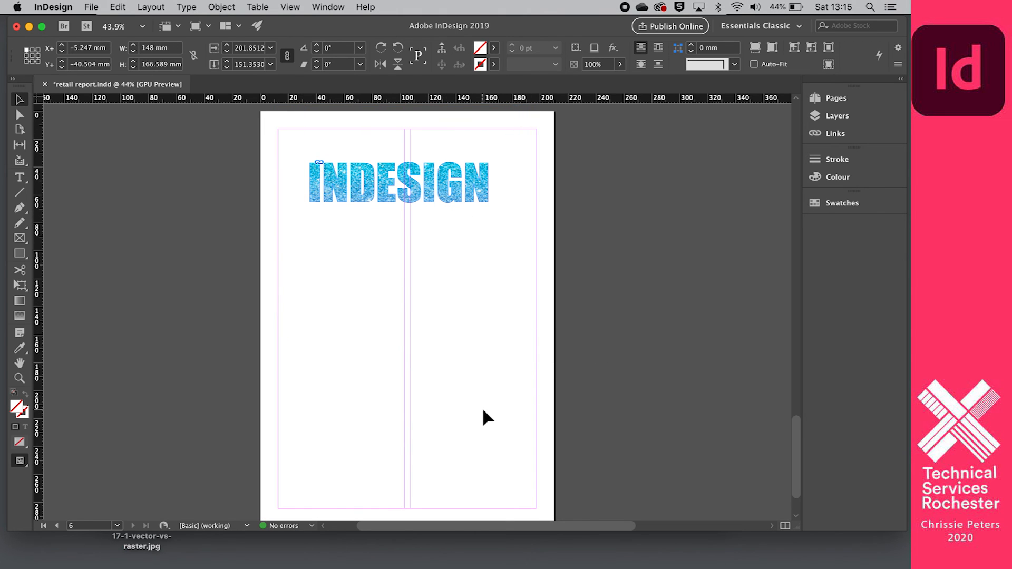
scroll(416, 332, "left", 2)
scroll(416, 332, "up", 1)
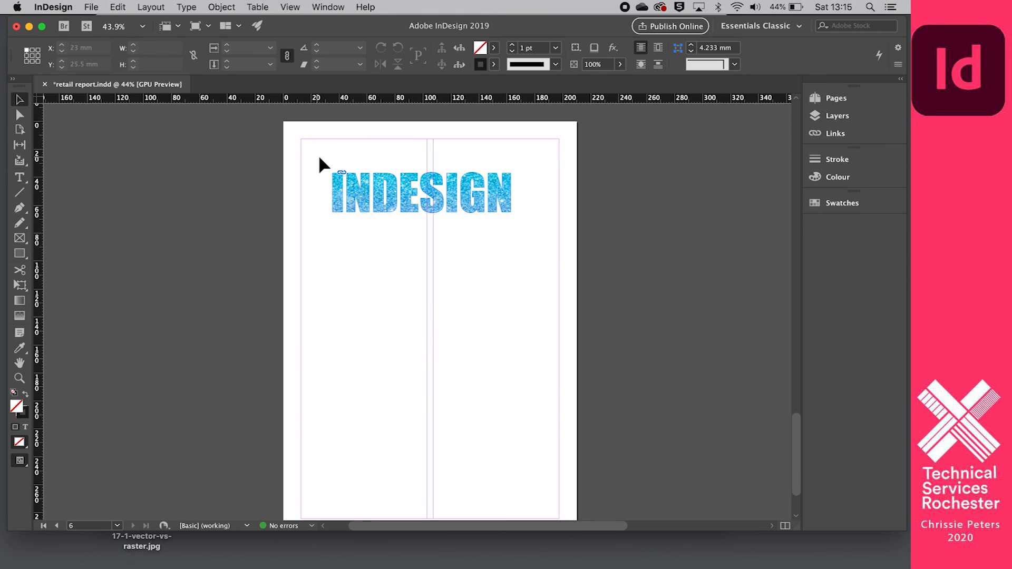
left_click(421, 196)
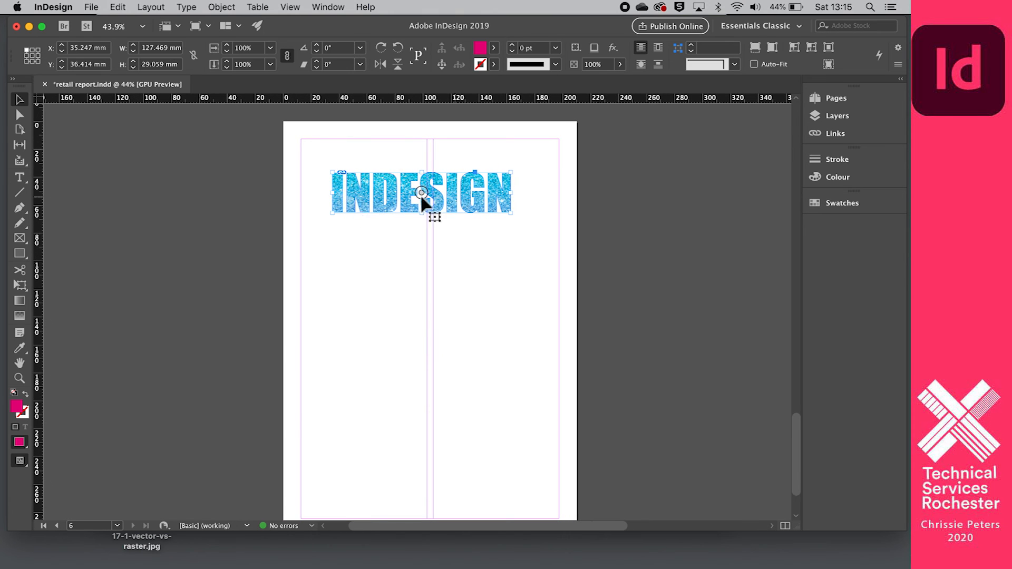
left_click(92, 8)
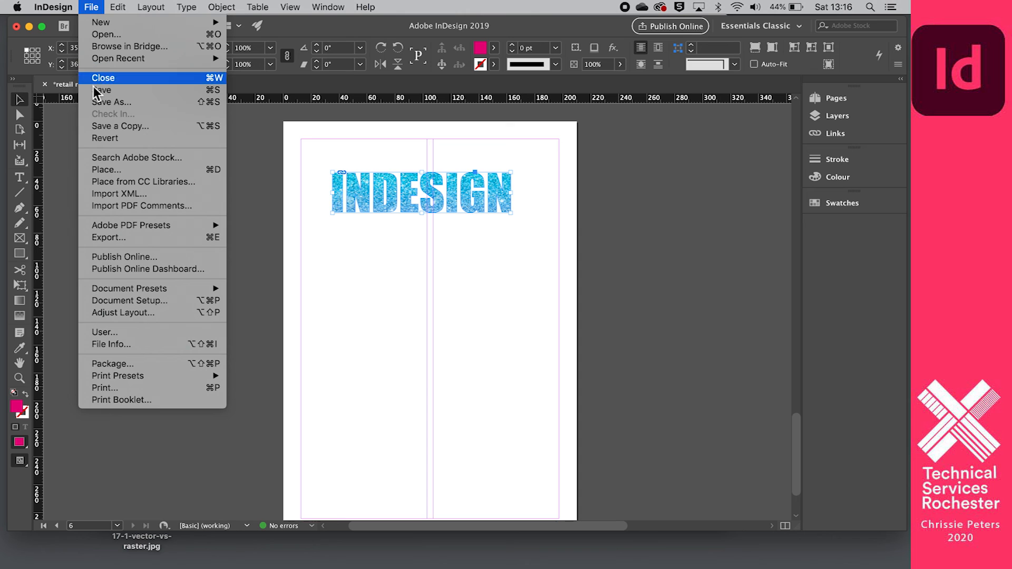
left_click(103, 166)
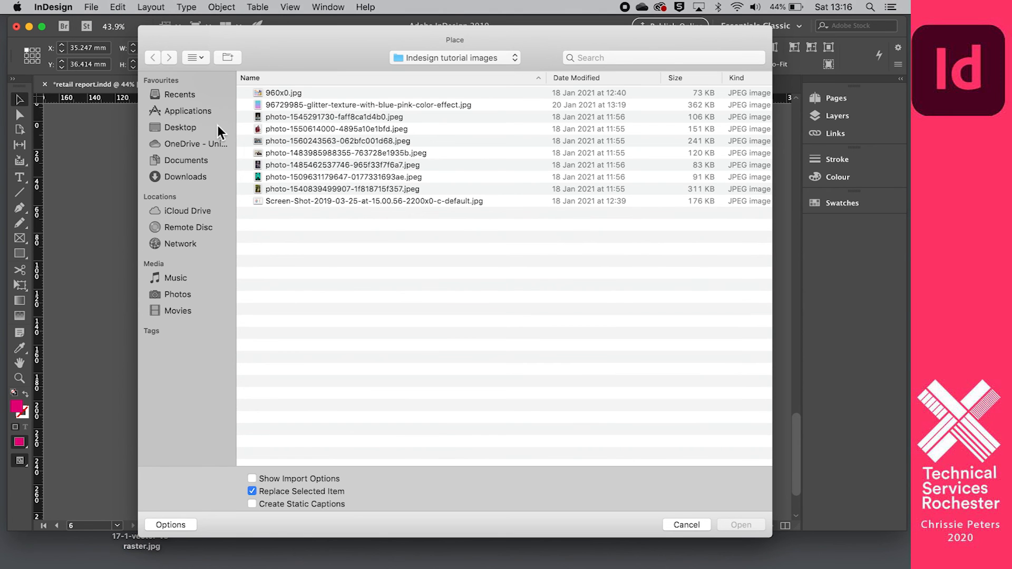
left_click(274, 116)
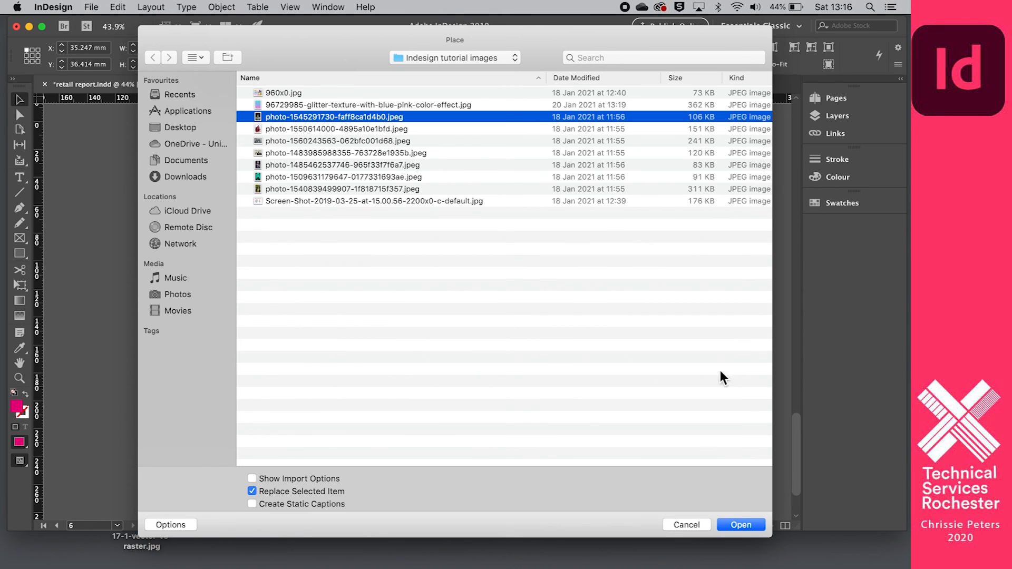
left_click(738, 524)
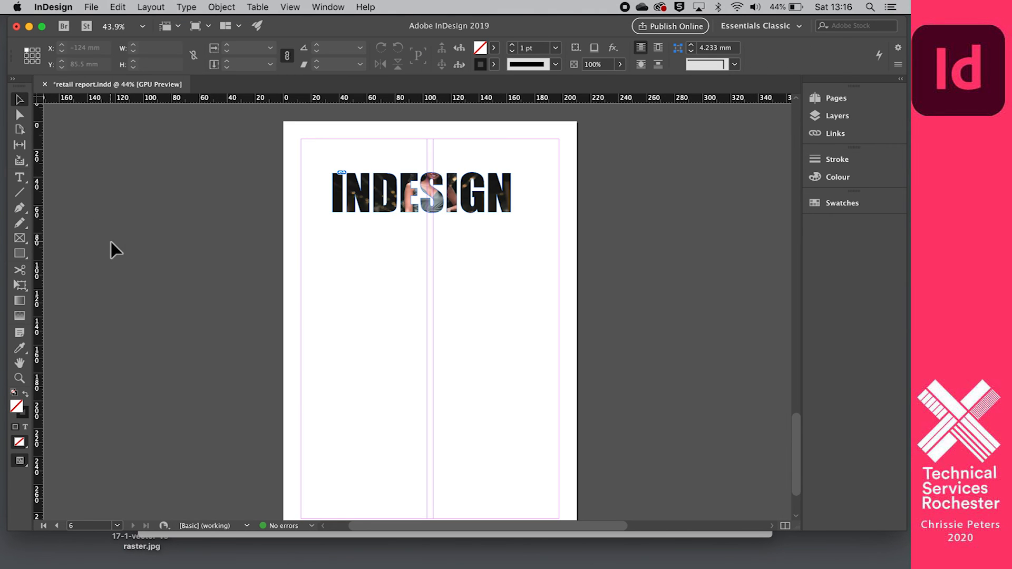
- Move the photo-filled INDESIGN lettering off the page onto the pasteboard, at about X 260 mm, Y 27 mm
scroll(426, 260, "up", 3)
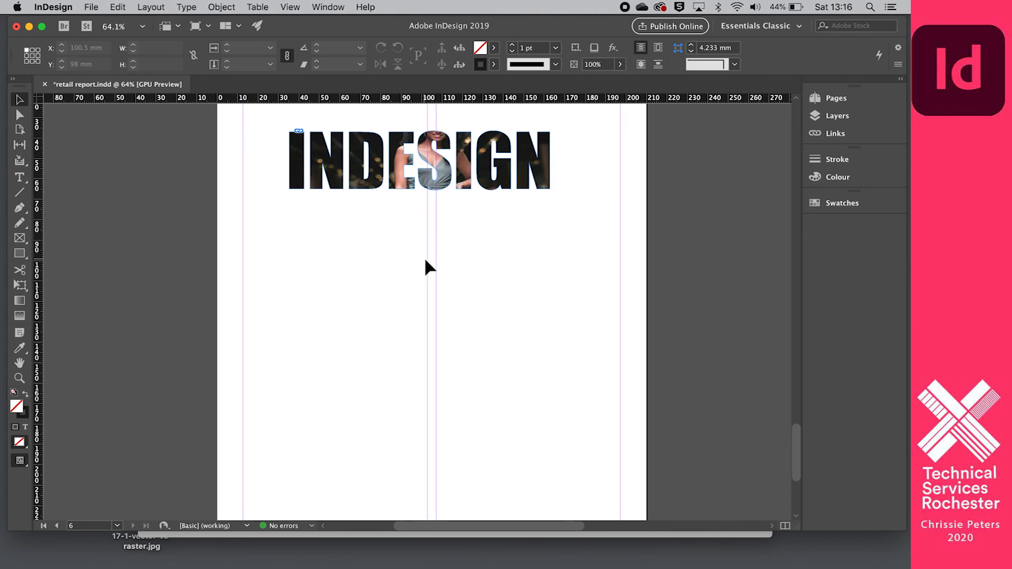
left_click_drag(358, 190, 599, 192)
left_click(346, 255)
scroll(346, 255, "down", 3)
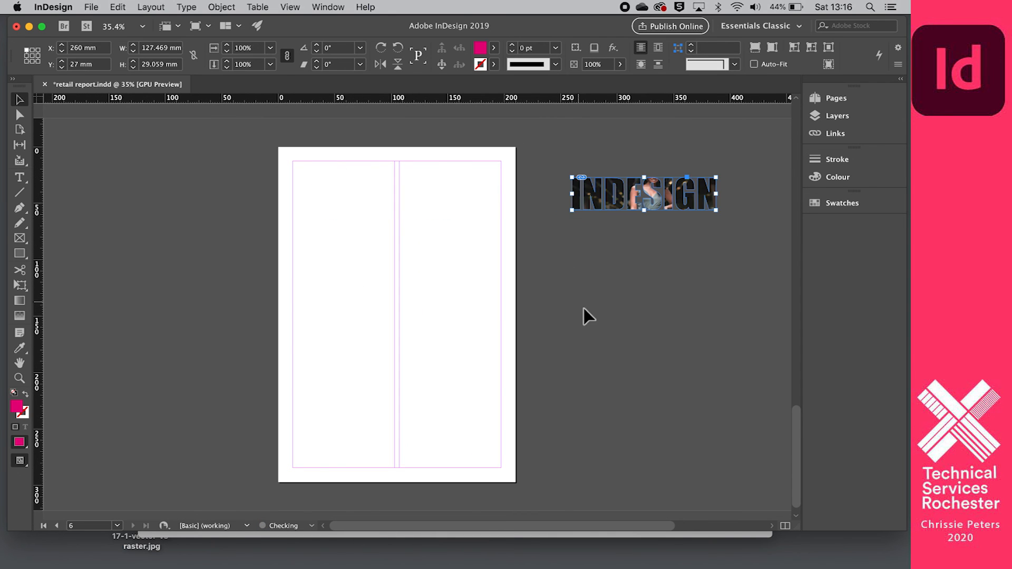
- Draw a rectangle about 210 by 111 mm across the page's full width at Y 30 mm and fill it with C=0 M=100 Y=0 K=0
left_click(539, 308)
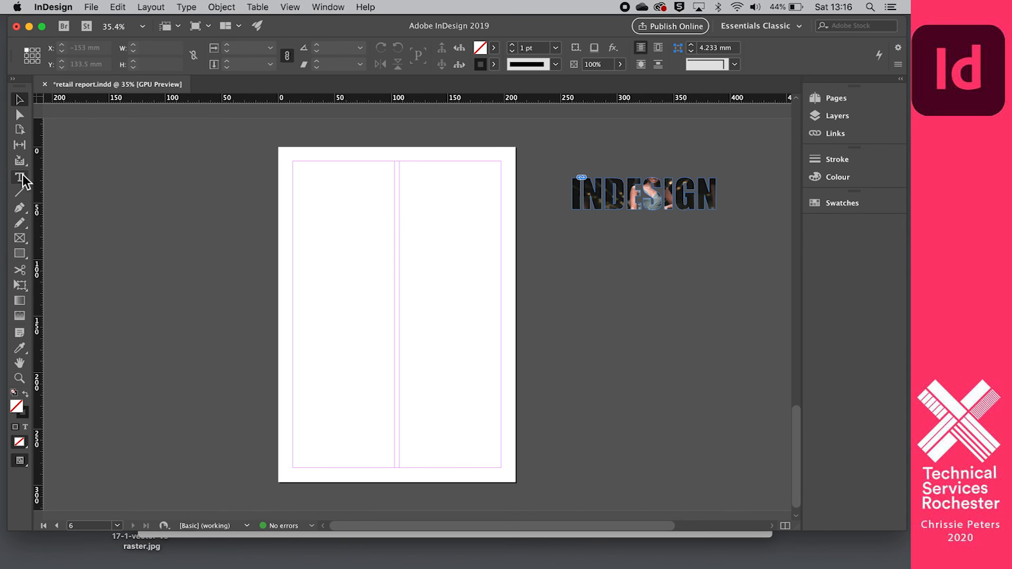
left_click(19, 254)
left_click_drag(322, 191, 516, 305)
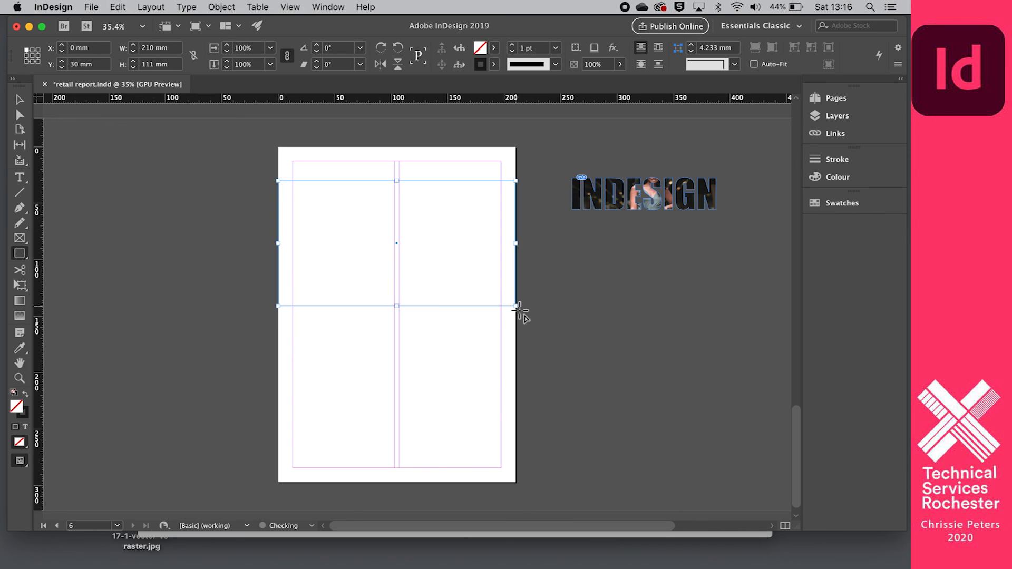
left_click(495, 65)
left_click(494, 48)
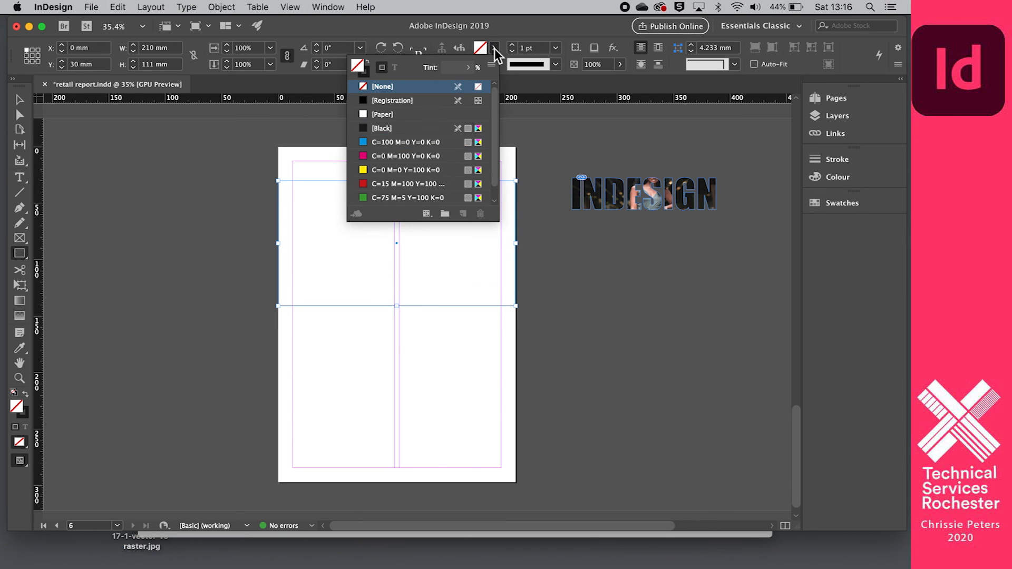
left_click(371, 157)
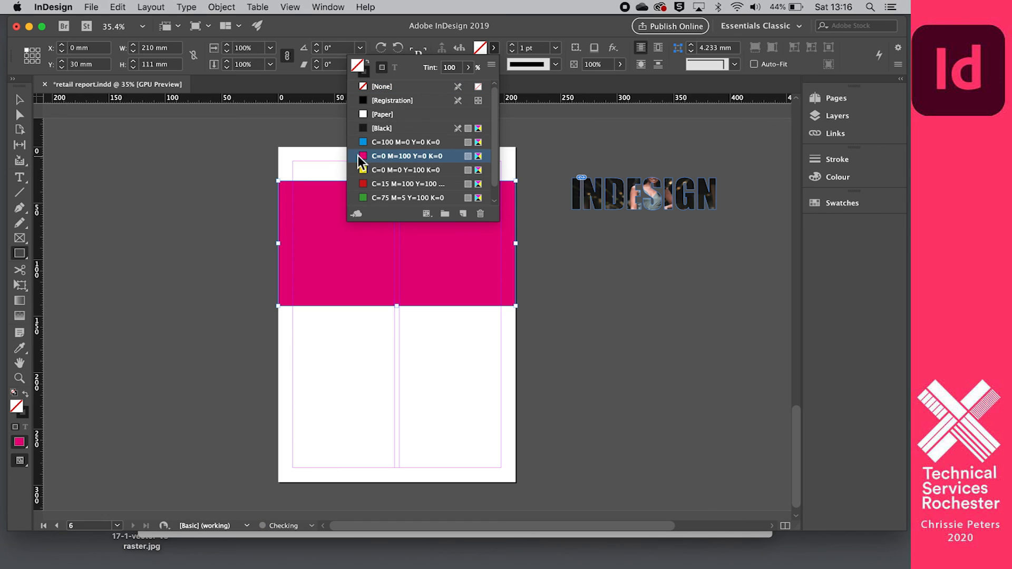
left_click(90, 173)
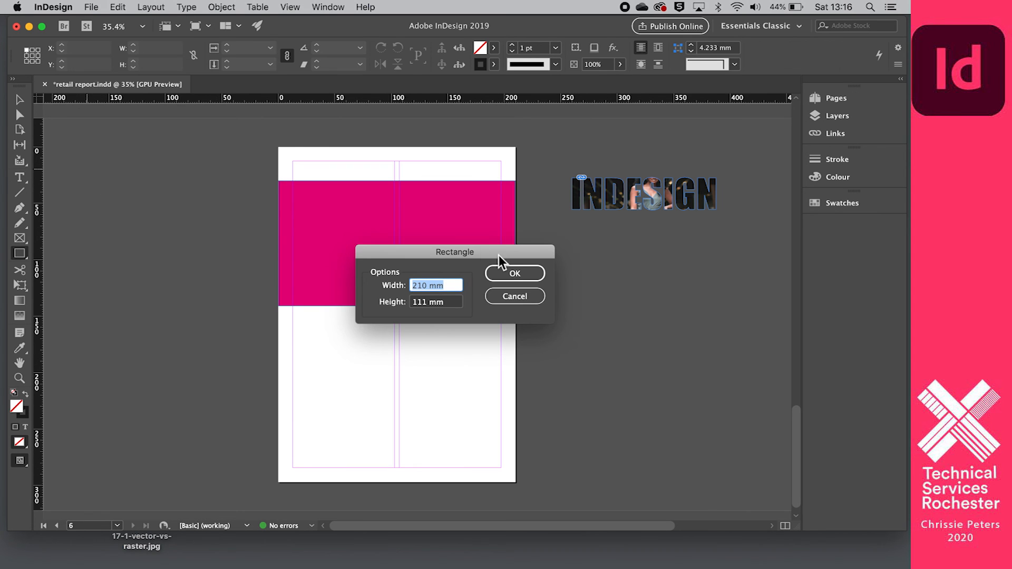
left_click(514, 296)
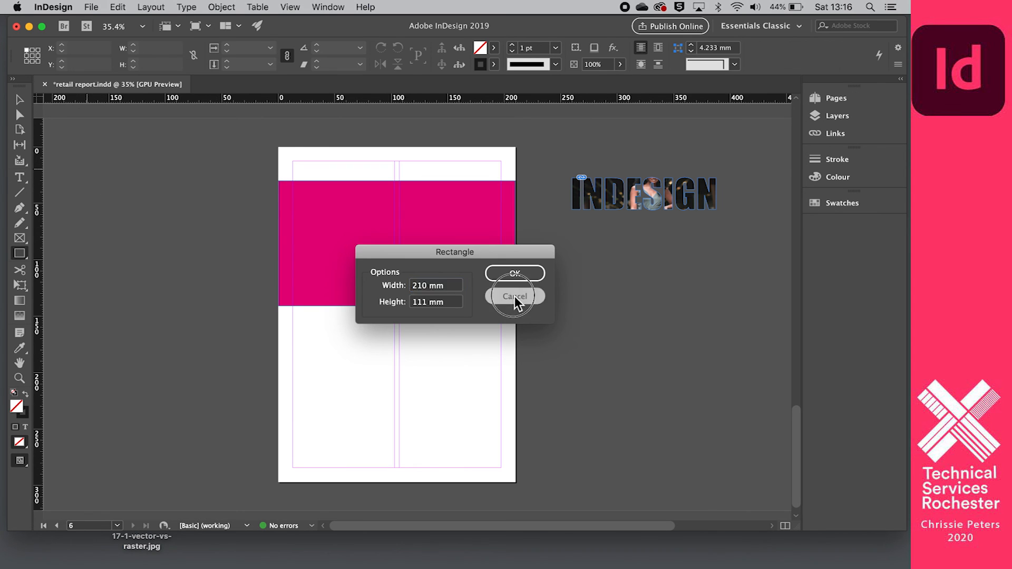
- Add a text frame about 171 by 74 mm on the magenta rectangle, enter INDESIGN and colour the text Black
left_click(20, 179)
left_click_drag(302, 191, 495, 273)
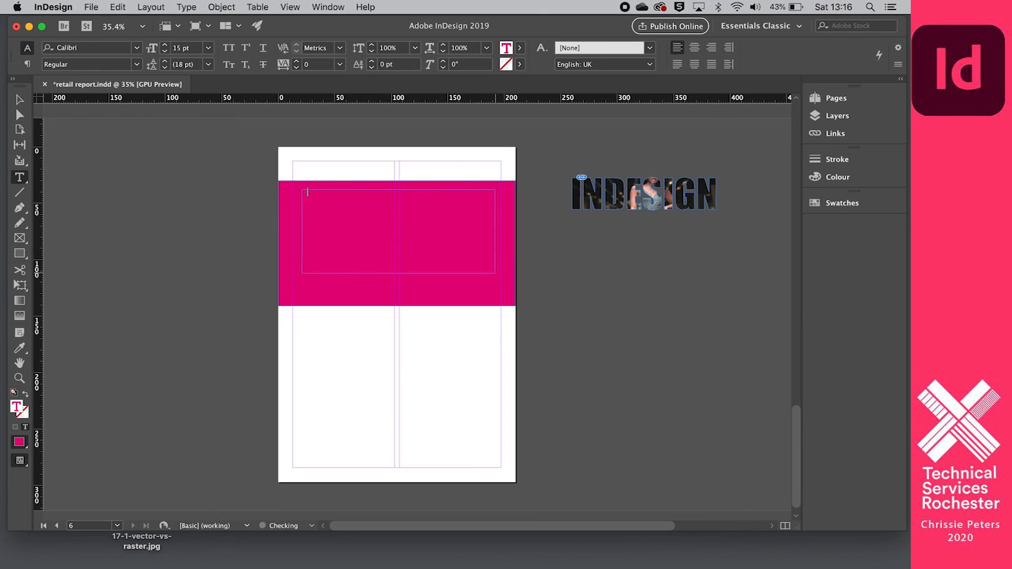
left_click(334, 201)
left_click_drag(334, 202, 286, 198)
left_click(519, 45)
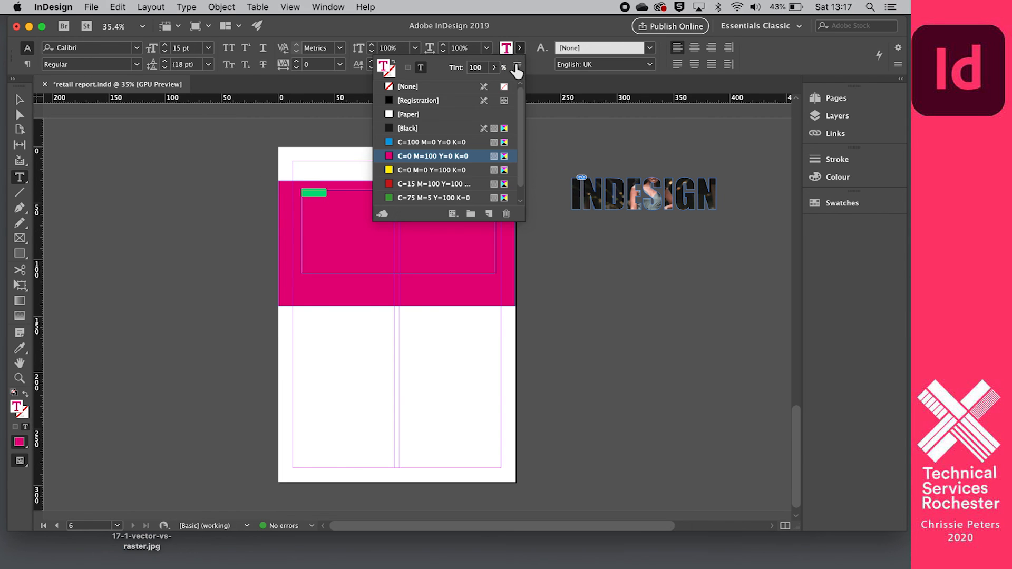
left_click(391, 130)
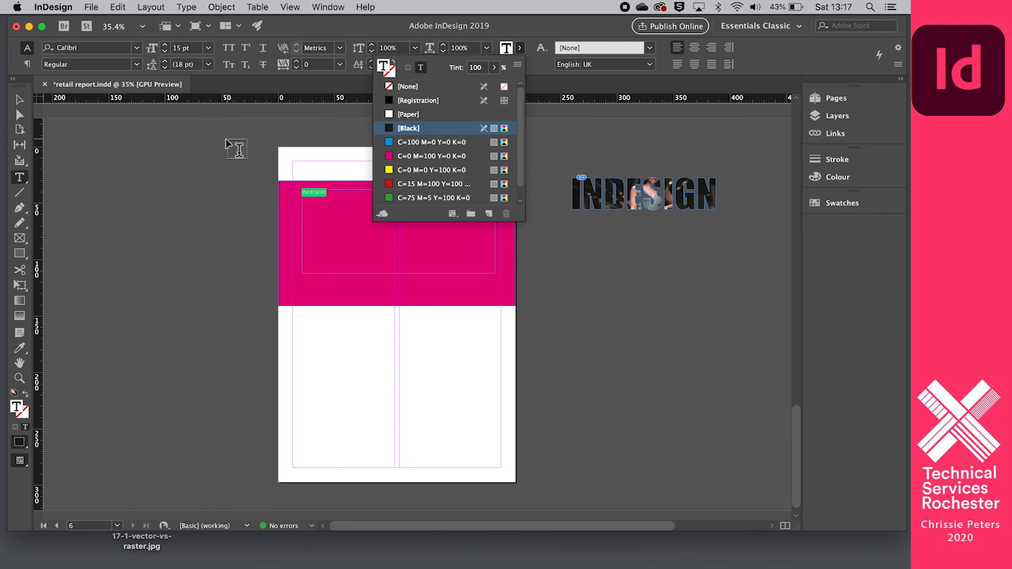
left_click(207, 78)
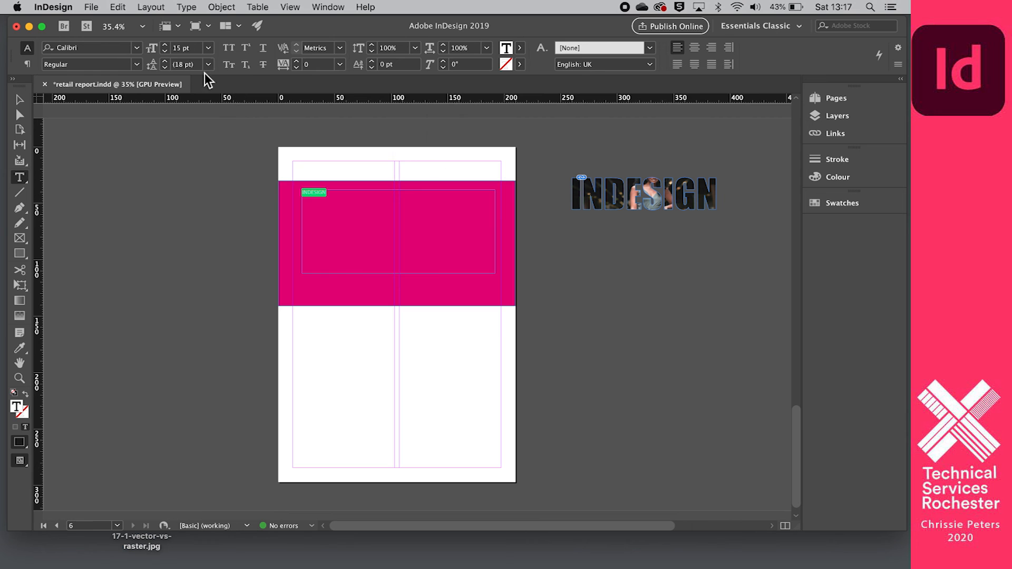
- Set the INDESIGN text to the Impact font at 100 pt
left_click(137, 48)
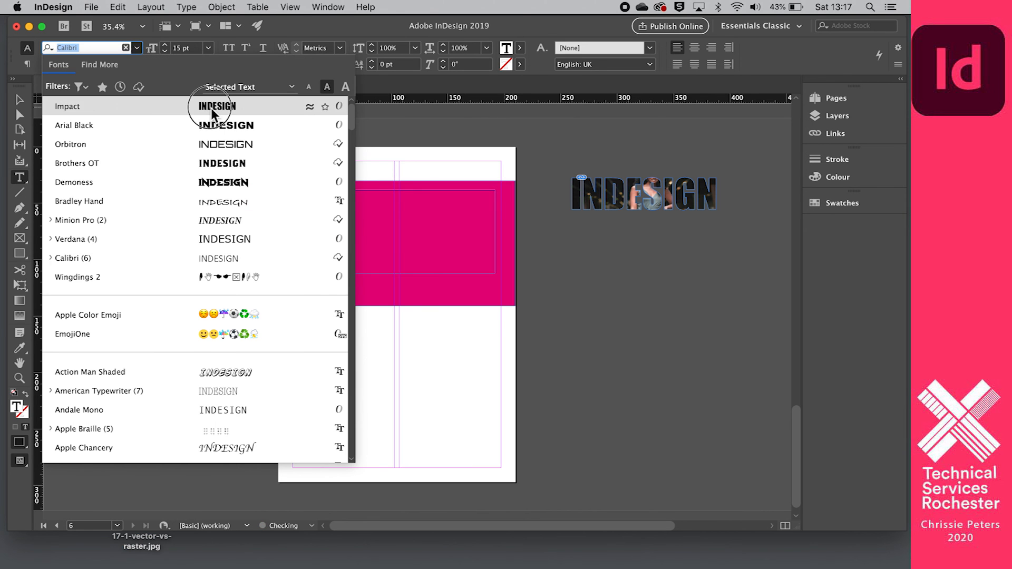
left_click(128, 100)
left_click(208, 48)
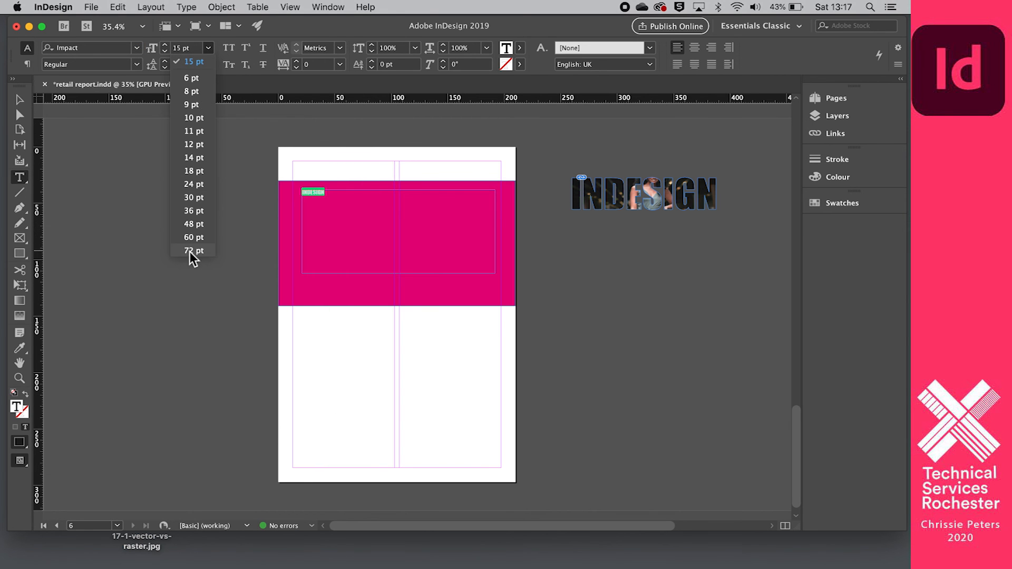
left_click(193, 49)
key("BackSpace")
key("BackSpace")
key("BackSpace")
key("BackSpace")
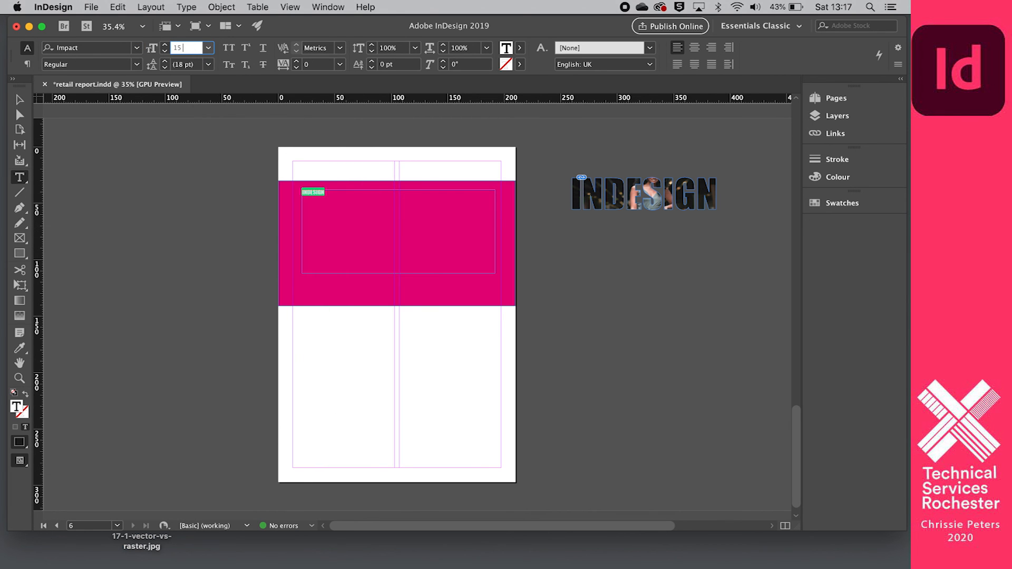
type("00")
key("Return")
- Move the INDESIGN text frame within the magenta rectangle to about X 39 mm, Y 56 mm
left_click(20, 99)
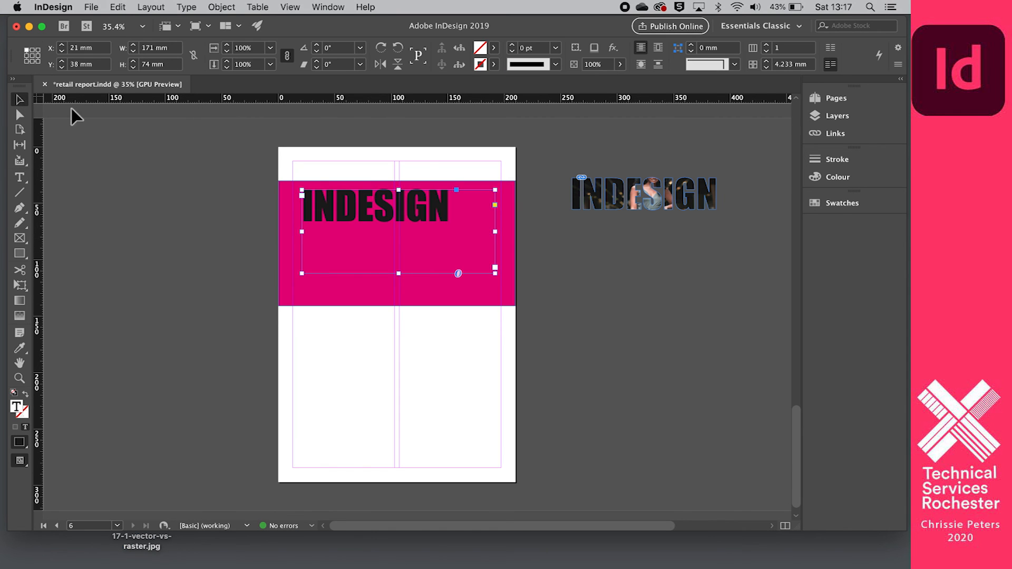
left_click_drag(348, 209, 365, 224)
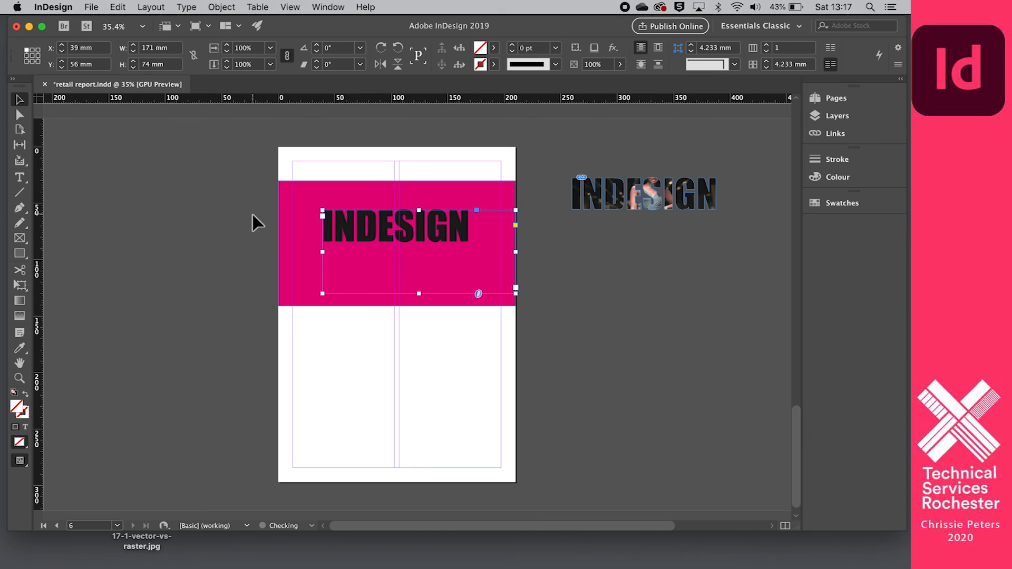
left_click(253, 215)
- Reduce the opacity of only the text in the INDESIGN frame to 0% using Effects
left_click(328, 7)
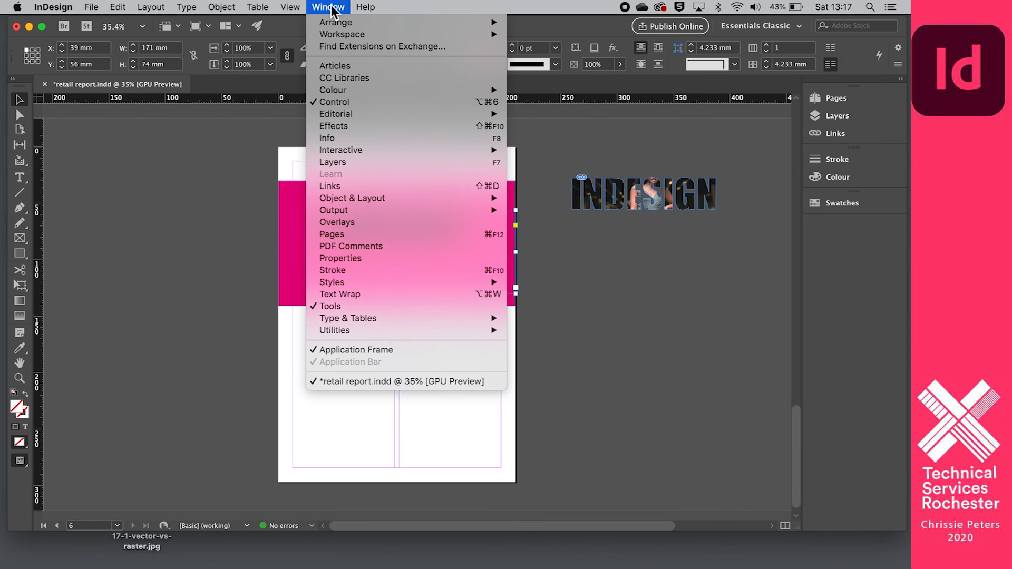
left_click(337, 125)
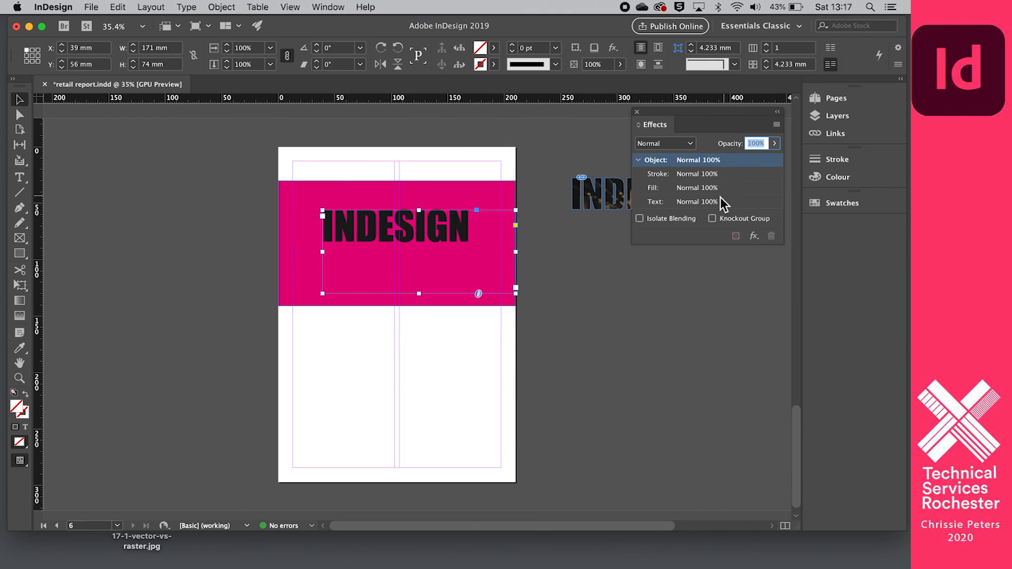
left_click(706, 201)
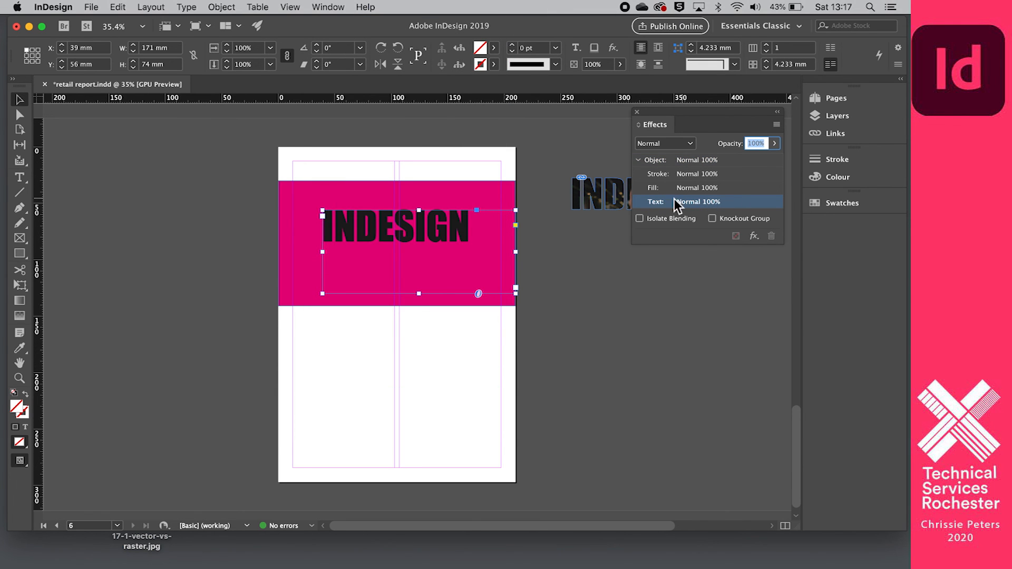
left_click(774, 144)
left_click_drag(775, 161, 660, 163)
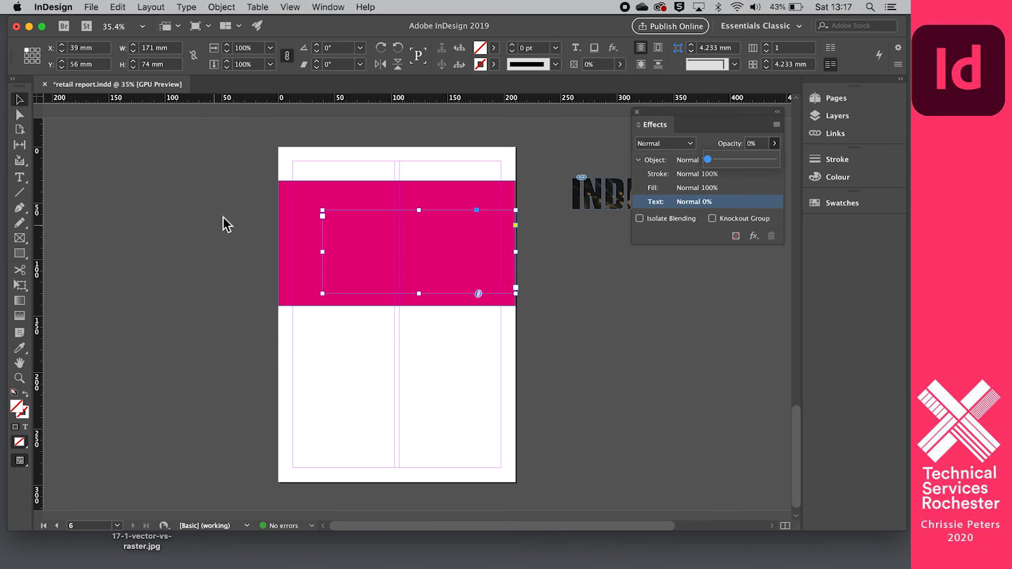
left_click(216, 183)
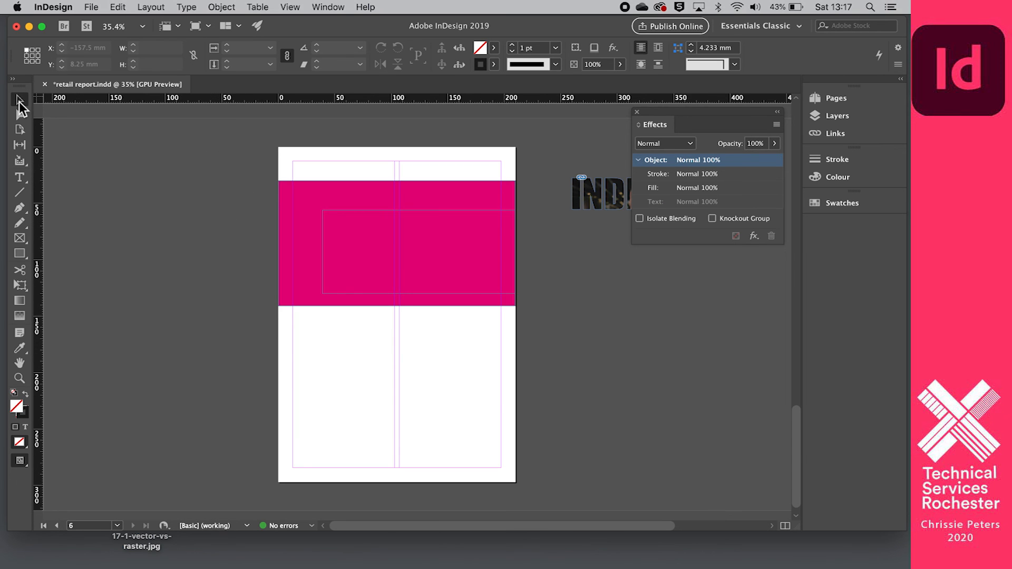
- Group the magenta rectangle with the INDESIGN text frame and enable Knockout Group for the group
left_click_drag(239, 179, 533, 317)
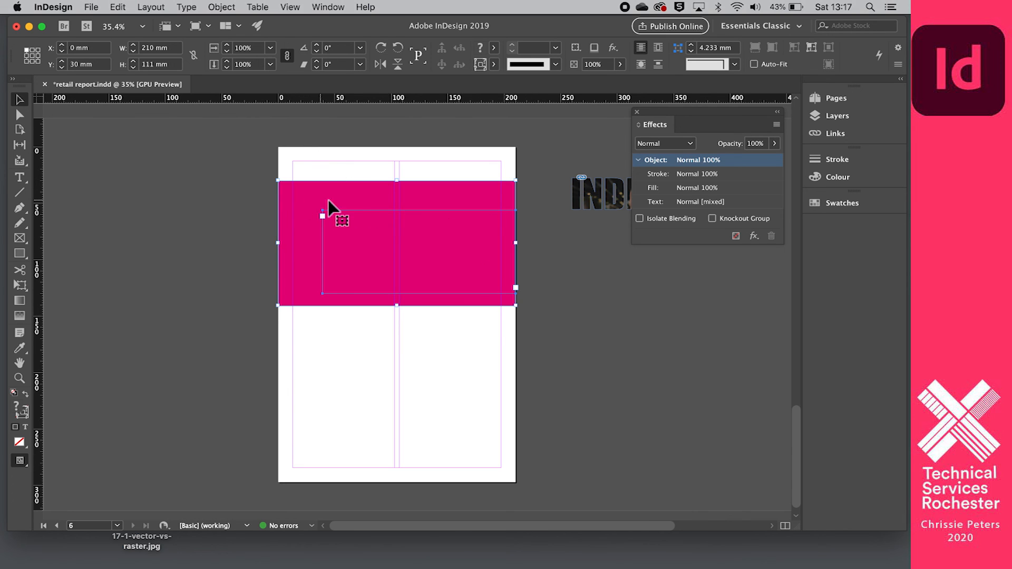
key("super+g")
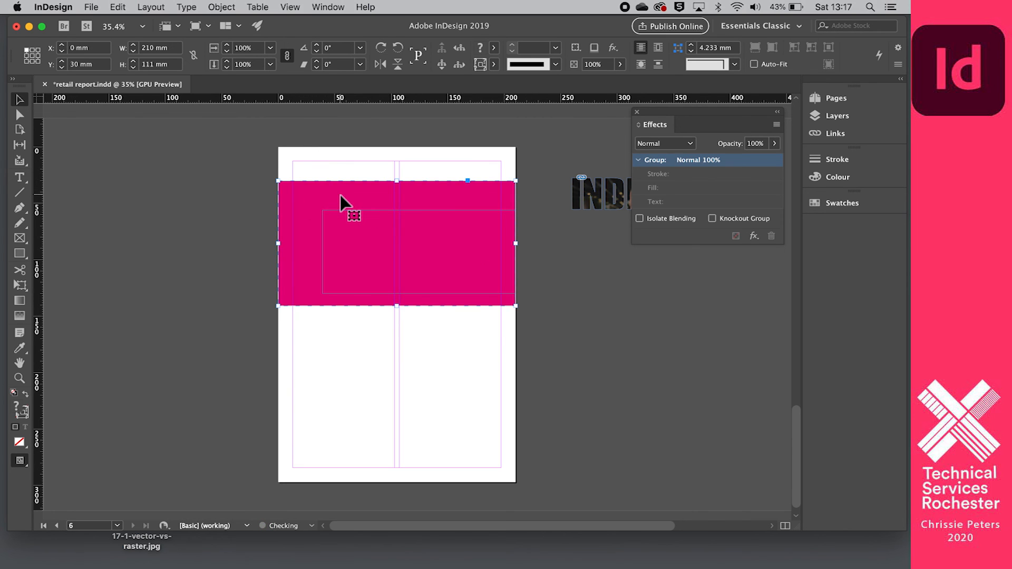
left_click(714, 221)
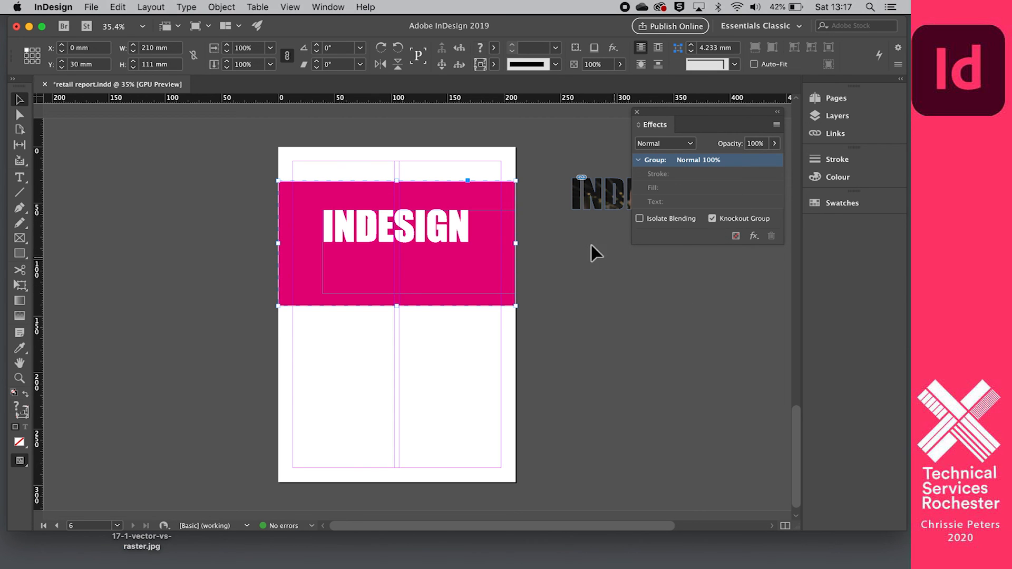
left_click_drag(652, 111, 723, 268)
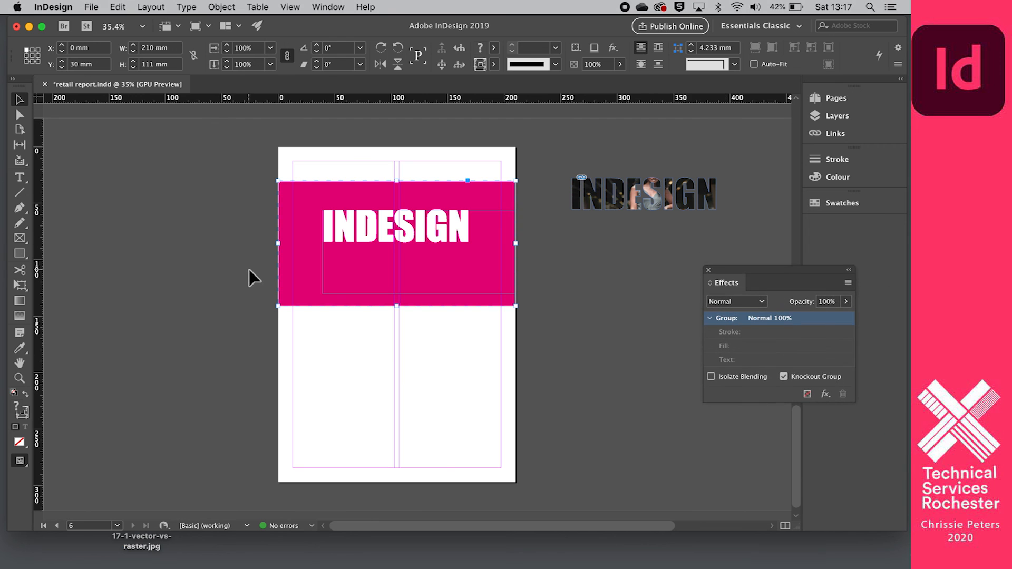
scroll(252, 267, "right", 2)
scroll(252, 268, "down", 1)
scroll(252, 267, "left", 2)
scroll(252, 268, "up", 1)
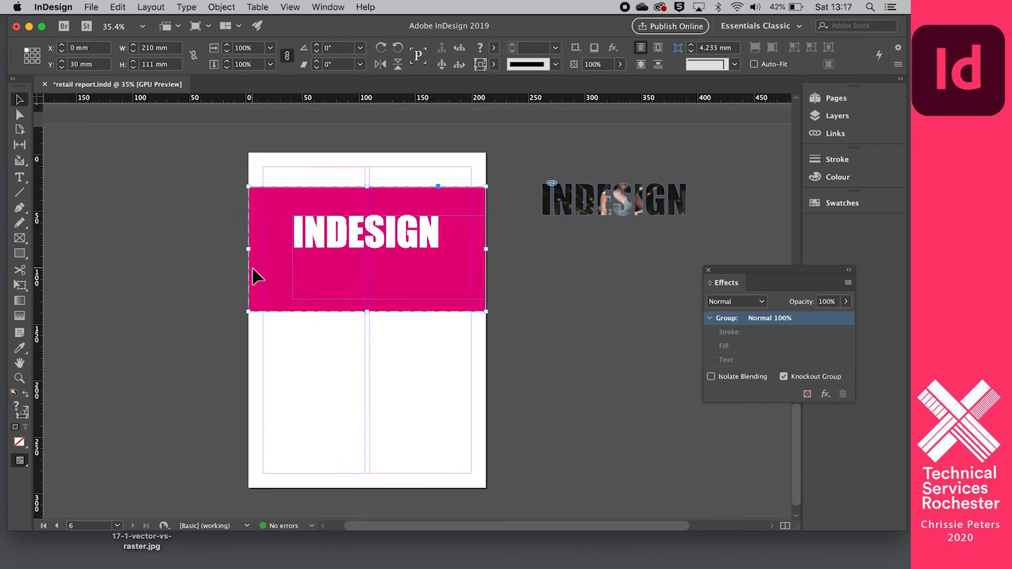
left_click(195, 258)
left_click(352, 221)
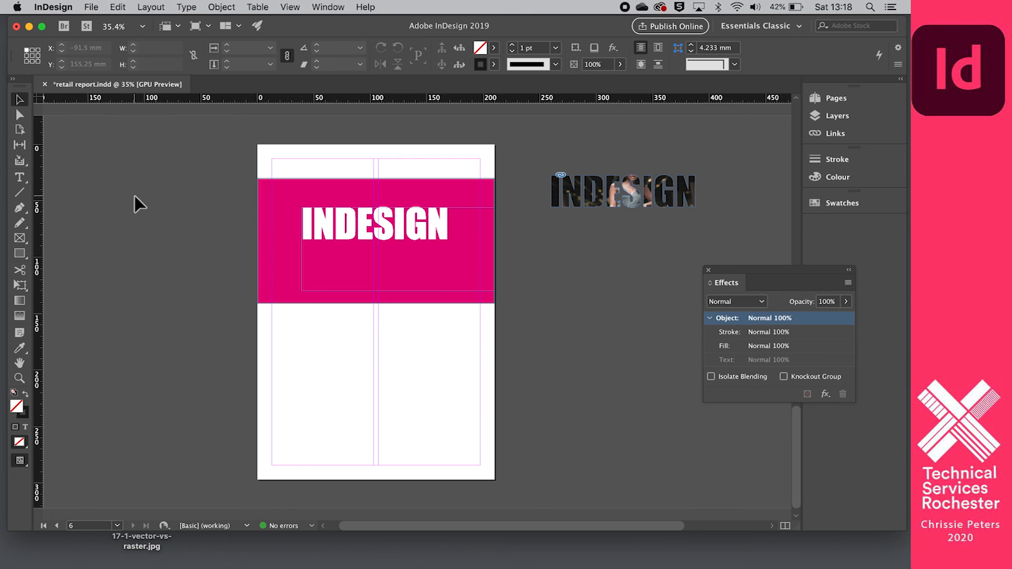
- Place 96729985-glitter-texture-with-blue-pink-color-effect.jpg from the Indesign tutorial images folder at the page's top-left corner, about 73 by 110 mm
left_click(89, 8)
mouse_move(106, 5)
left_click(329, 21)
left_click(35, 553)
left_click_drag(412, 192, 23, 59)
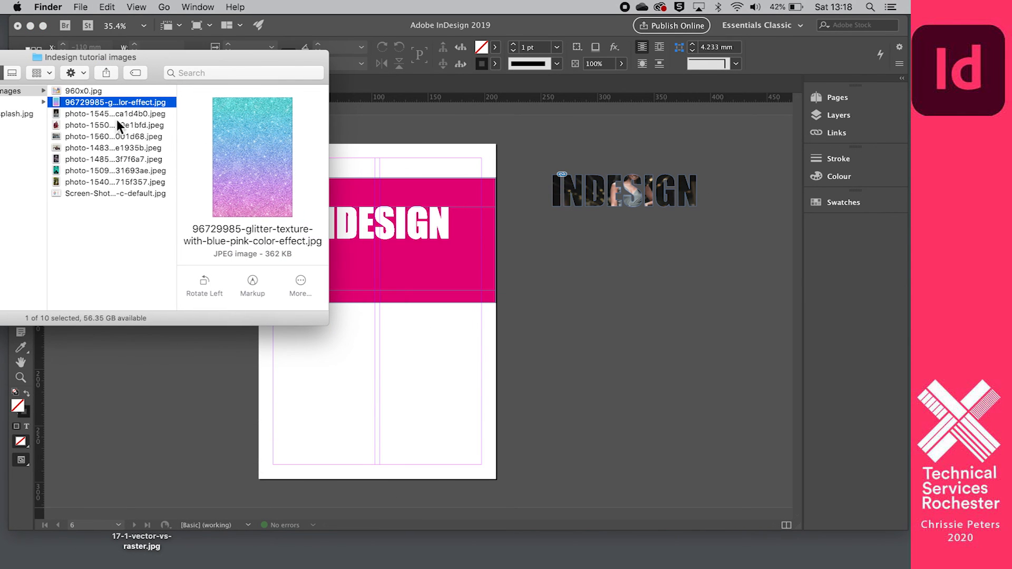
left_click_drag(75, 103, 262, 151)
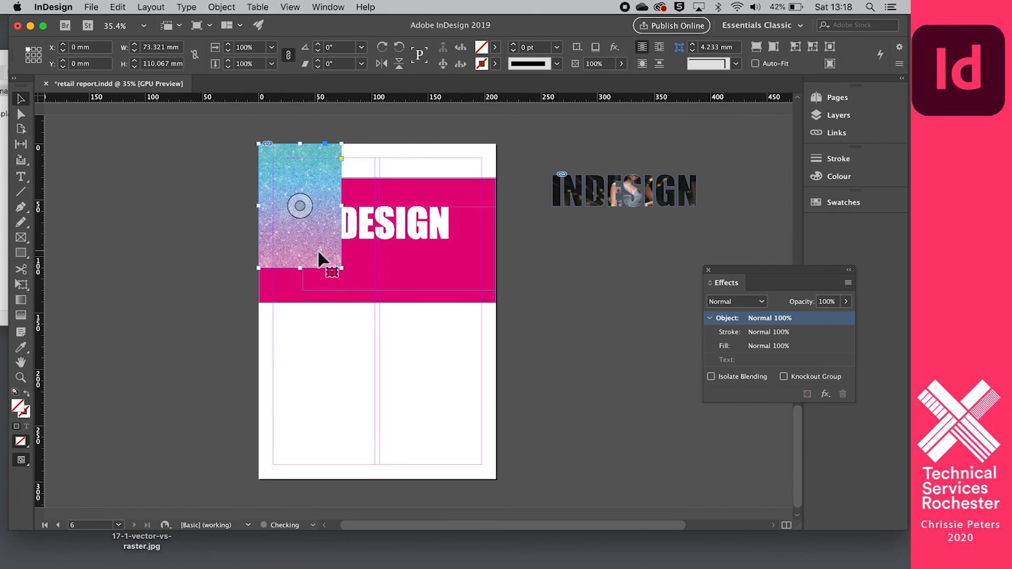
- Extend the glitter image's frame to the full 210 by 297 mm page and scale the image proportionally to fill it
left_click_drag(341, 268, 497, 479)
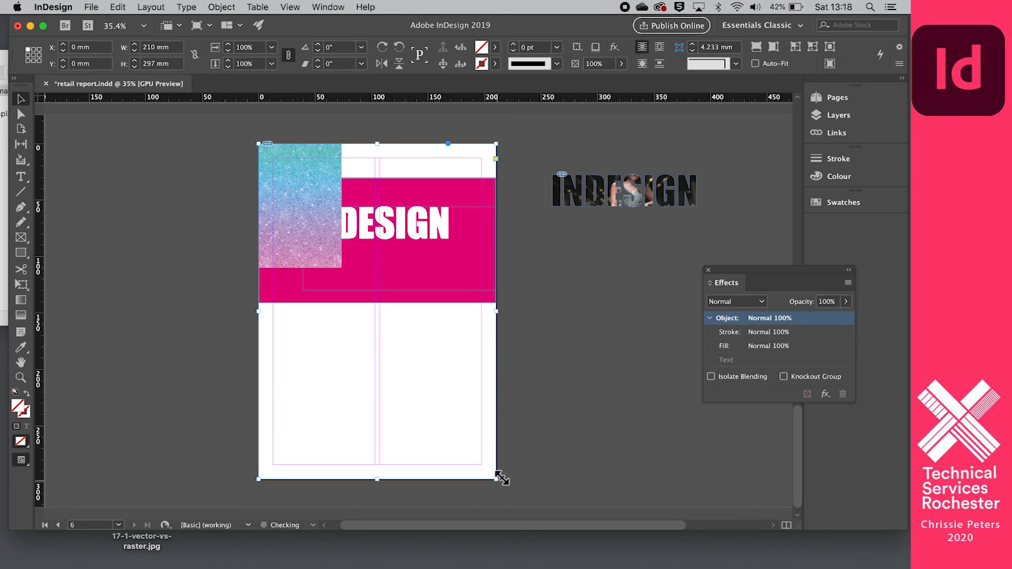
left_click(773, 47)
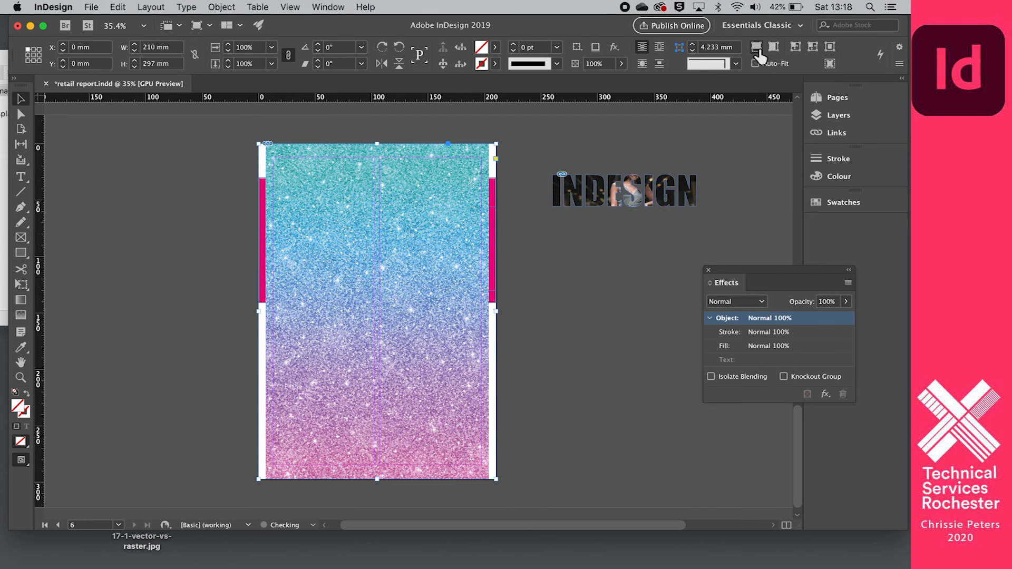
left_click(757, 47)
- Send the glitter image to the back, behind the magenta rectangle with the knocked-out INDESIGN lettering
right_click(412, 219)
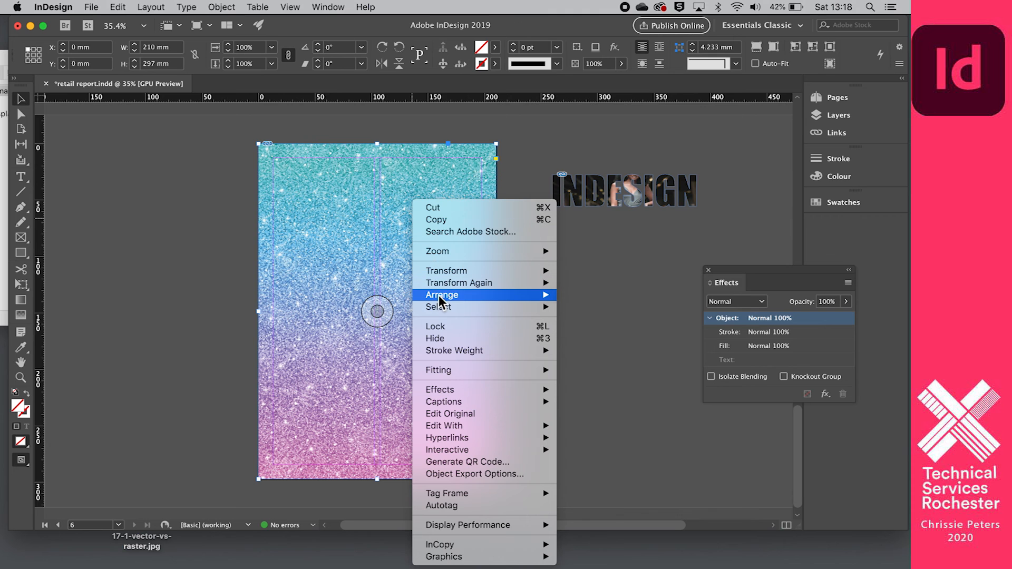
mouse_move(439, 296)
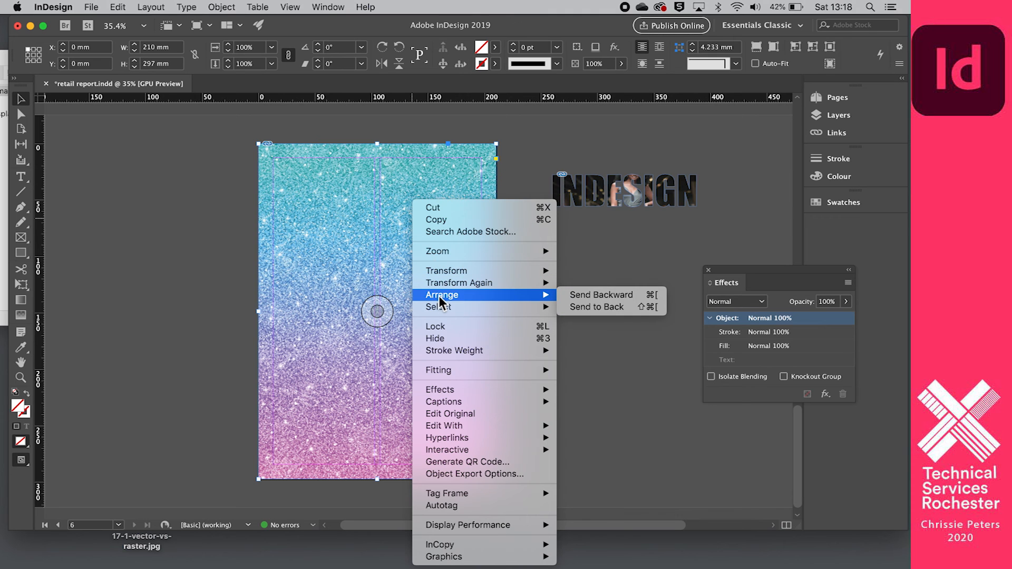
left_click(596, 307)
left_click(180, 233)
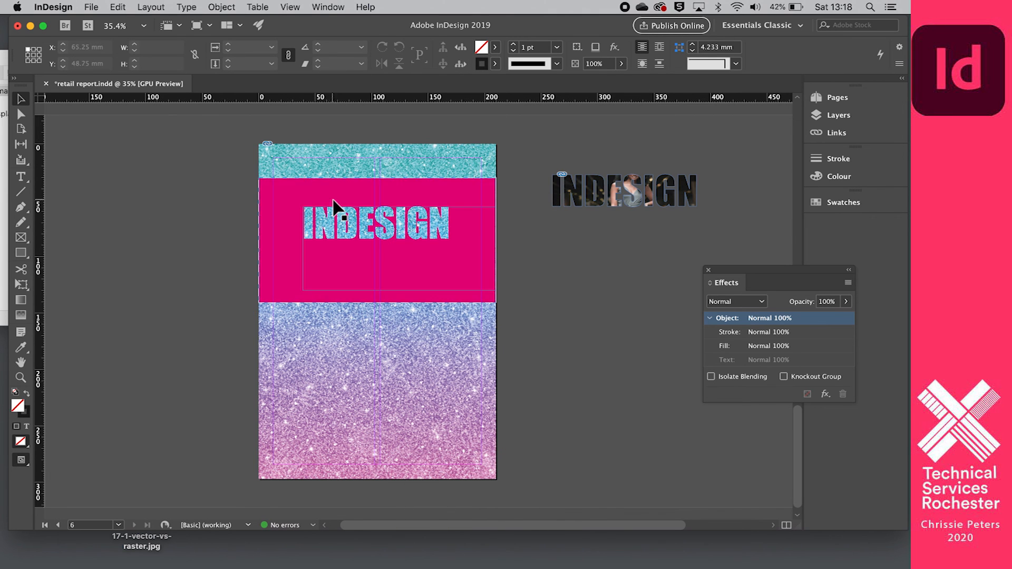
scroll(596, 276, "up", 2)
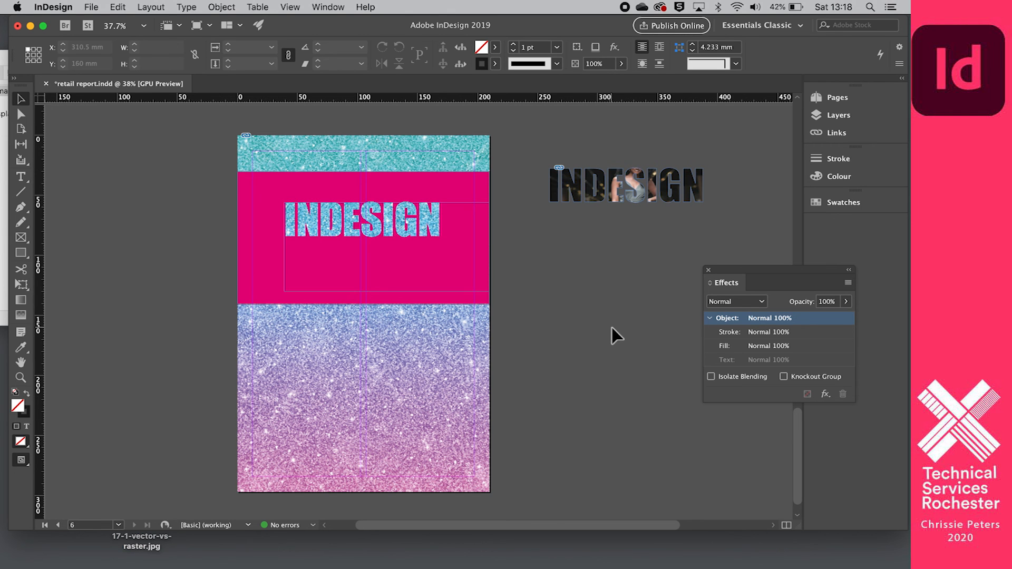
scroll(612, 327, "down", 2)
scroll(612, 328, "up", 2)
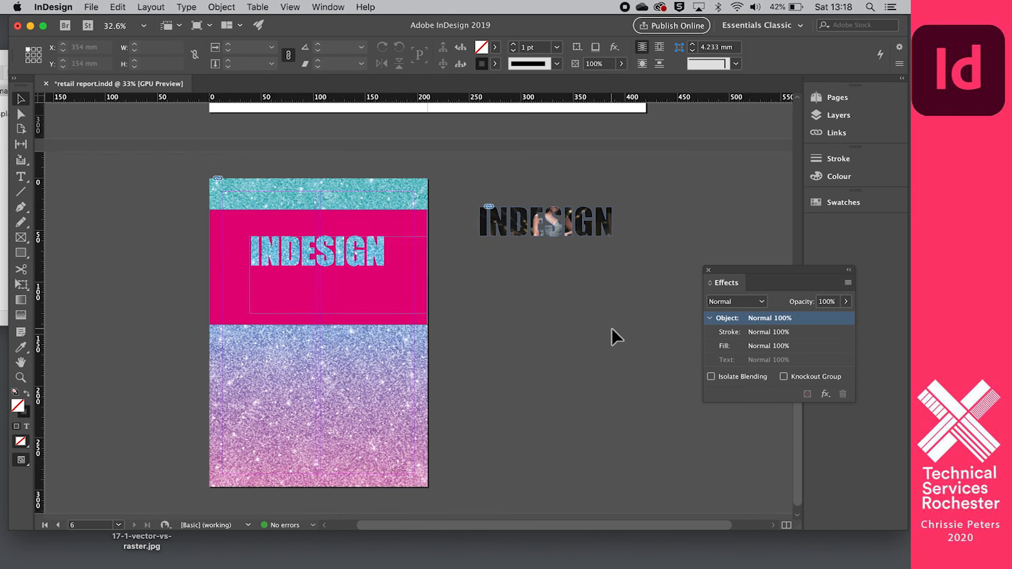
scroll(611, 328, "down", 1)
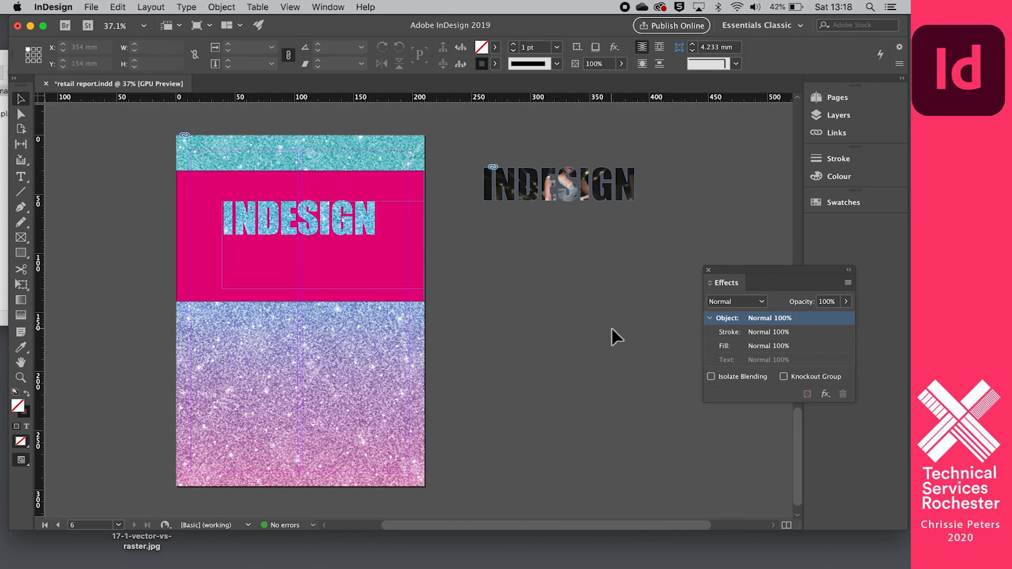